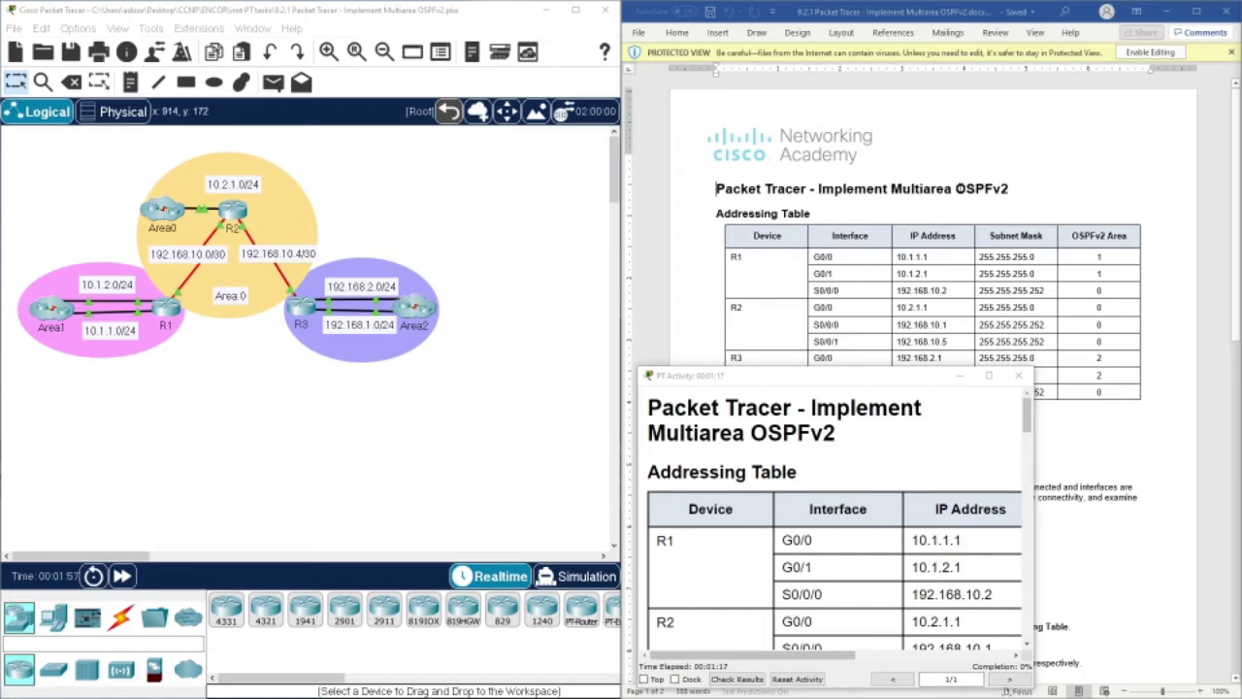
# Step: Read through the lab document's addressing table, background and OSPFv2 configuration instructions
pyautogui.tripleClick(1000, 188)
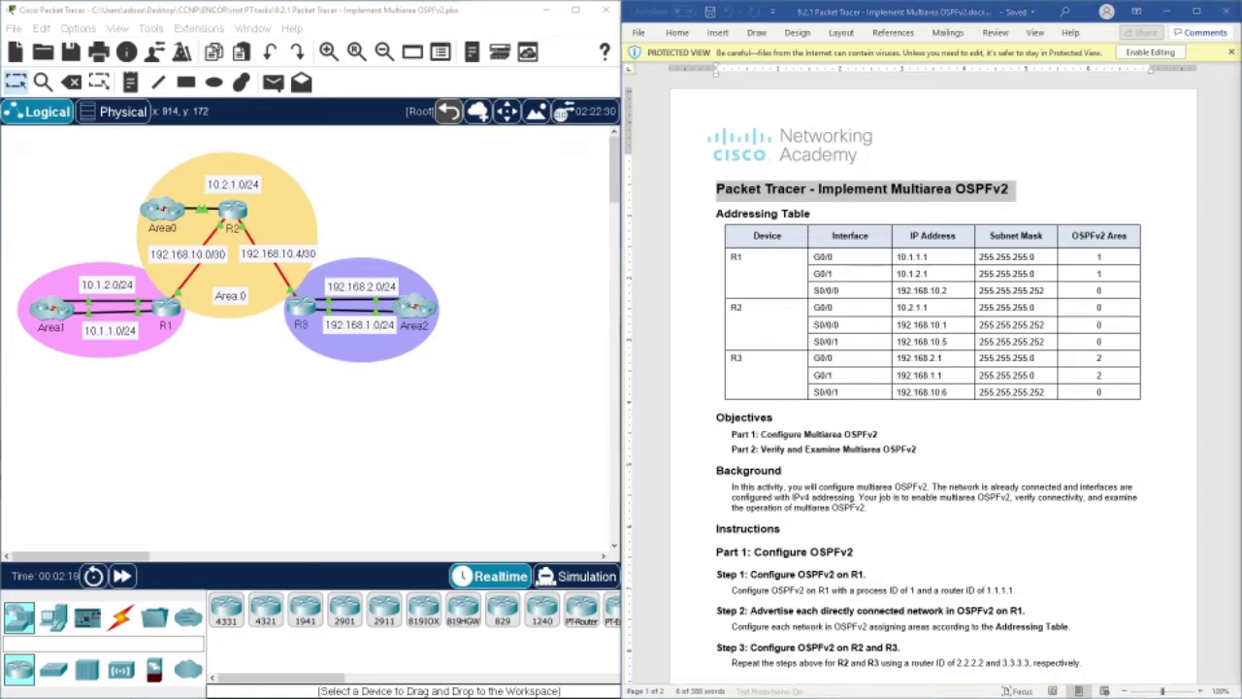
pyautogui.scroll(-2, 883, 490)
pyautogui.scroll(-1, 883, 490)
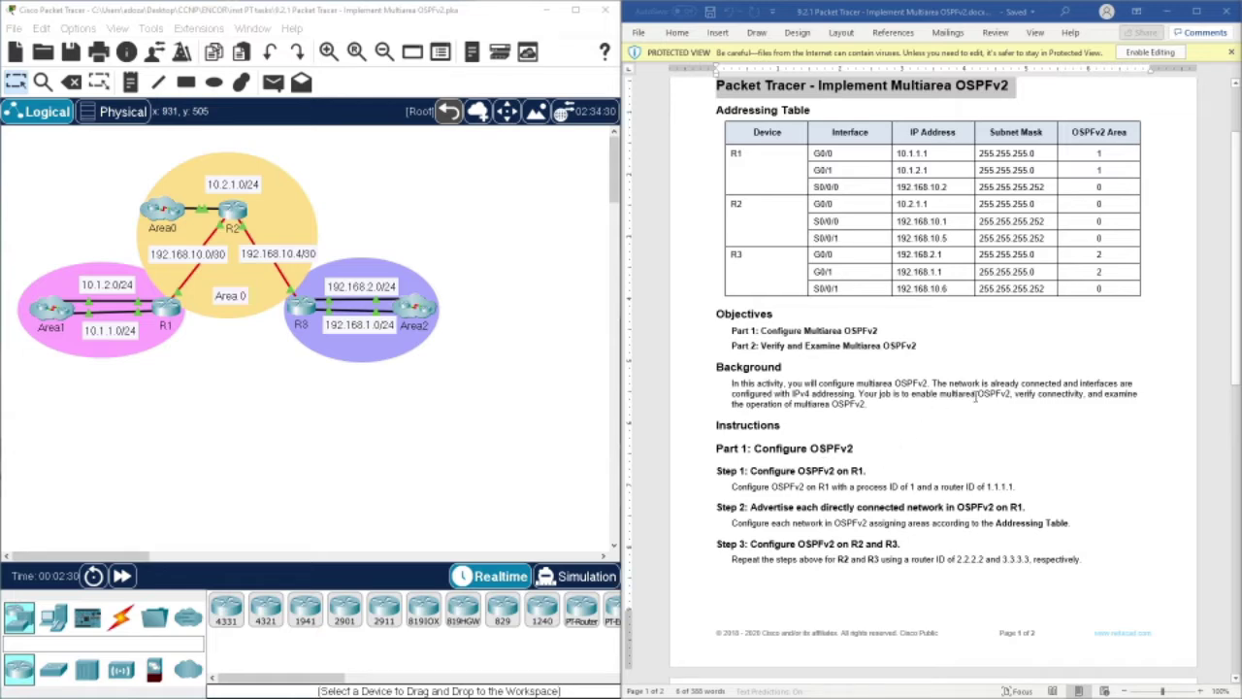
pyautogui.moveTo(970, 398); pyautogui.dragTo(1007, 399)
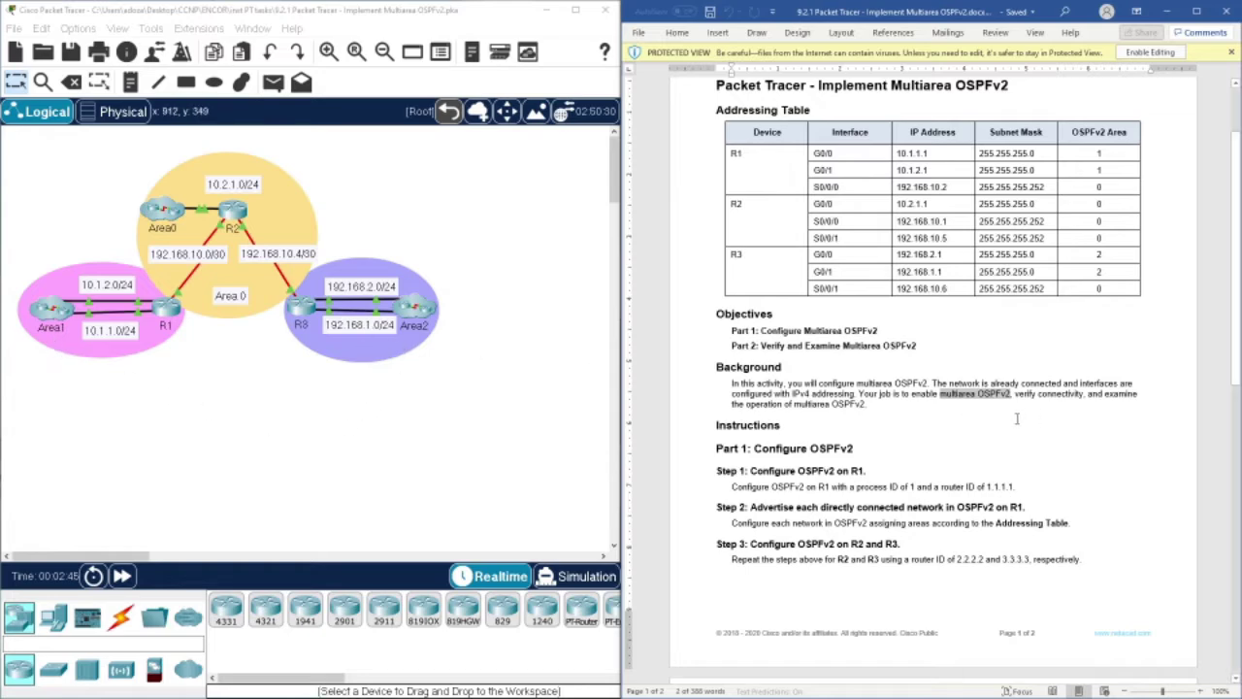
pyautogui.scroll(-1, 941, 458)
pyautogui.scroll(-3, 941, 458)
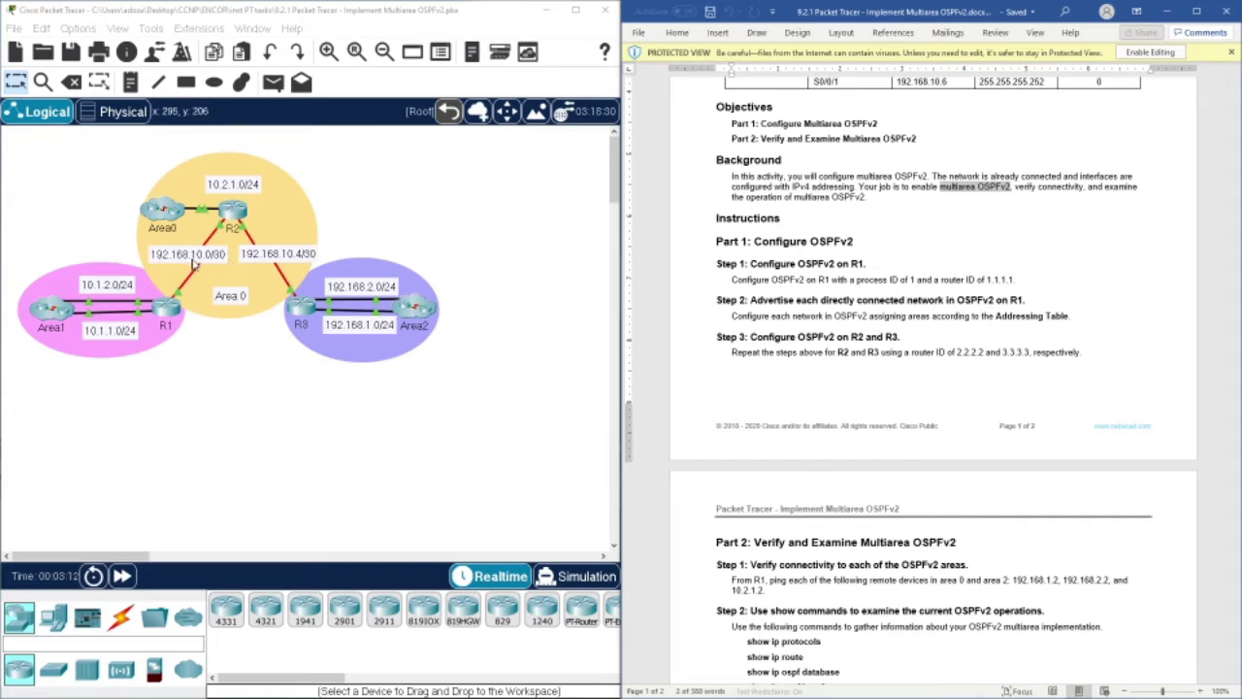
# Step: Open router R1's command line and enter privileged EXEC mode followed by global configuration mode
pyautogui.click(168, 313)
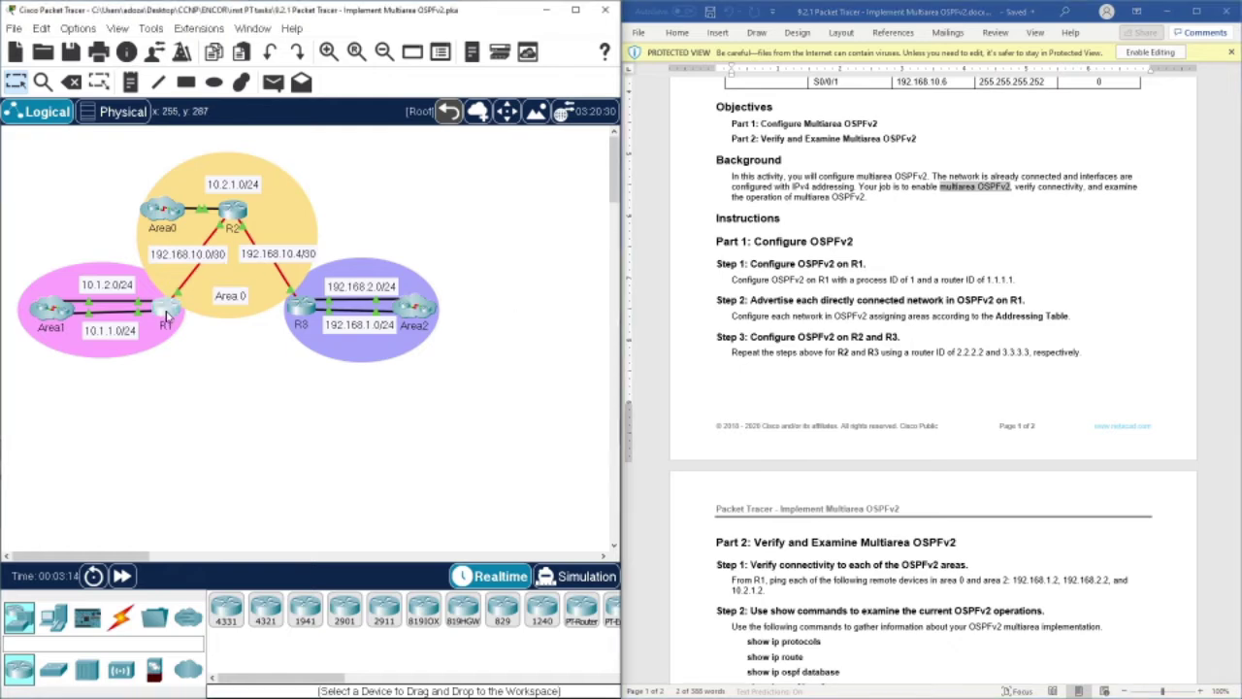
pyautogui.click(303, 325)
pyautogui.moveTo(675, 124); pyautogui.dragTo(374, 110)
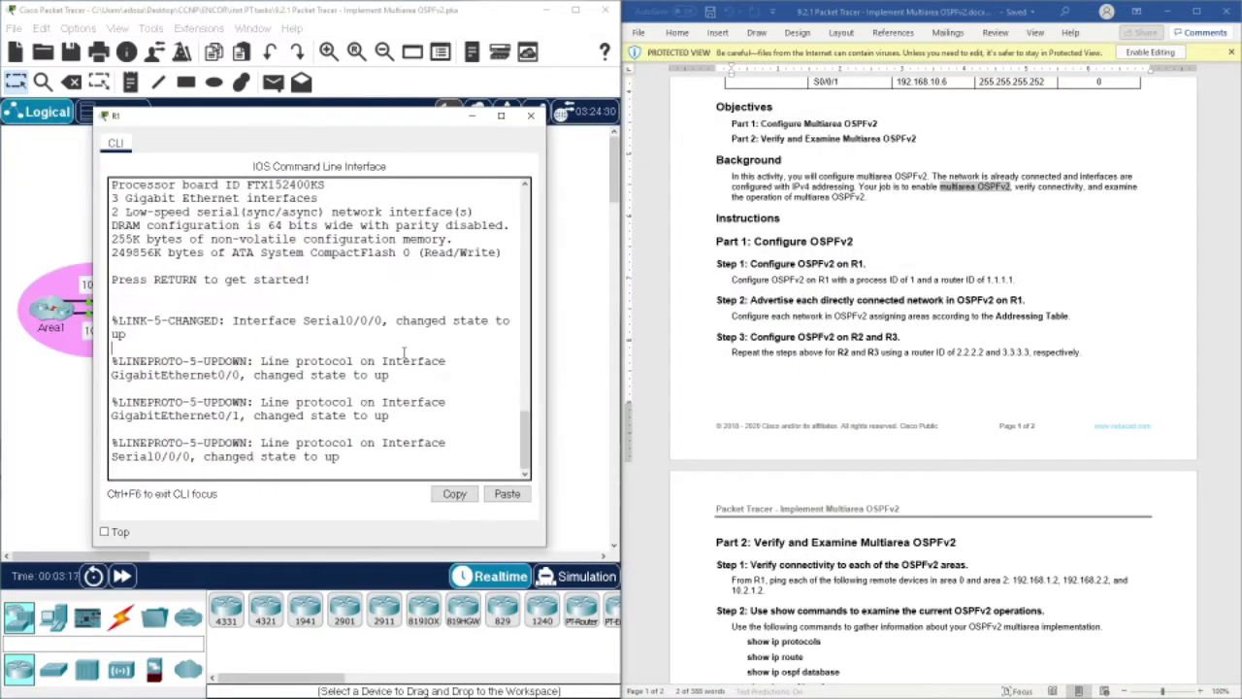
pyautogui.press('Return')
pyautogui.press('Return')
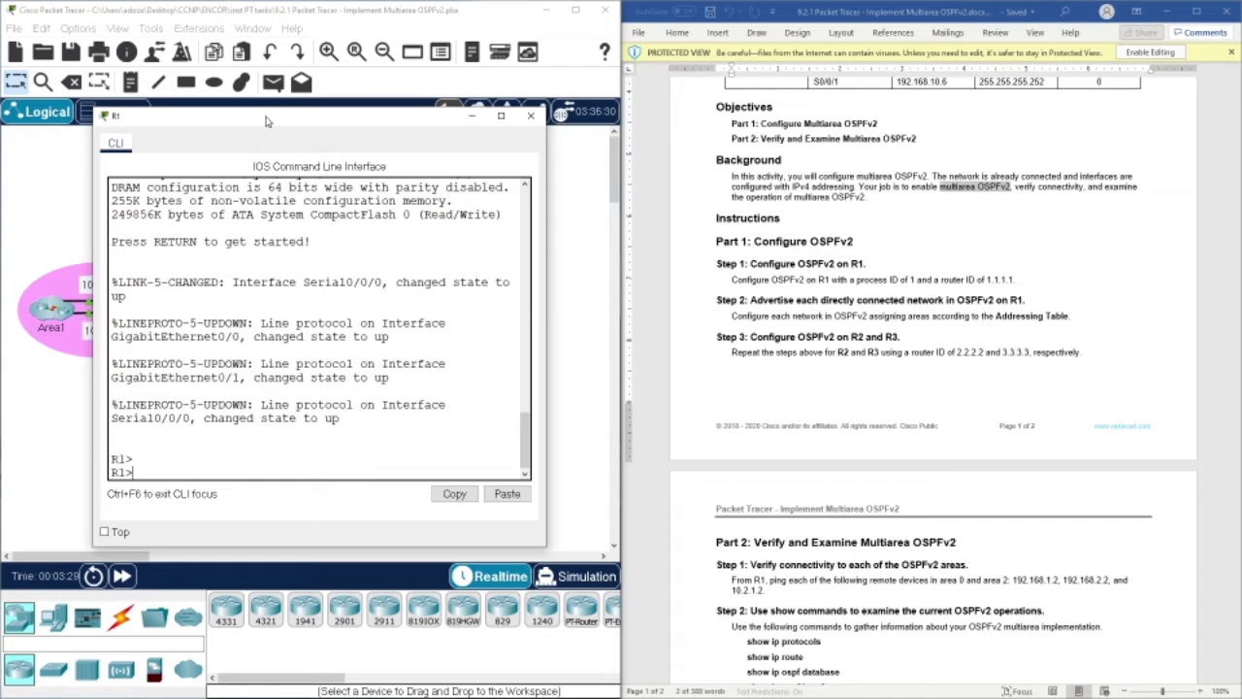
pyautogui.moveTo(265, 116); pyautogui.dragTo(269, 91)
pyautogui.write('en')
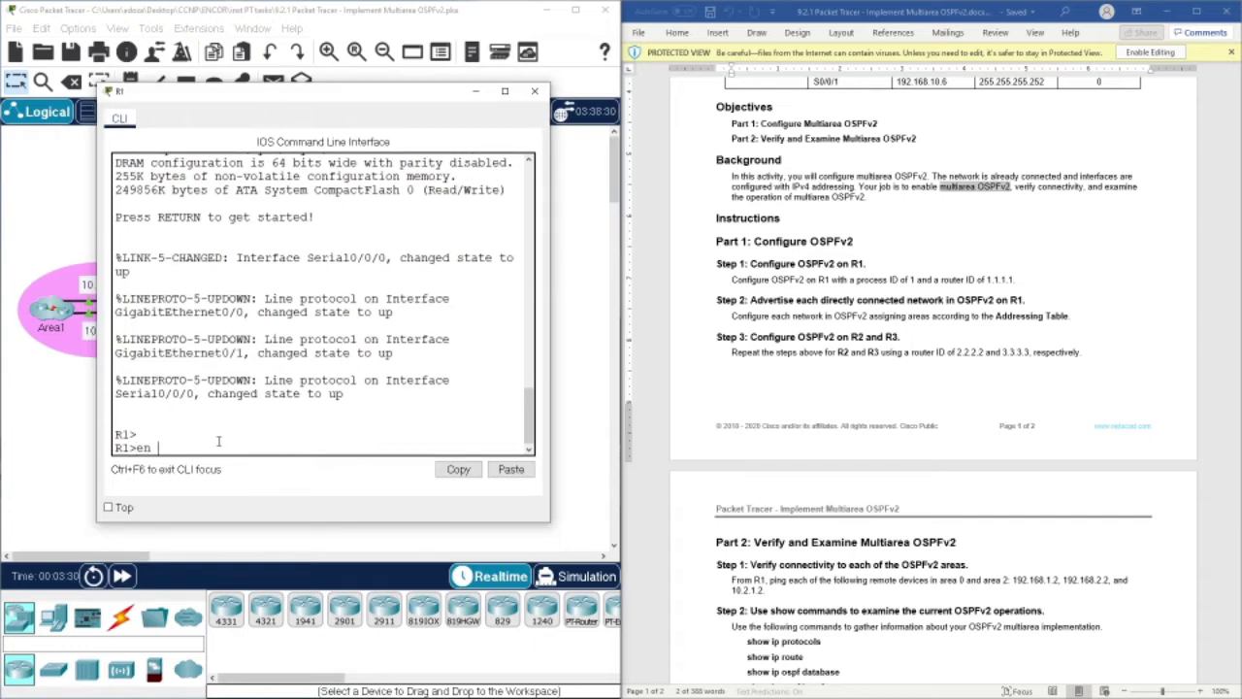
pyautogui.press('Return')
pyautogui.write('conf t')
pyautogui.press('Return')
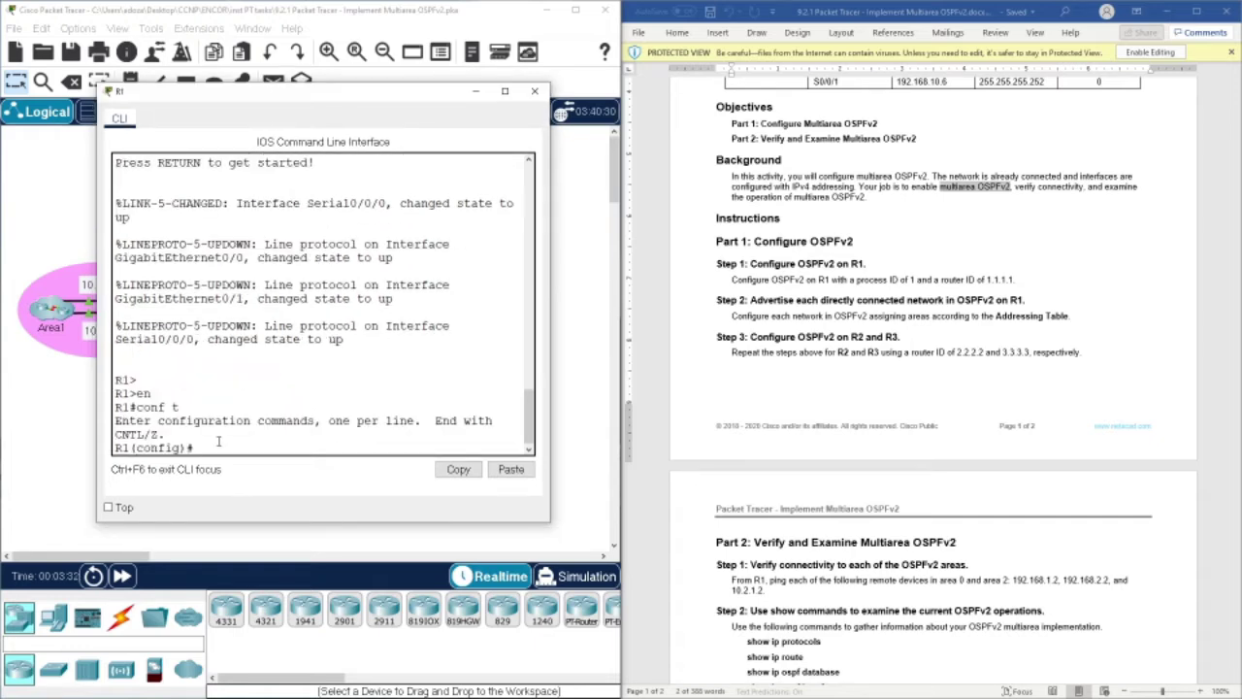
# Step: Start OSPF process 1 on R1 and set its router ID to 1.1.1.1
pyautogui.write('router osp')
pyautogui.press('Tab')
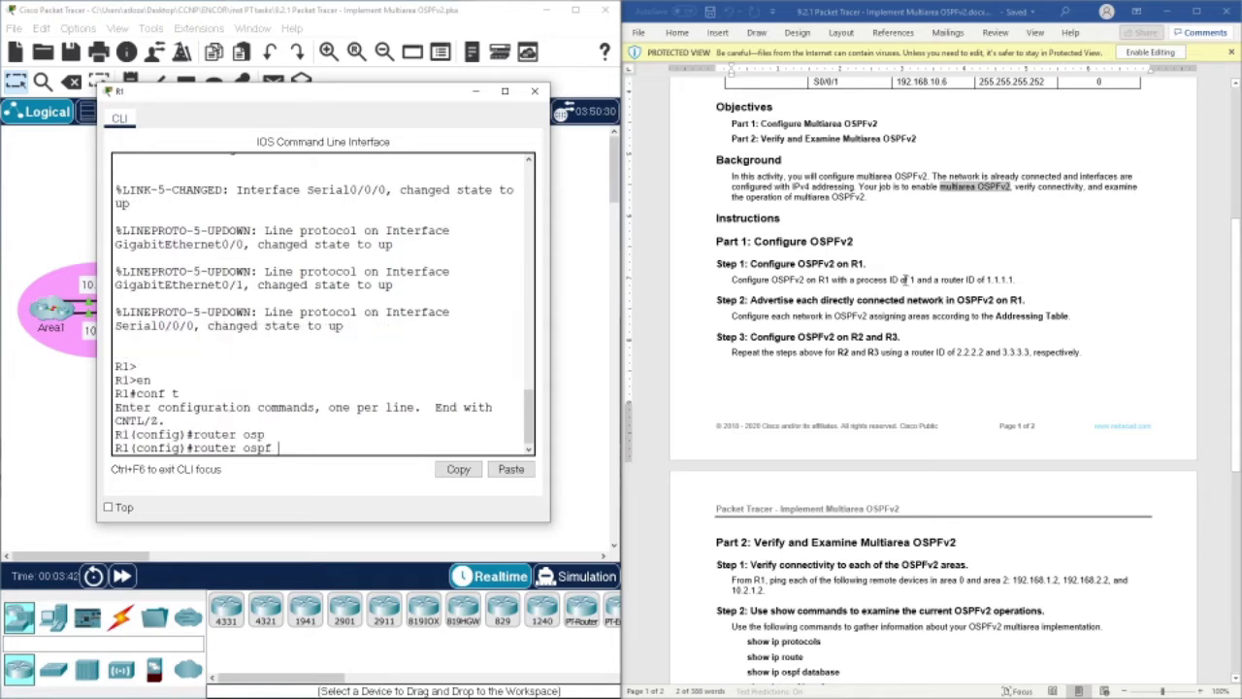
pyautogui.write('1')
pyautogui.press('Return')
pyautogui.write('router)#')
pyautogui.press('Tab')
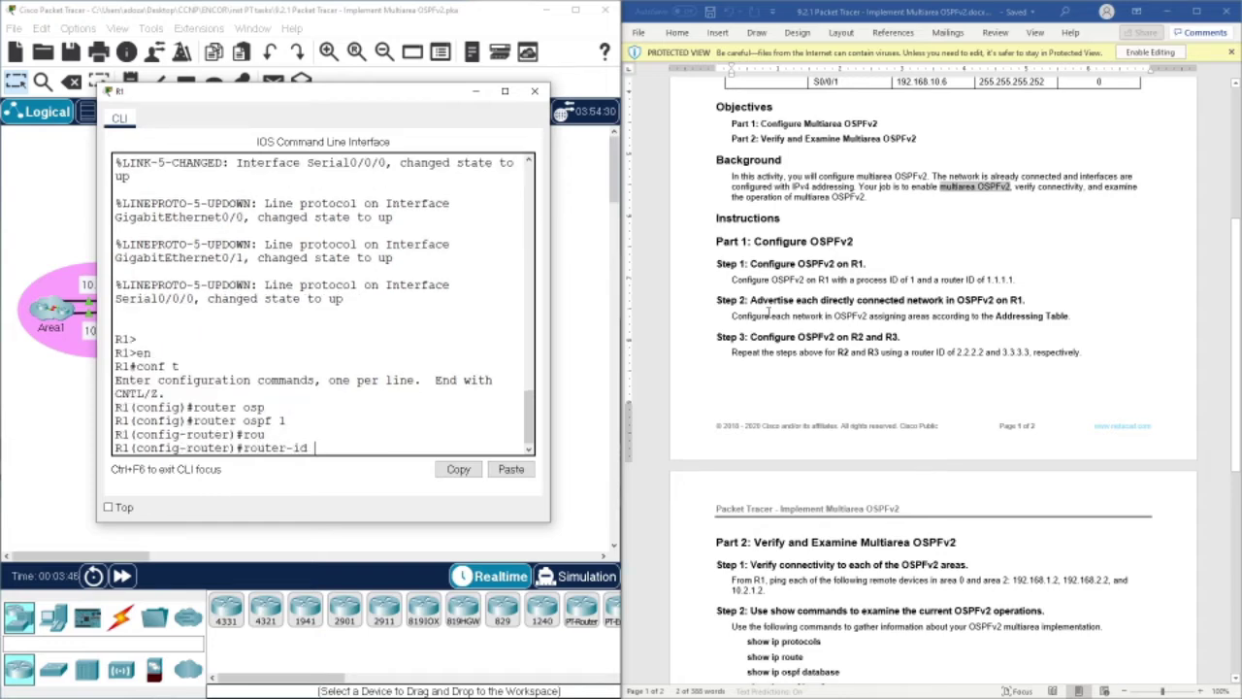
pyautogui.write('1.1.')
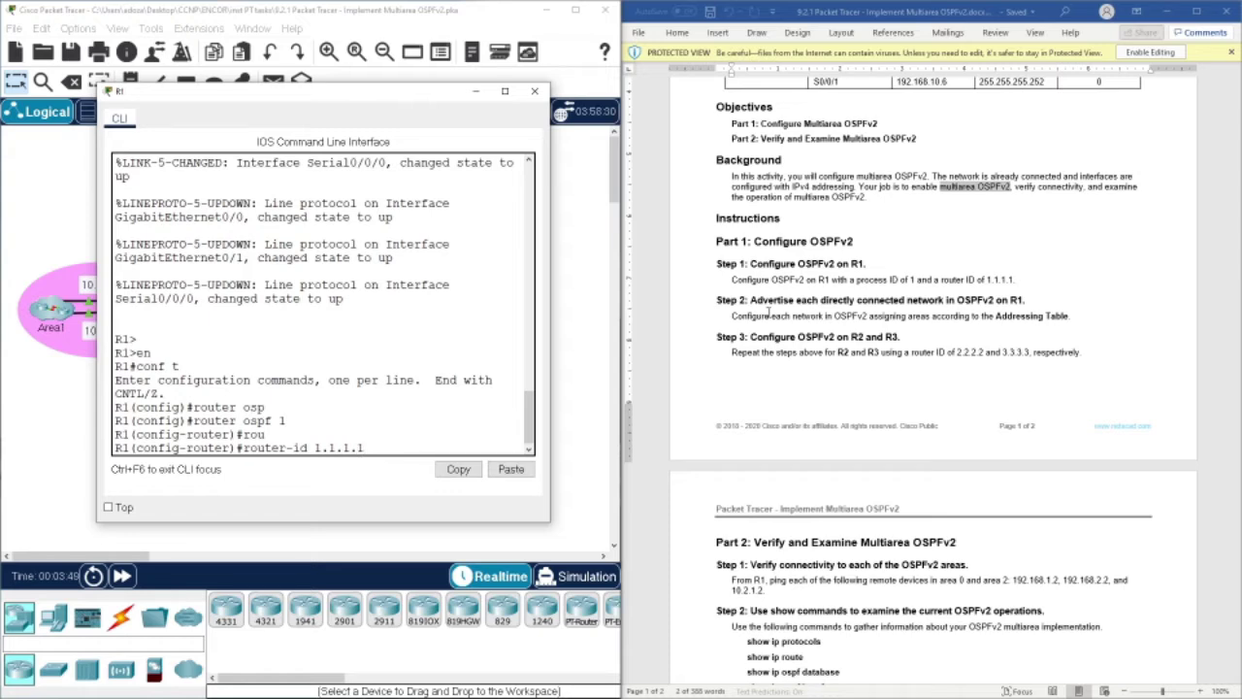
pyautogui.write('1.1')
pyautogui.press('Return')
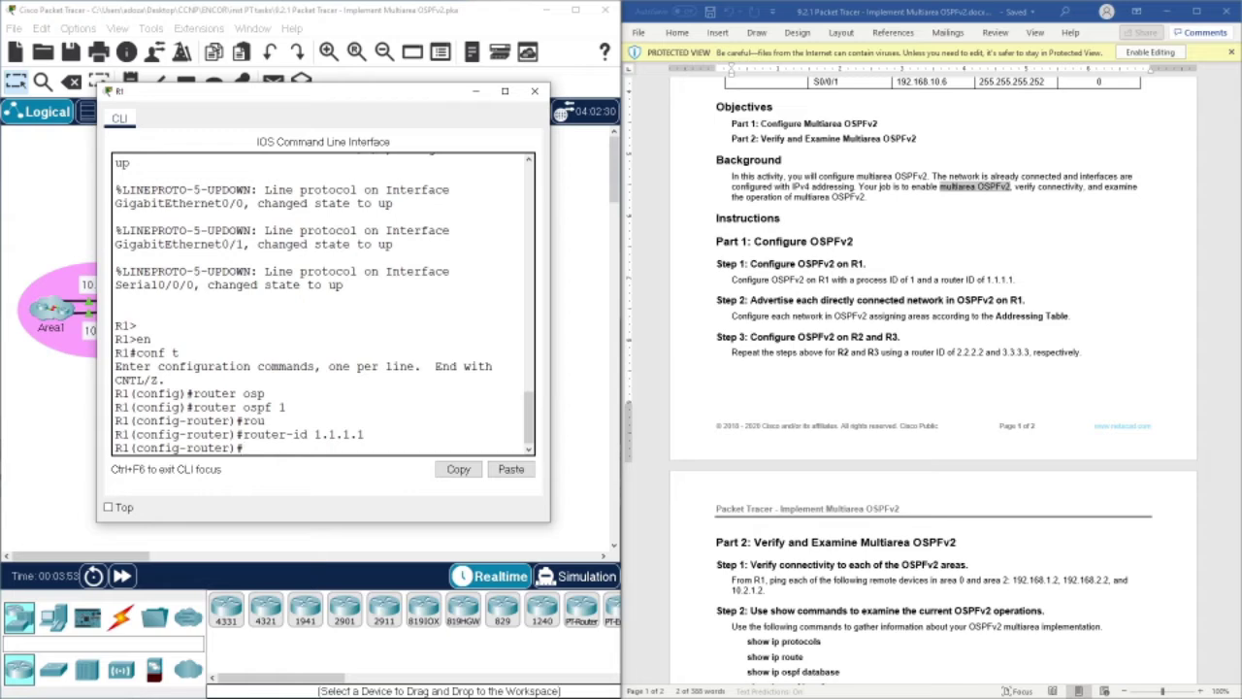
# Step: Advertise R1's G0/0 network 10.1.1.0 with wildcard mask 0.0.0.255 in OSPF area 1
pyautogui.scroll(7, 912, 281)
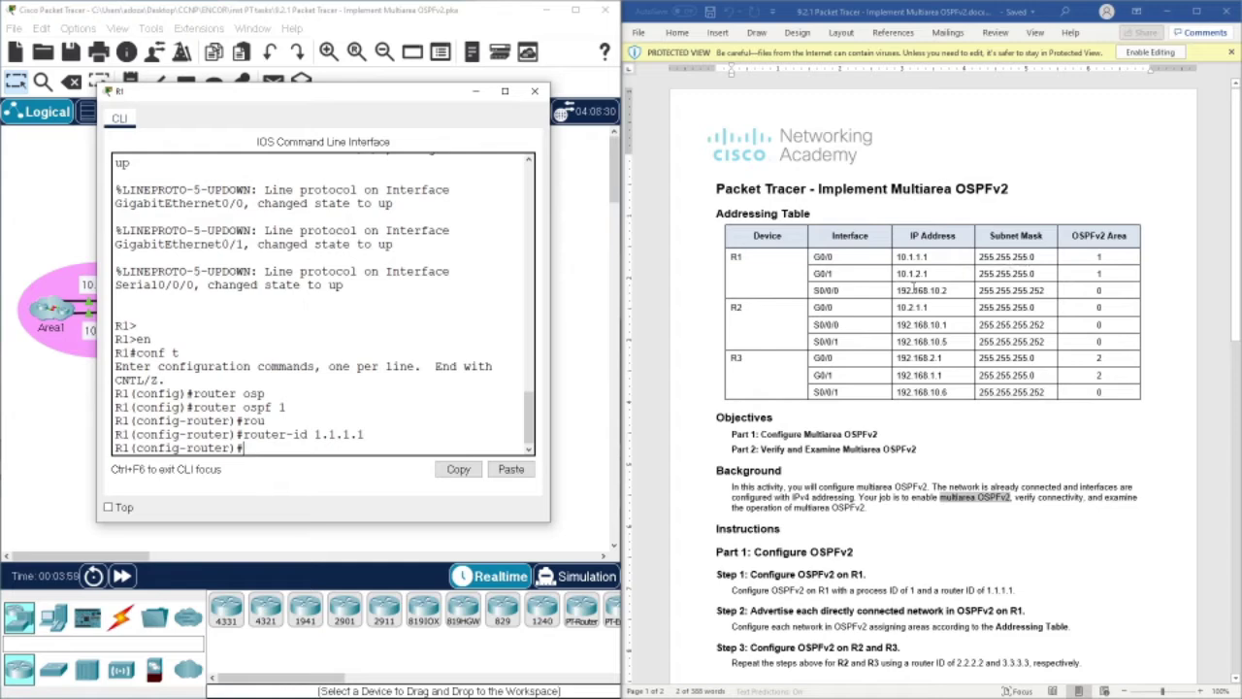
pyautogui.moveTo(927, 256); pyautogui.dragTo(894, 257)
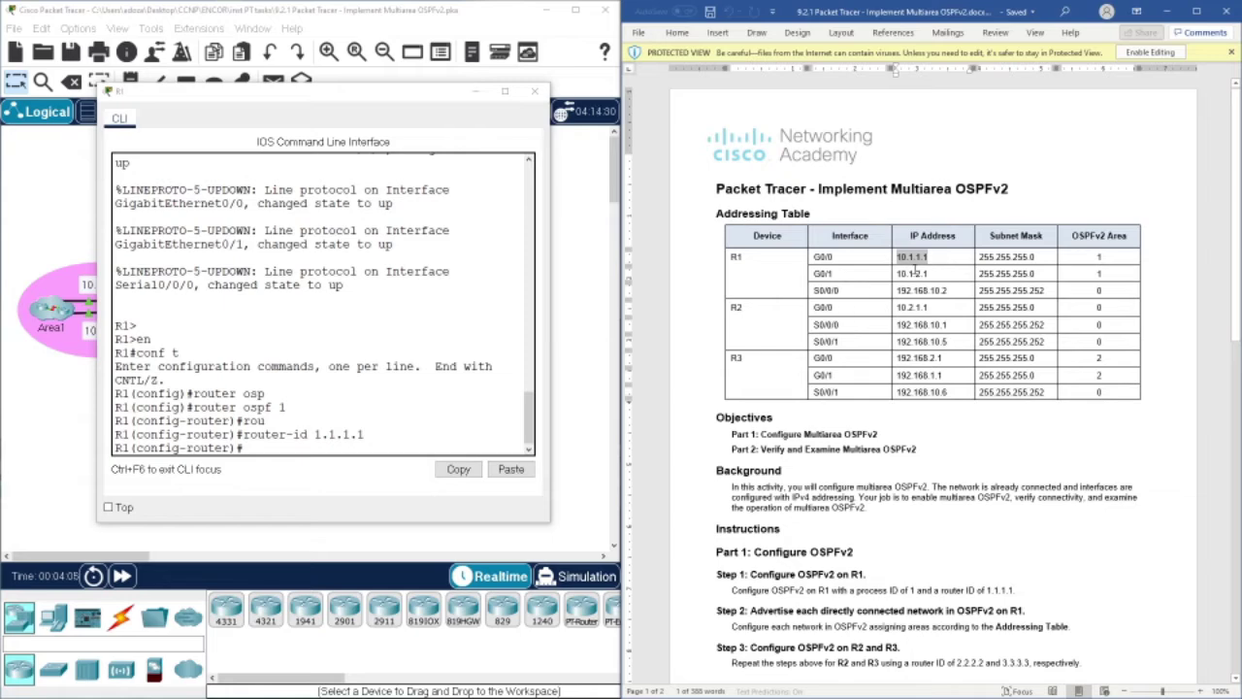
pyautogui.click(420, 448)
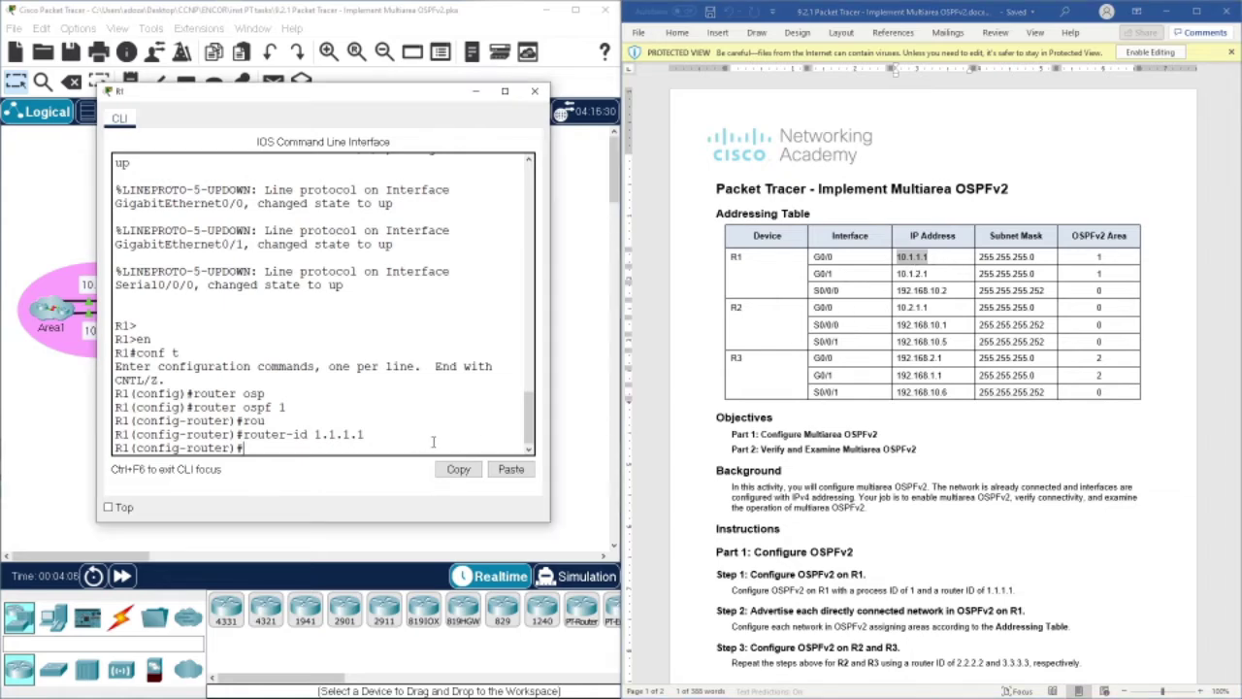
pyautogui.write('net')
pyautogui.press('Tab')
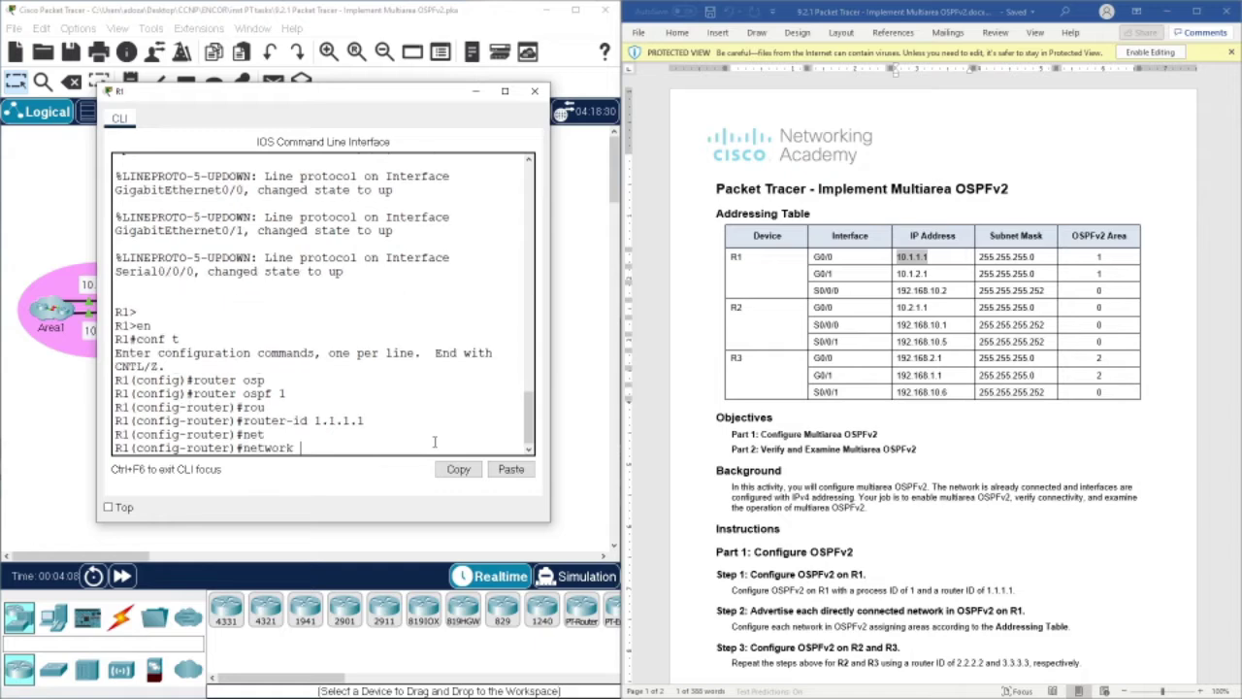
pyautogui.write('10.1.1.0 0.0.0.255 are')
pyautogui.press('Tab')
pyautogui.write('1')
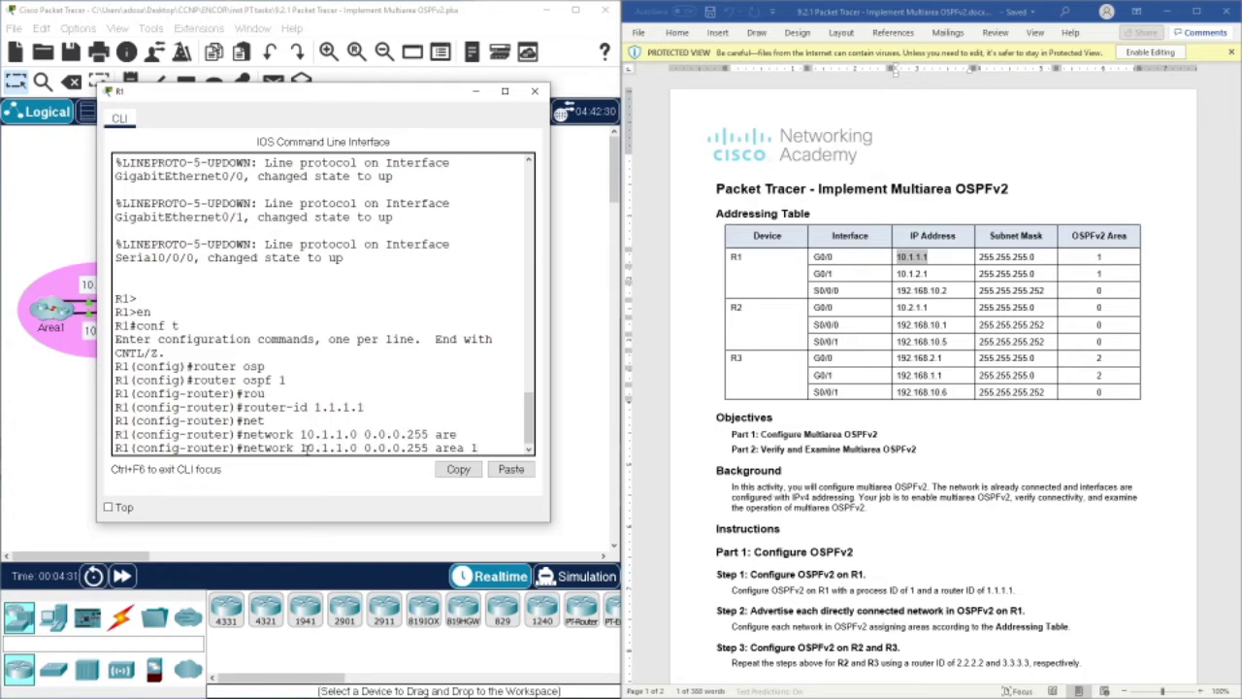
pyautogui.press('Return')
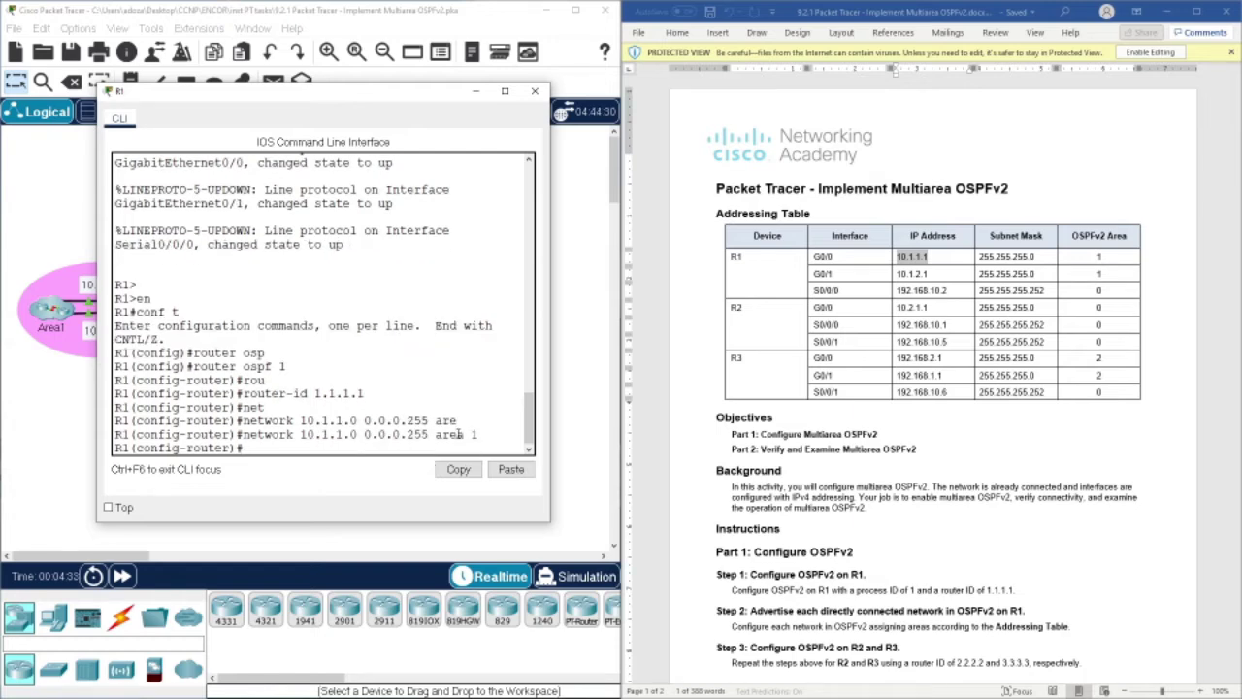
# Step: Advertise R1's G0/1 network 10.1.2.0 with wildcard mask 0.0.0.255 in OSPF area 1
pyautogui.write('net')
pyautogui.press('Tab')
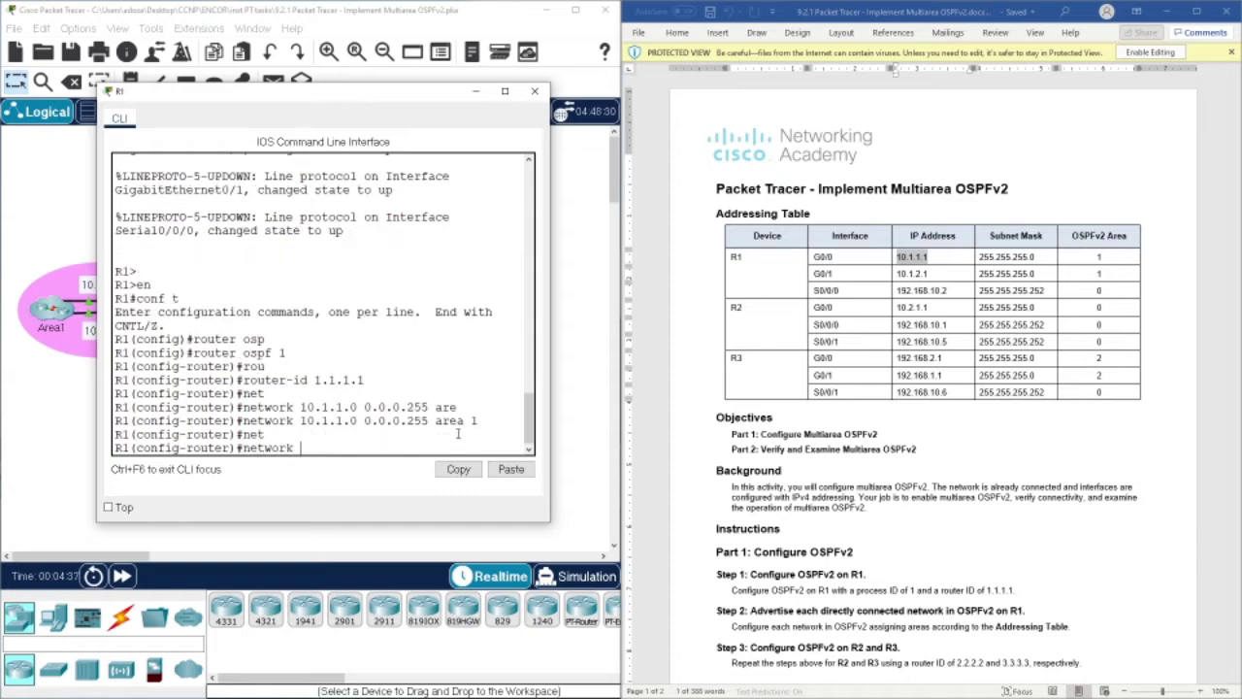
pyautogui.moveTo(291, 92); pyautogui.dragTo(445, 109)
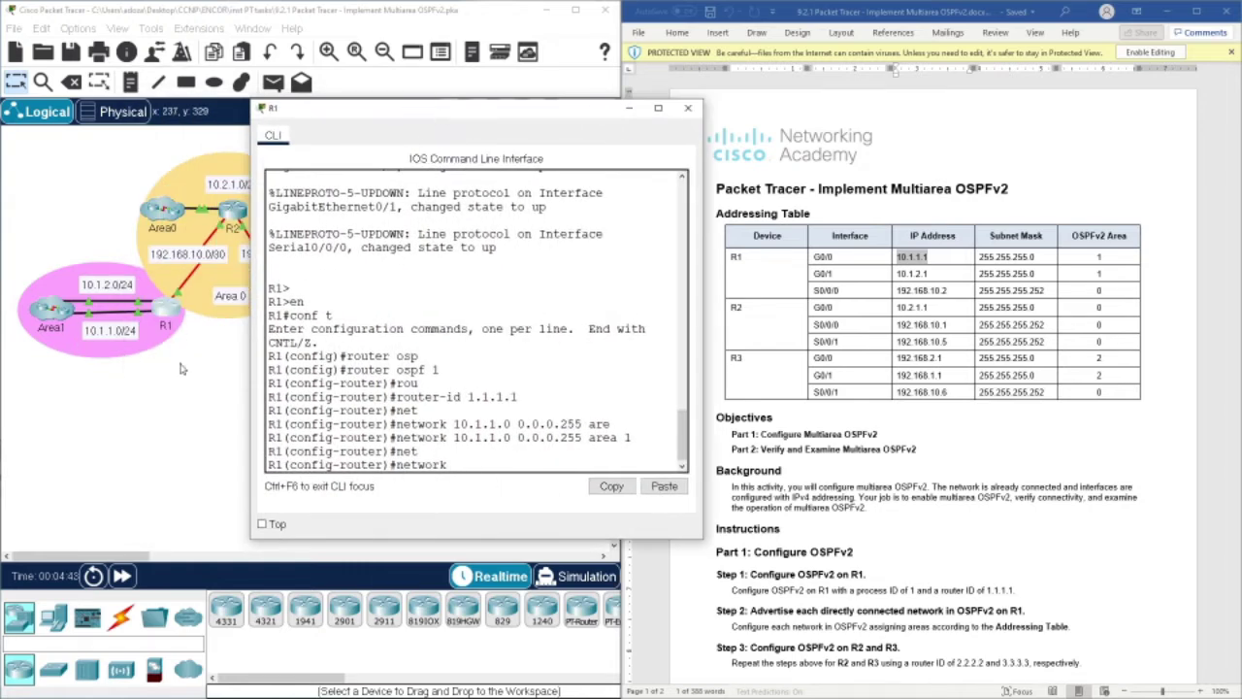
pyautogui.write('10')
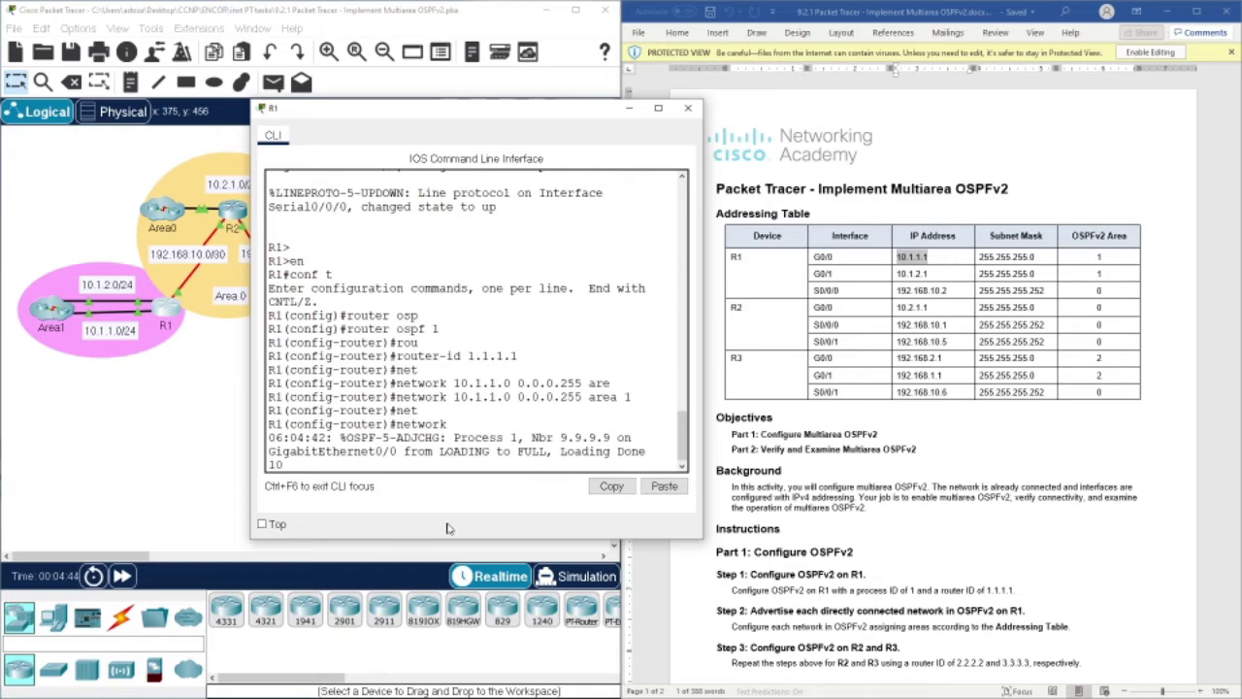
pyautogui.write('.1.2.0 0.0.0.255 area 1')
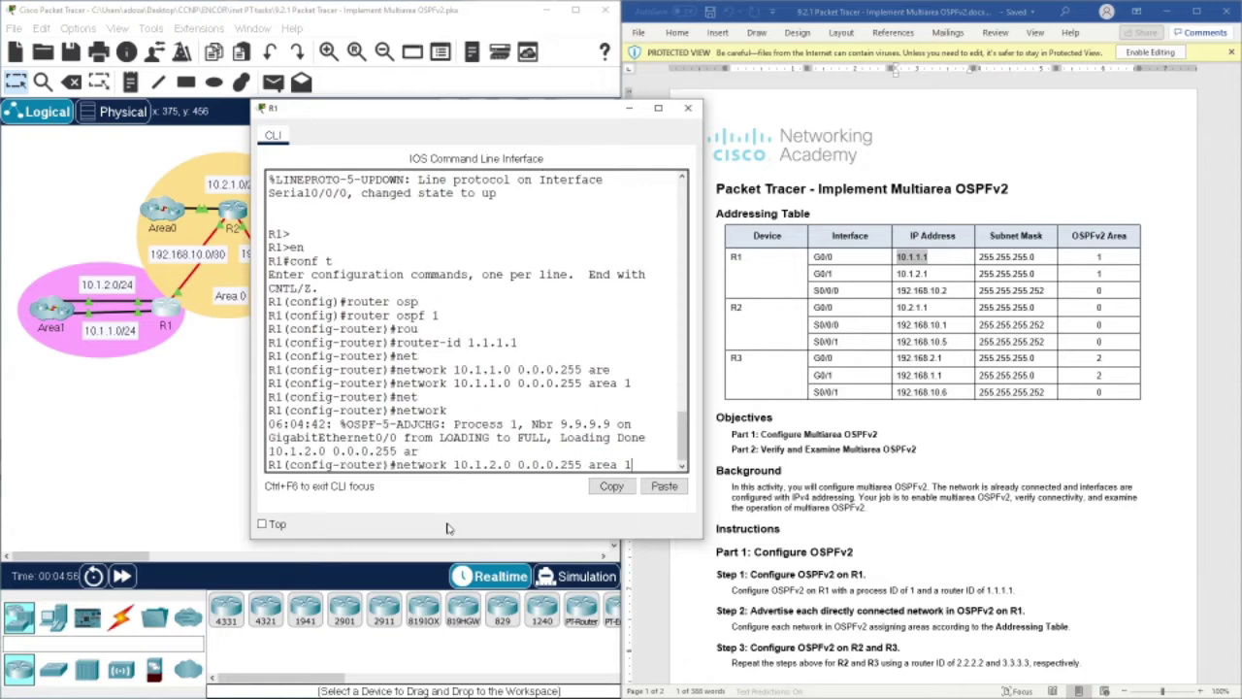
pyautogui.press('Return')
# Step: Uncover the activity window behind the lab document to check the completion percentage, and return to R1's console
pyautogui.click(903, 647)
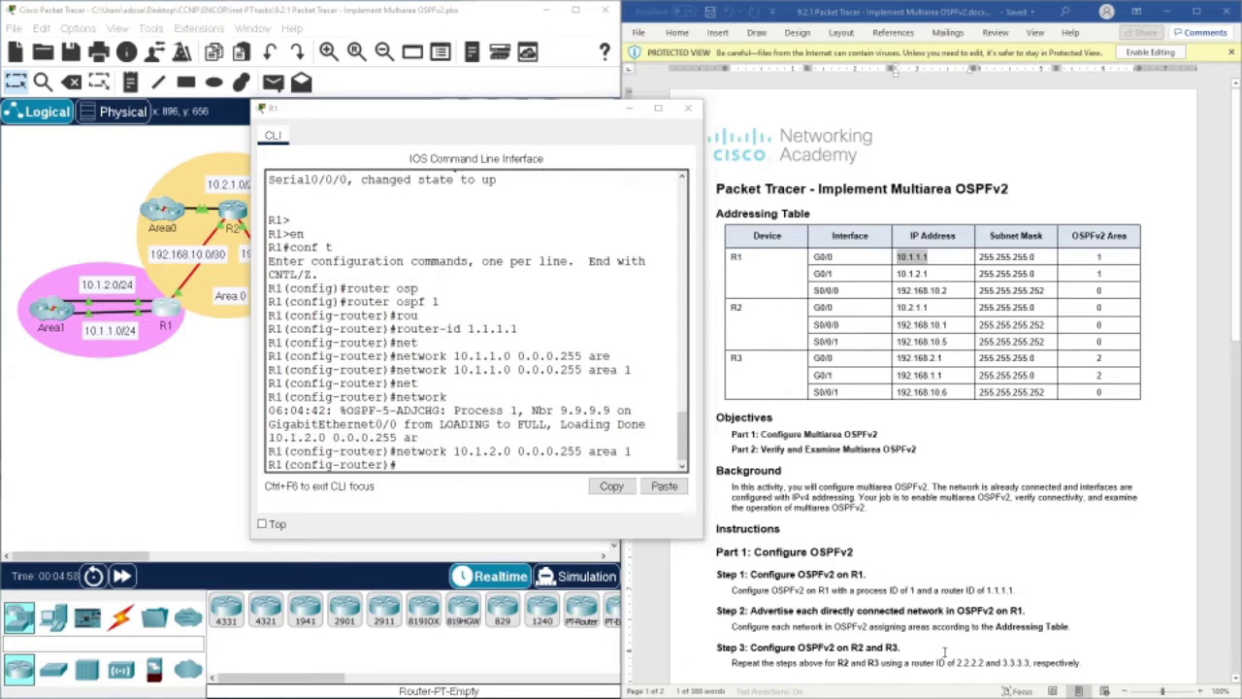
pyautogui.moveTo(924, 694); pyautogui.dragTo(923, 653)
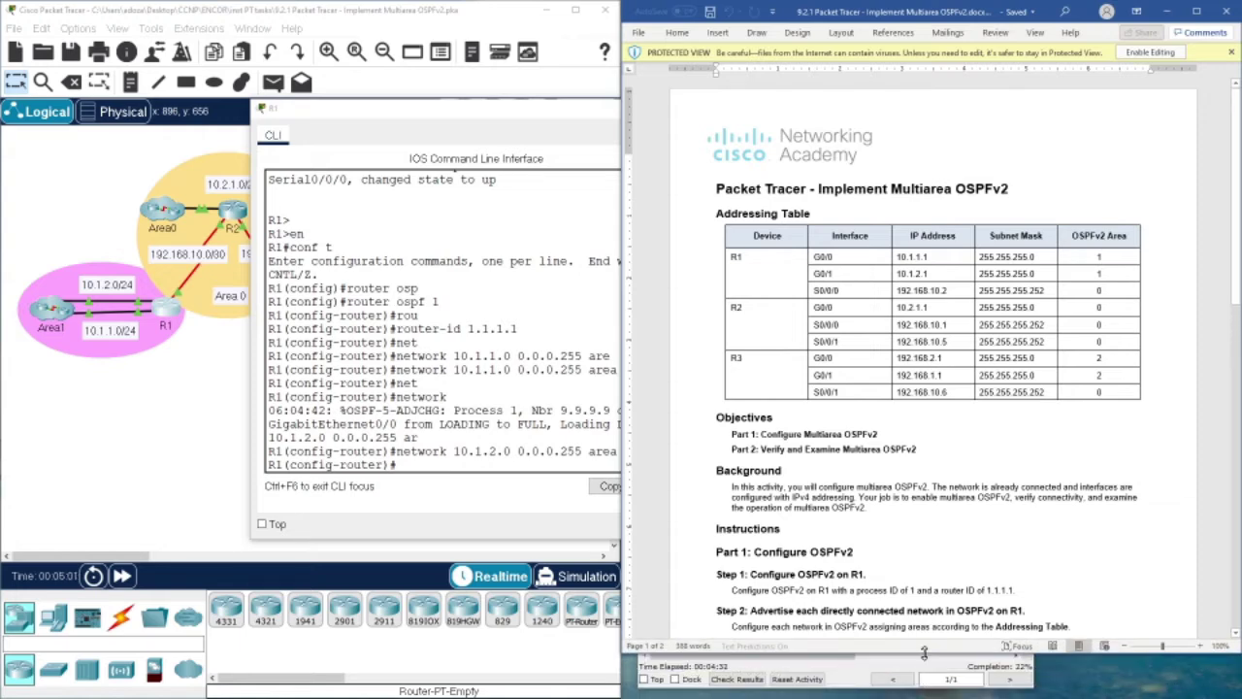
pyautogui.click(853, 669)
pyautogui.moveTo(859, 386); pyautogui.dragTo(889, 402)
pyautogui.click(417, 466)
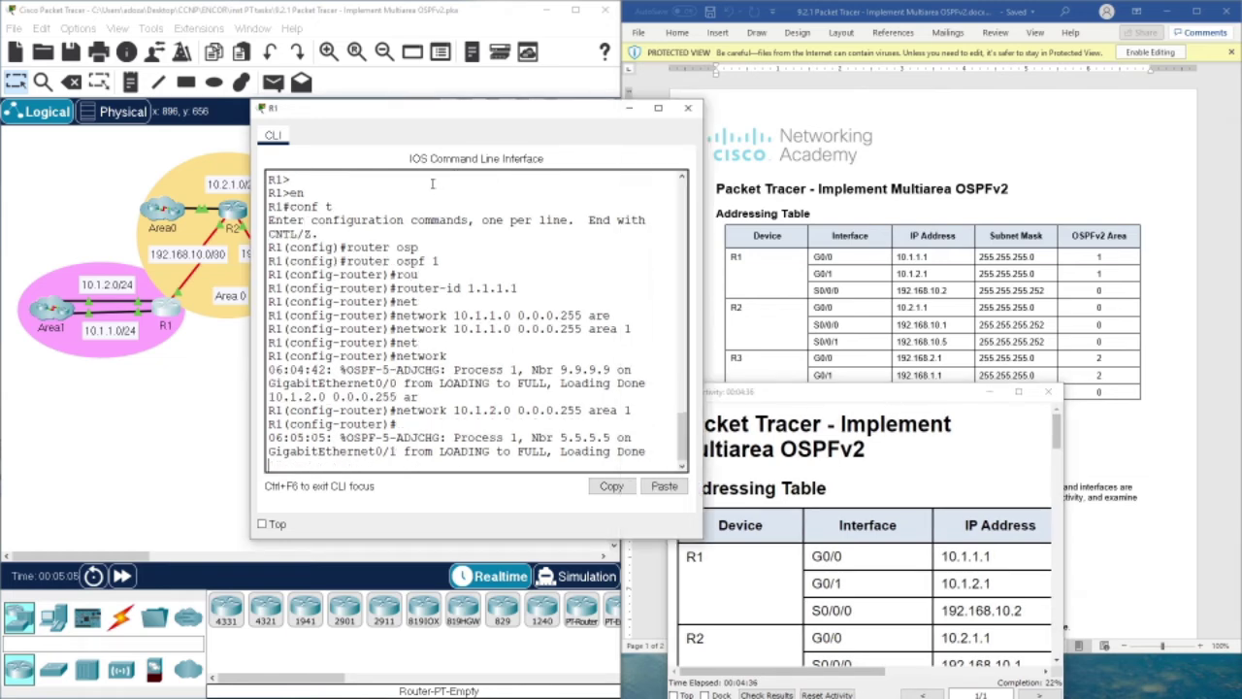
# Step: Get a fresh prompt on R1 and highlight the OSPF adjacency message for GigabitEthernet0/1
pyautogui.press('Return')
pyautogui.press('Return')
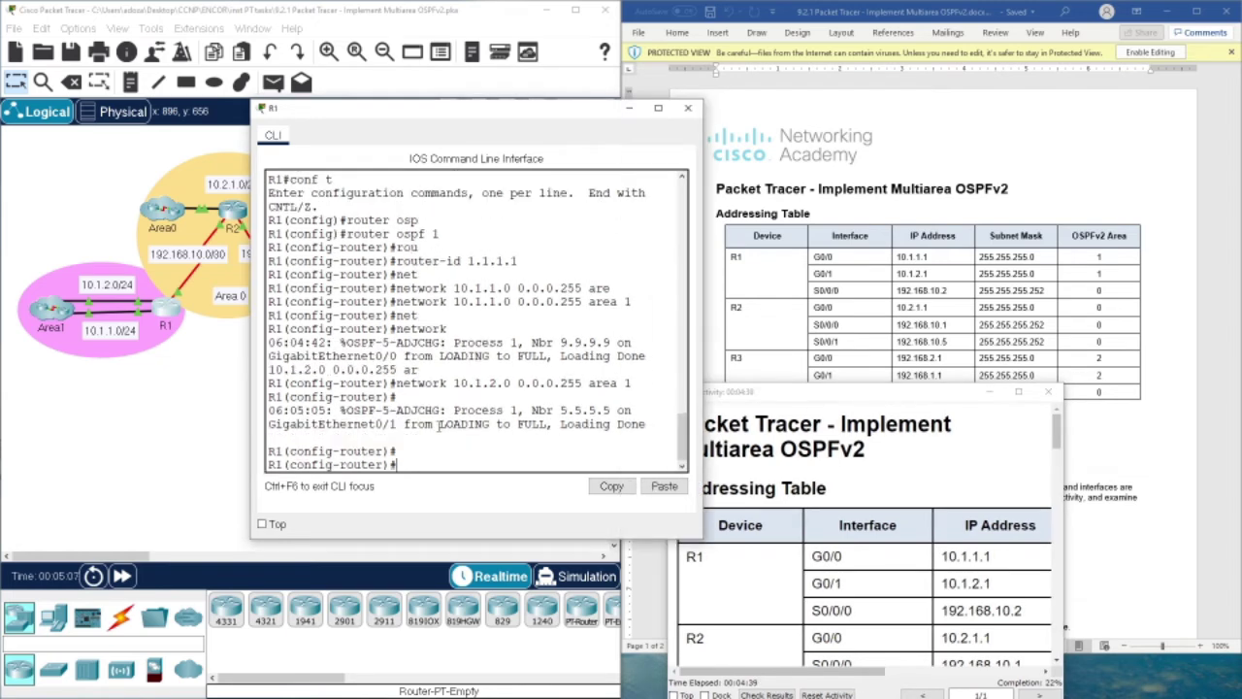
pyautogui.moveTo(415, 415); pyautogui.dragTo(649, 427)
# Step: Advertise R1's serial network 192.168.10.0 with wildcard mask 0.0.0.3 in OSPF area 0
pyautogui.moveTo(440, 126); pyautogui.dragTo(568, 131)
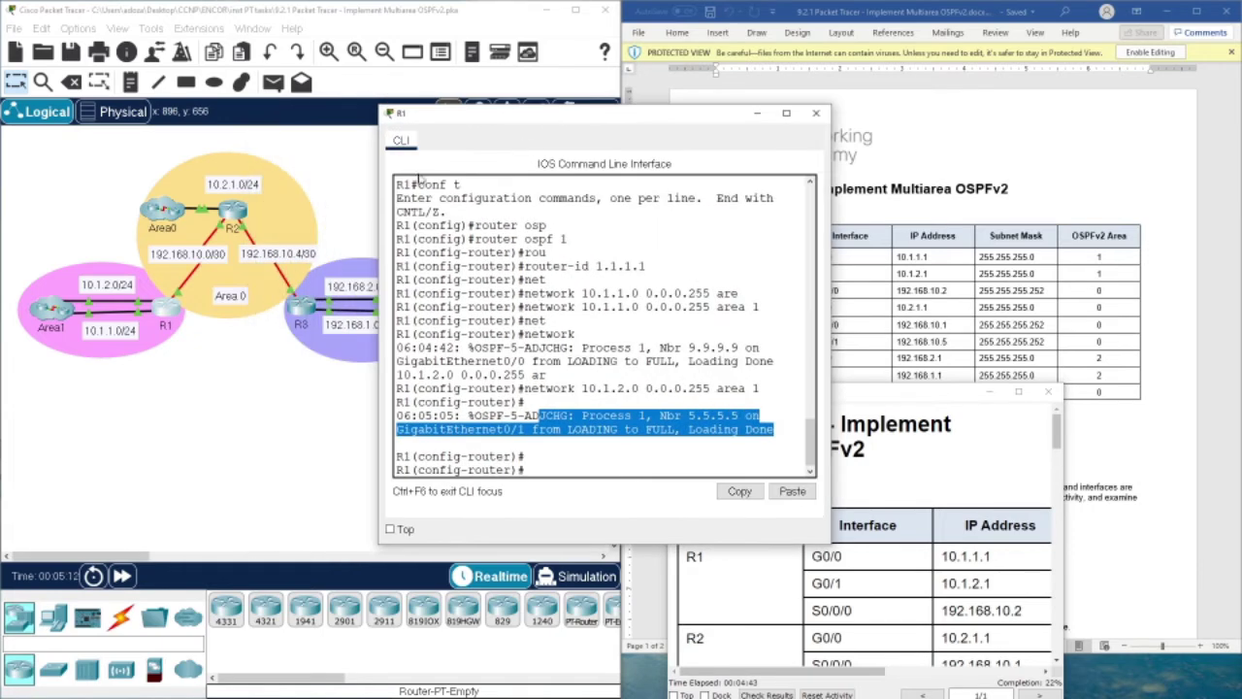
pyautogui.click(558, 470)
pyautogui.write('netw')
pyautogui.press('Tab')
pyautogui.write('192.168.10.0 ')
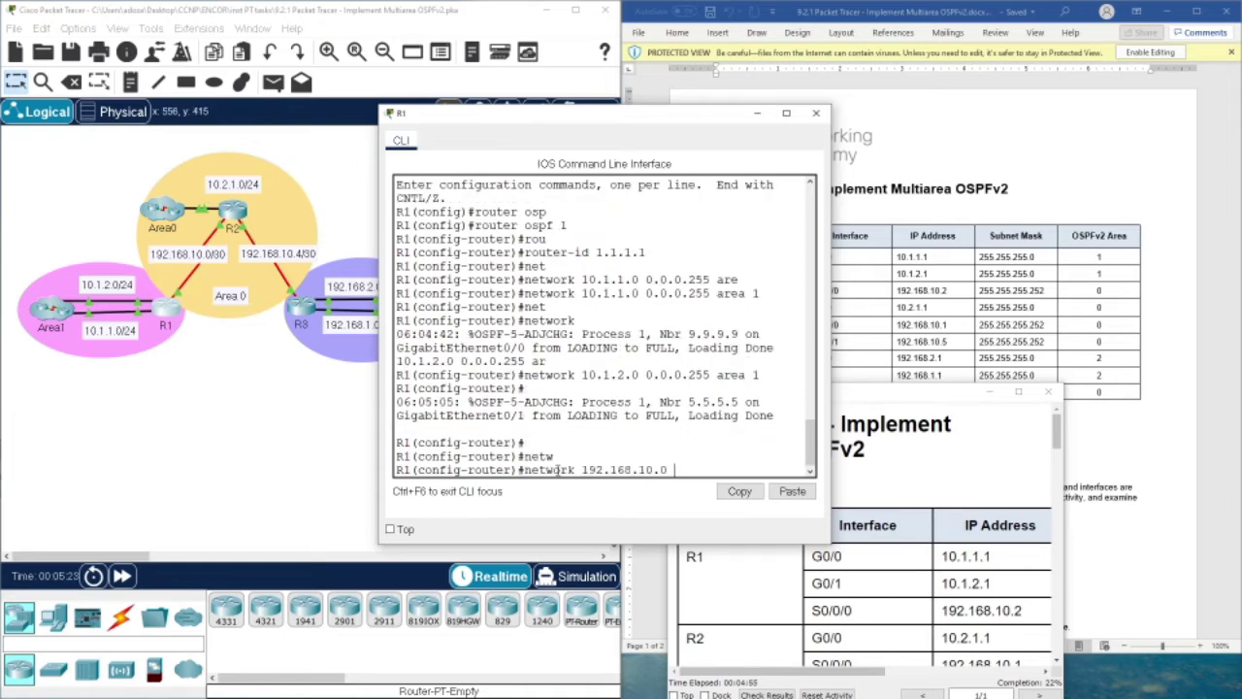
pyautogui.write('0.0.0.0 area 0')
pyautogui.press('Return')
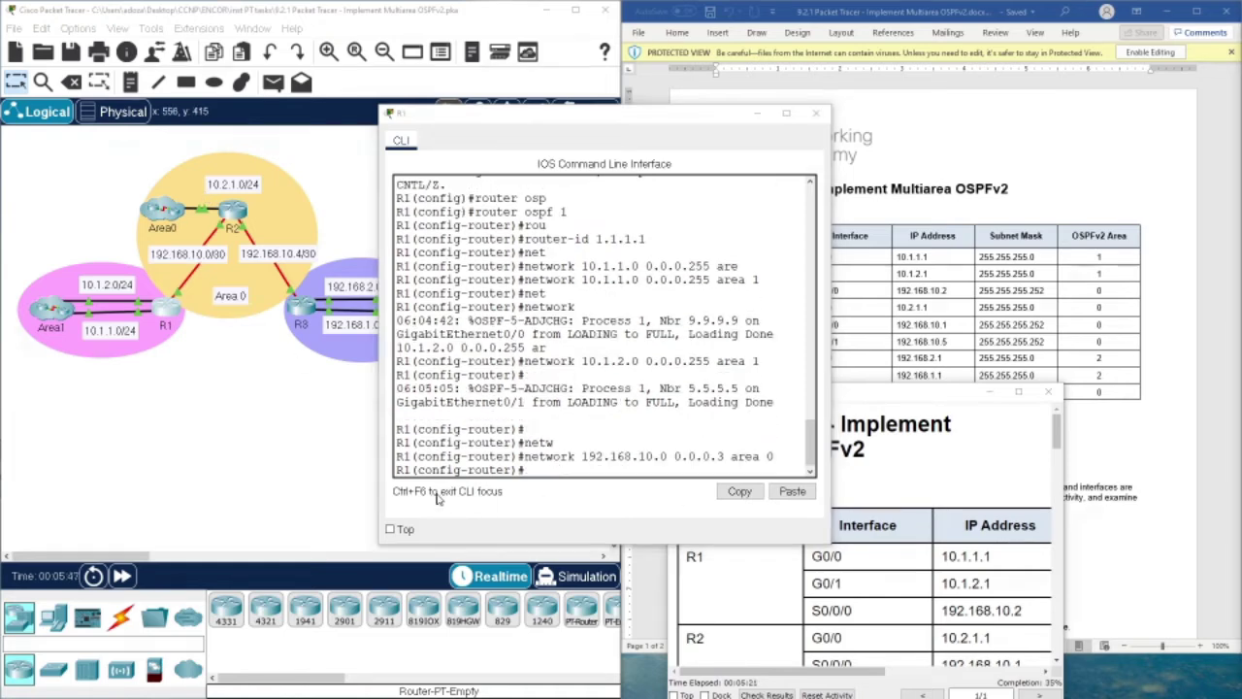
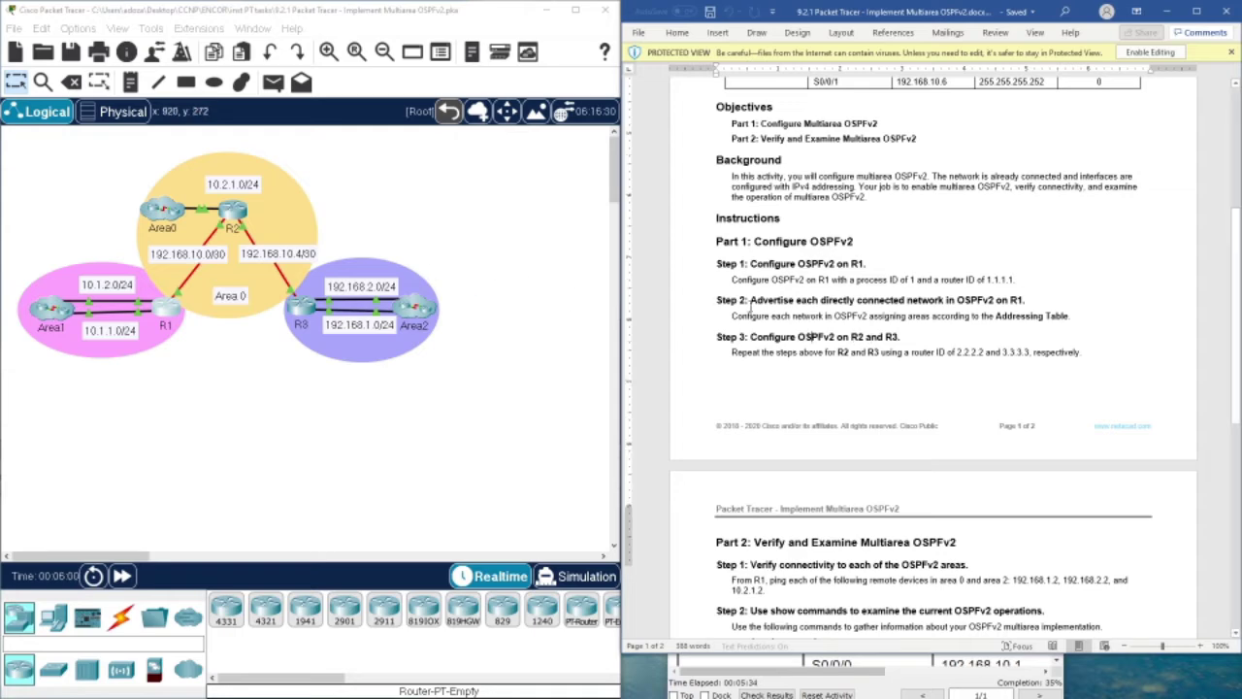
# Step: Review the addressing table and the router ID instruction in the lab document before configuring R2
pyautogui.scroll(5, 830, 253)
pyautogui.scroll(-3, 854, 313)
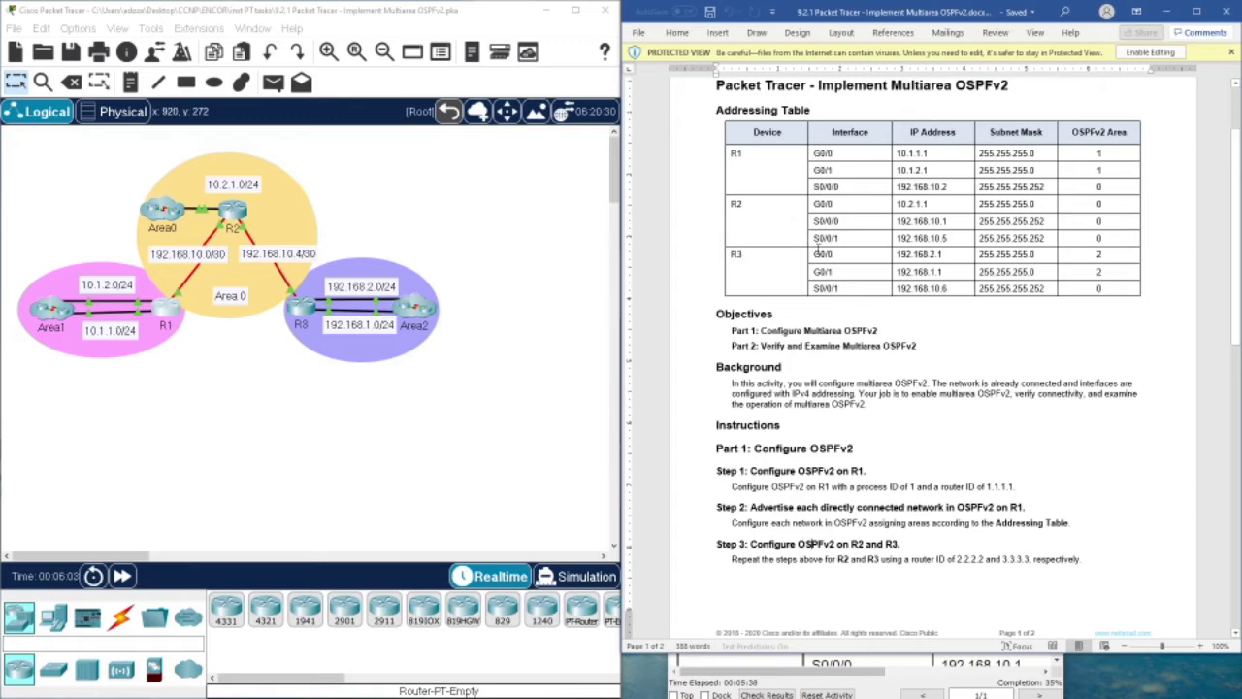
pyautogui.moveTo(860, 486); pyautogui.dragTo(1021, 486)
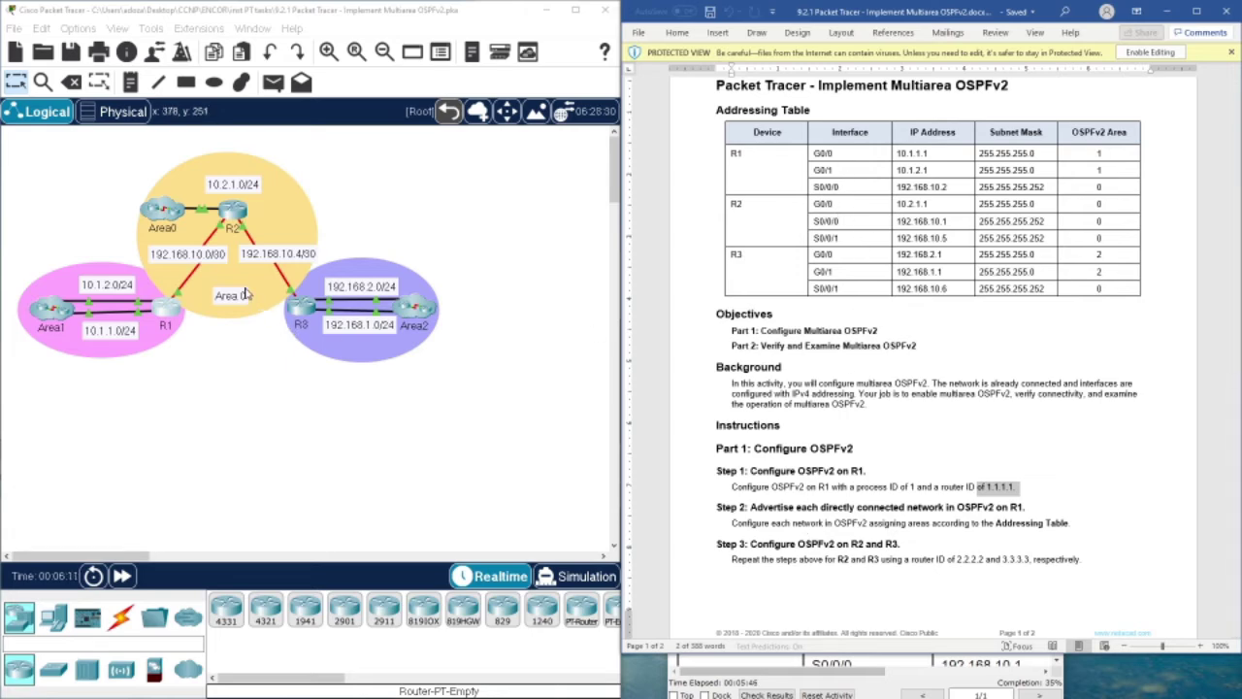
# Step: Open R2's command line and enter global configuration mode
pyautogui.click(226, 227)
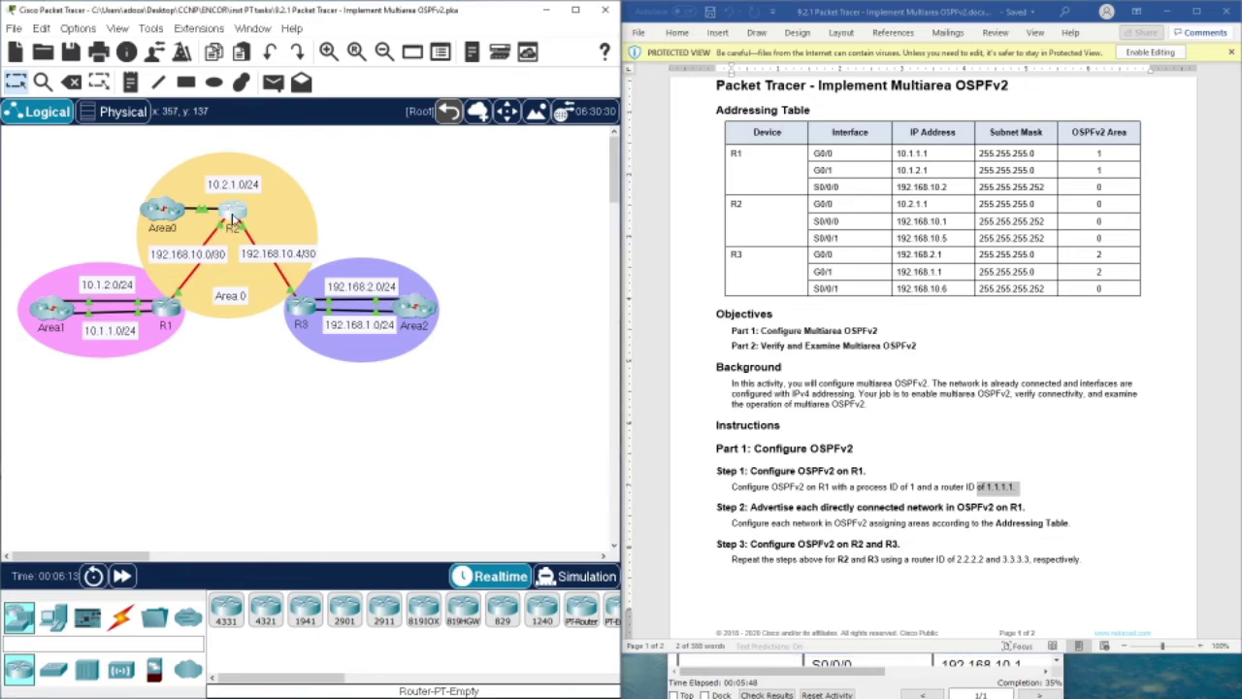
pyautogui.press('Return')
pyautogui.press('Return')
pyautogui.press('Return')
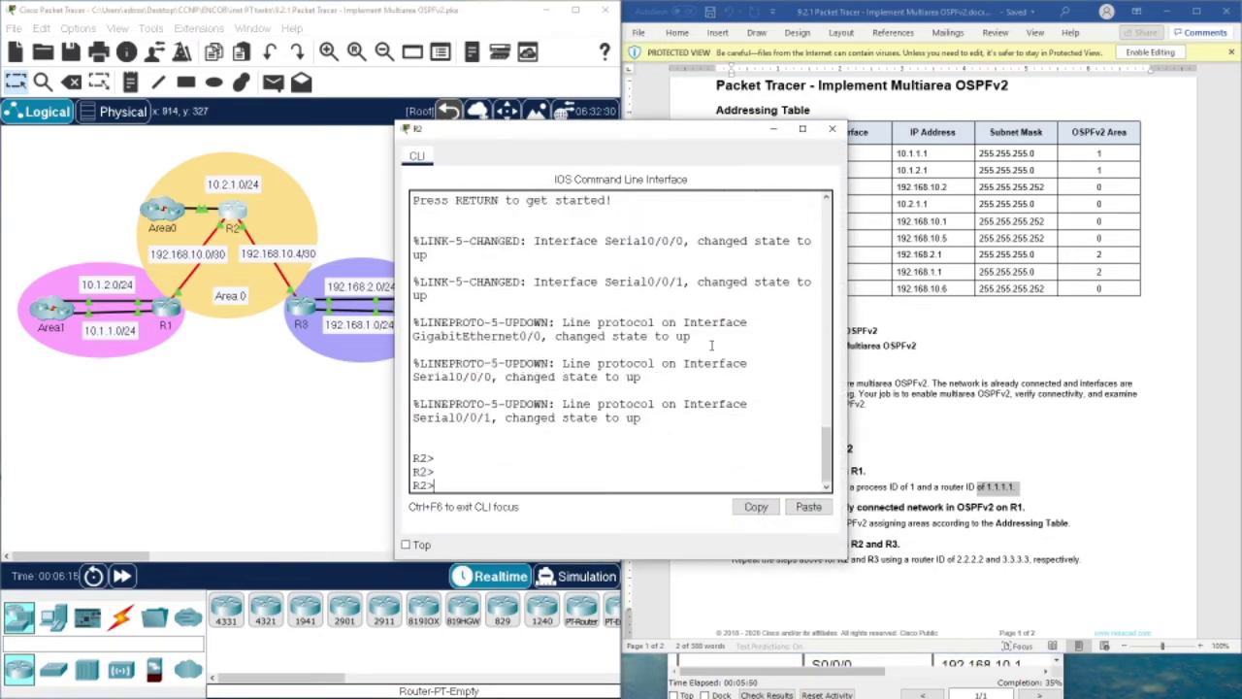
pyautogui.write('en')
pyautogui.press('Return')
pyautogui.write('con')
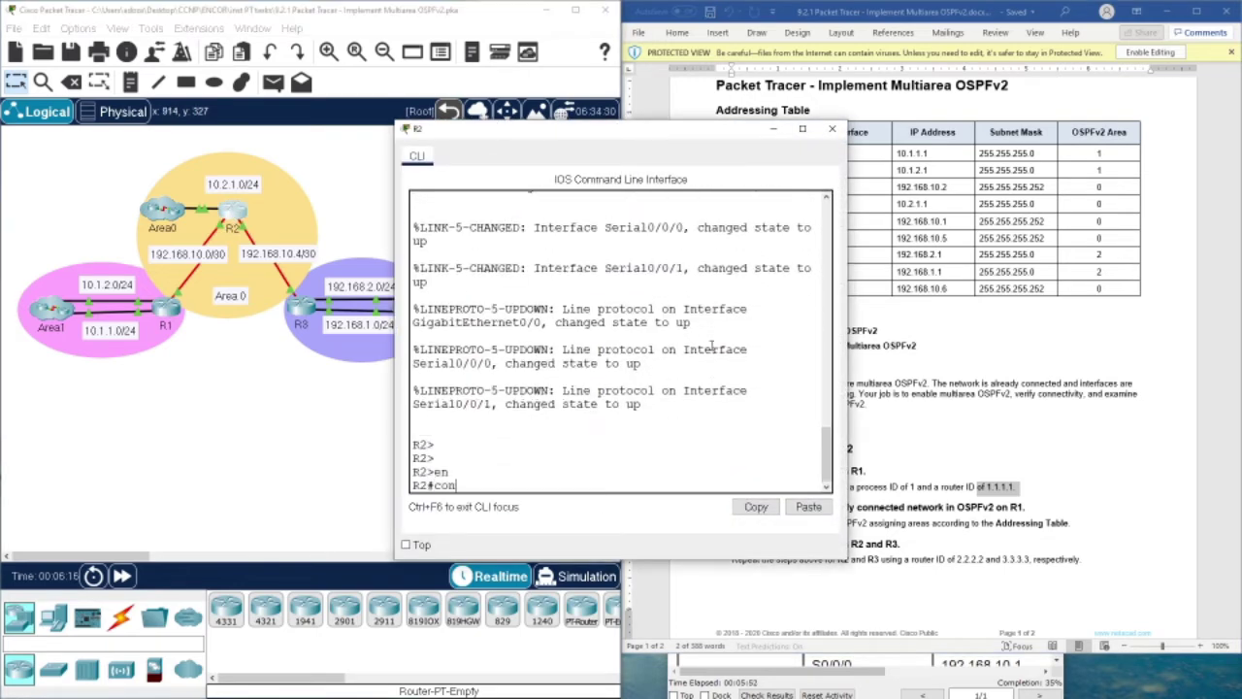
pyautogui.write('f t')
pyautogui.press('Return')
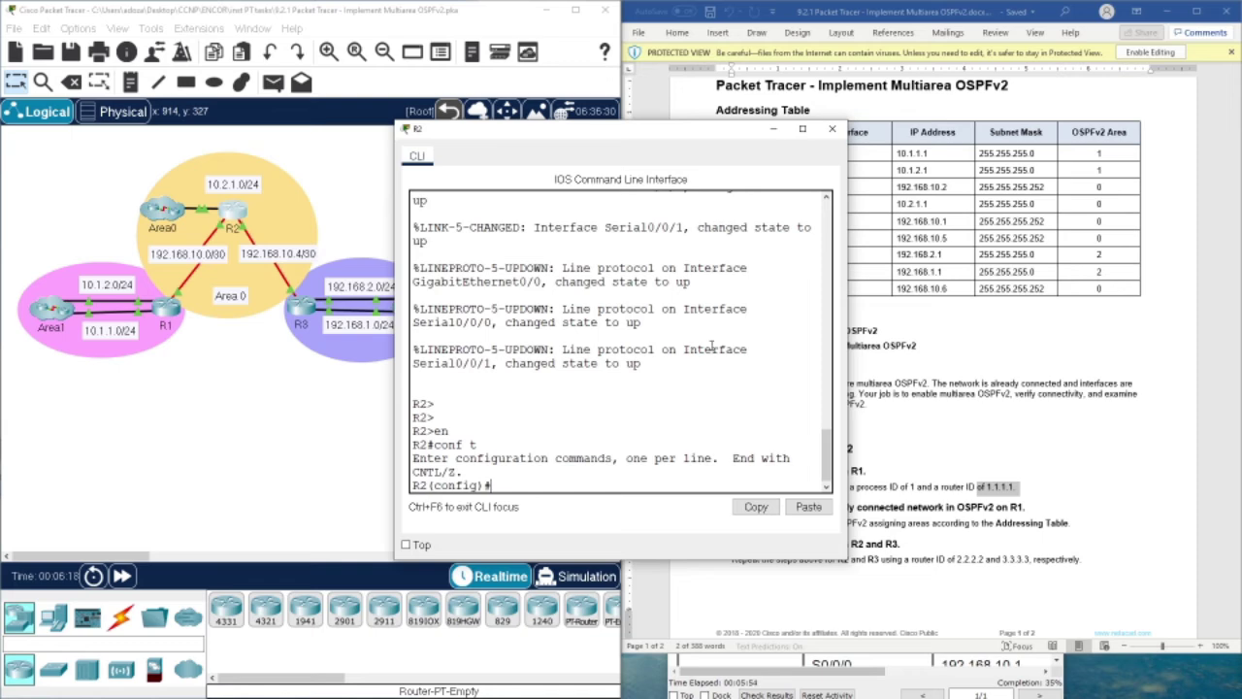
# Step: Start OSPF process 1 on R2 and set its router ID to 2.2.2.2
pyautogui.write('rou')
pyautogui.press('Tab')
pyautogui.write('os')
pyautogui.press('Tab')
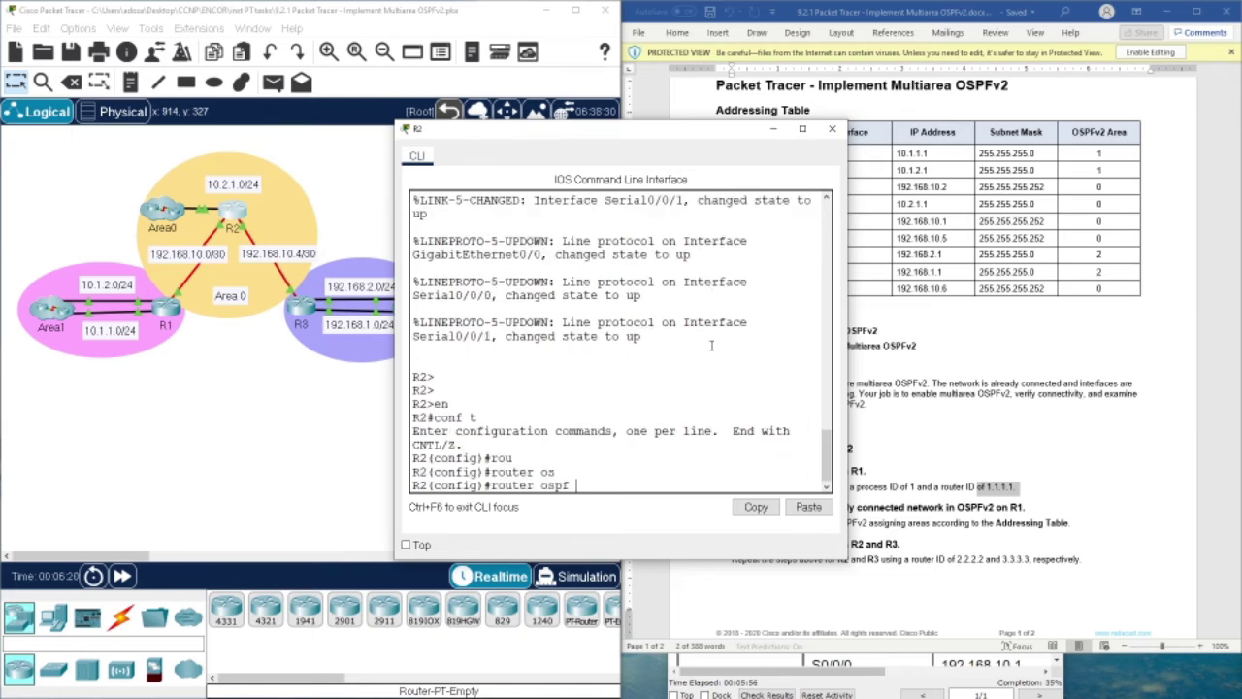
pyautogui.write('1')
pyautogui.press('Return')
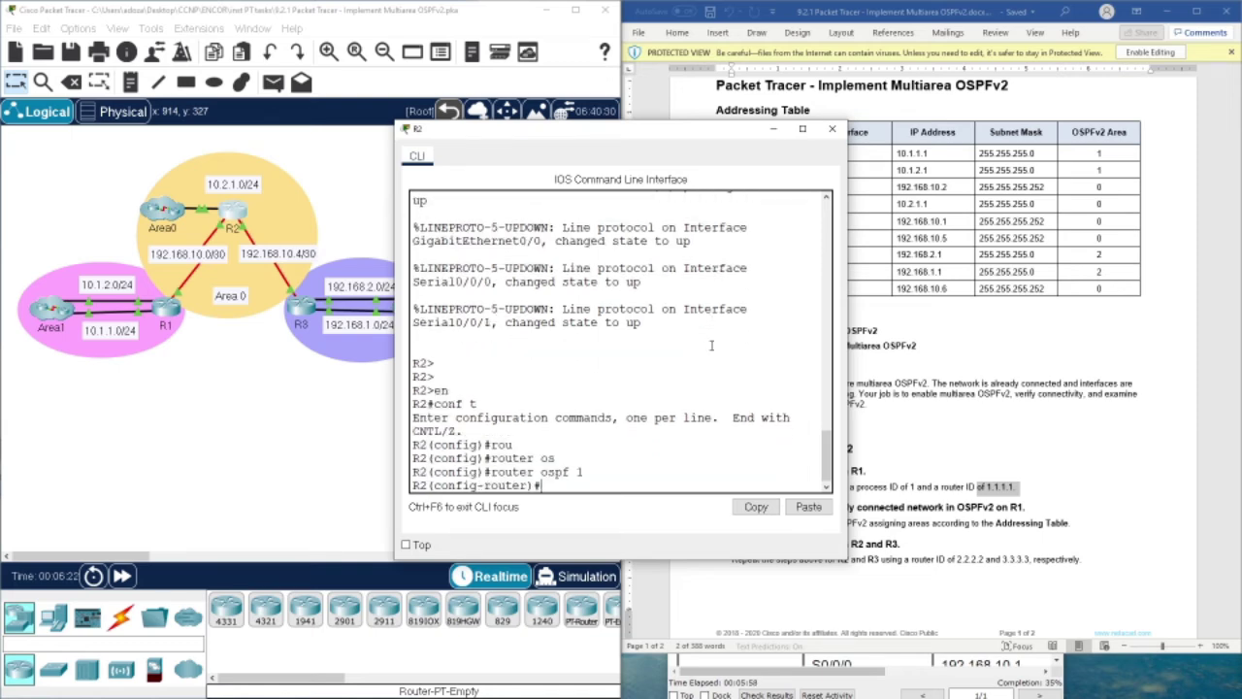
pyautogui.write('rou')
pyautogui.press('Tab')
pyautogui.write('2')
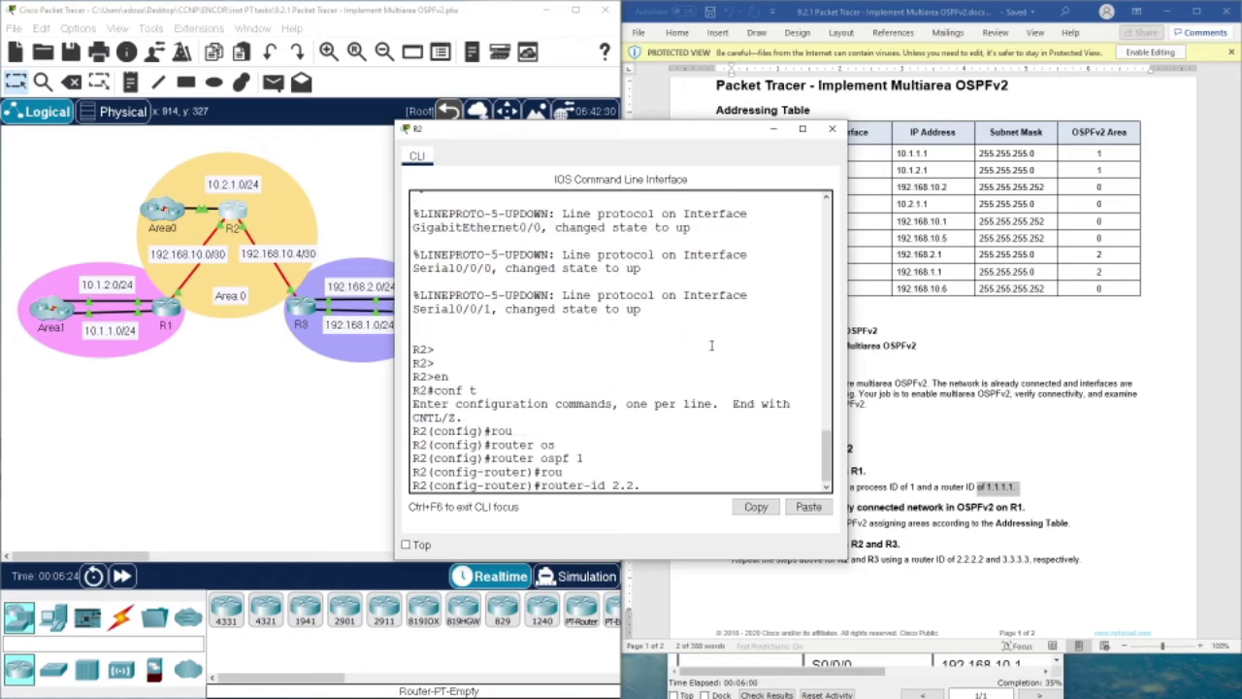
pyautogui.write('.2.2.2')
pyautogui.press('Return')
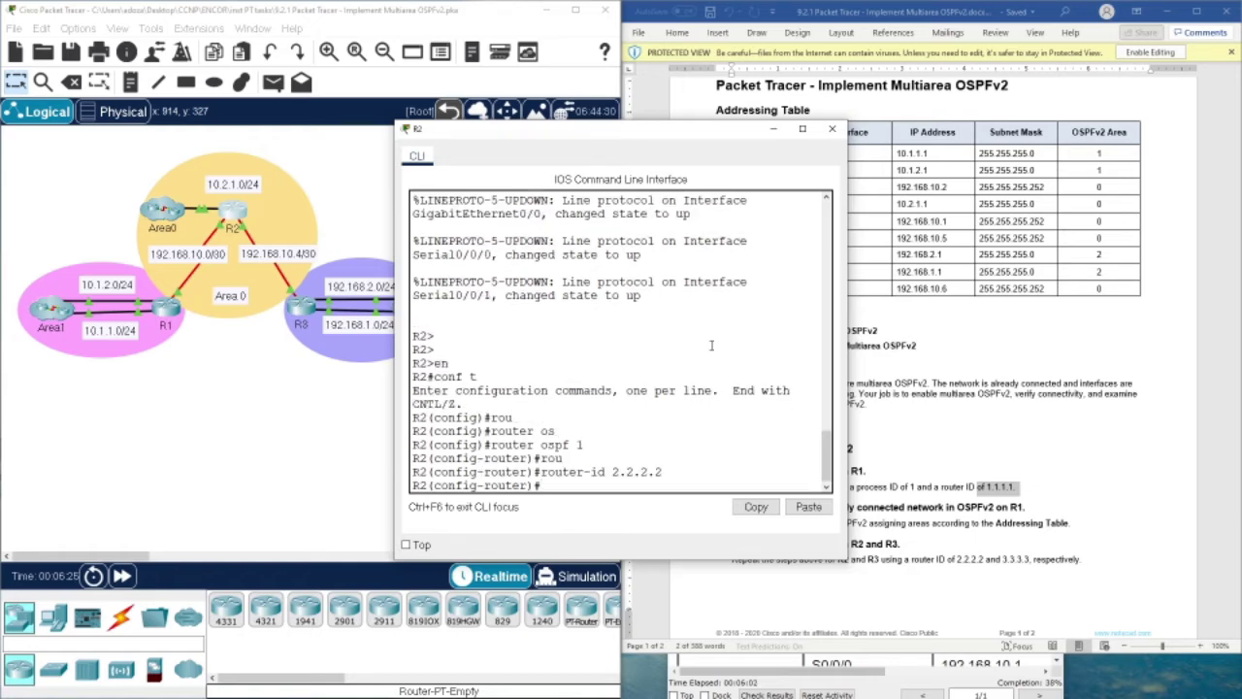
# Step: Advertise R2's LAN network 10.2.1.0 with wildcard mask 0.0.0.255 in OSPF area 0
pyautogui.write('netw')
pyautogui.press('Tab')
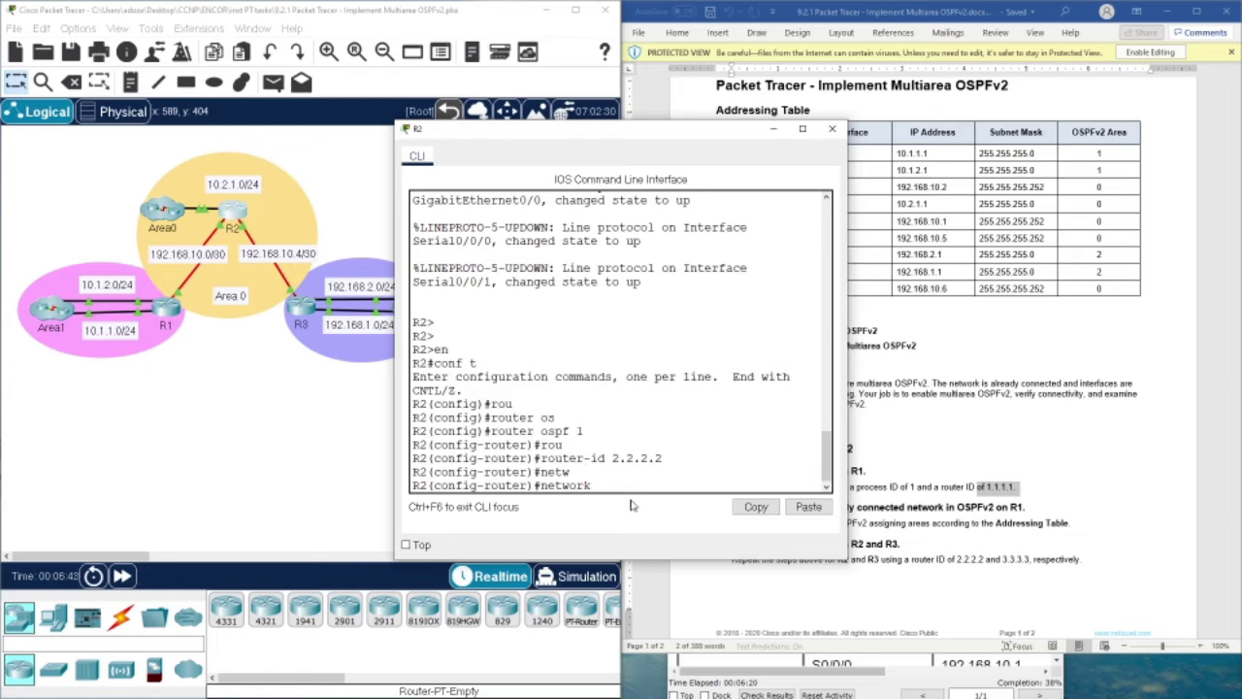
pyautogui.write('10.2.1.0 0.0.0.255 area 0')
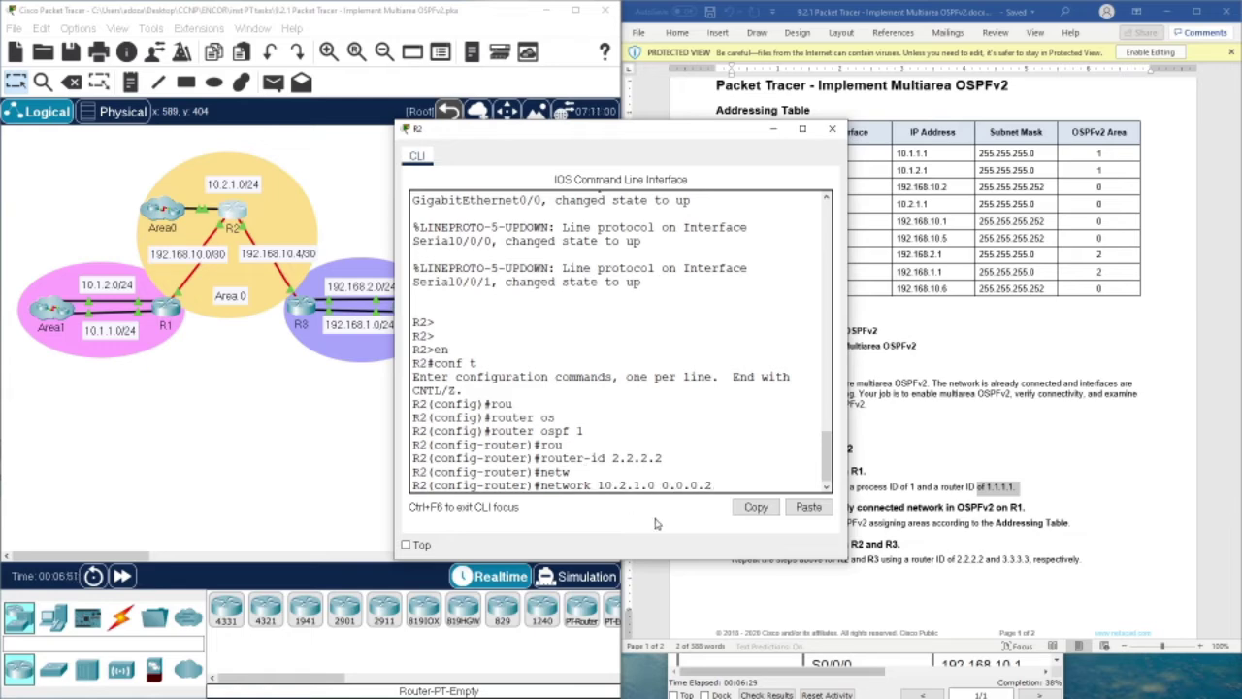
pyautogui.press('Return')
# Step: Advertise R2's serial network toward R1, 192.168.10.0 with wildcard mask 0.0.0.3, in OSPF area 0
pyautogui.write('netw')
pyautogui.press('Tab')
pyautogui.write('192.168.10.0 0.0.0.3')
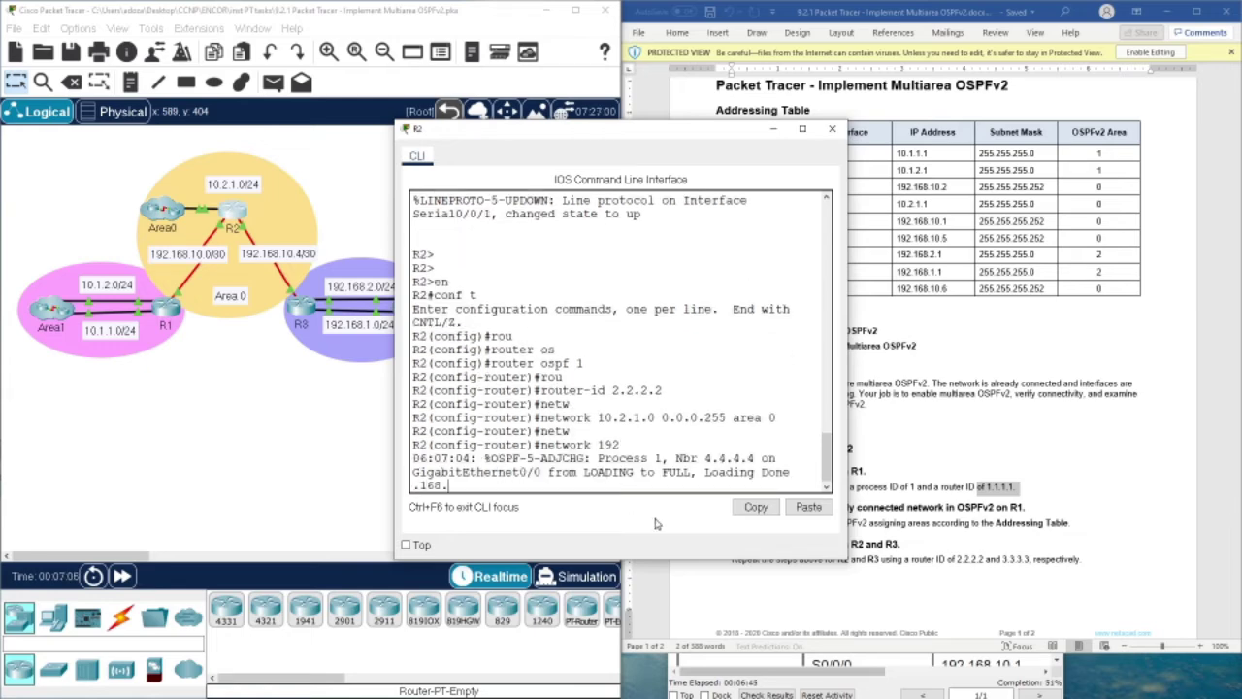
pyautogui.write(' ar')
pyautogui.press('Tab')
pyautogui.write('0')
pyautogui.press('Return')
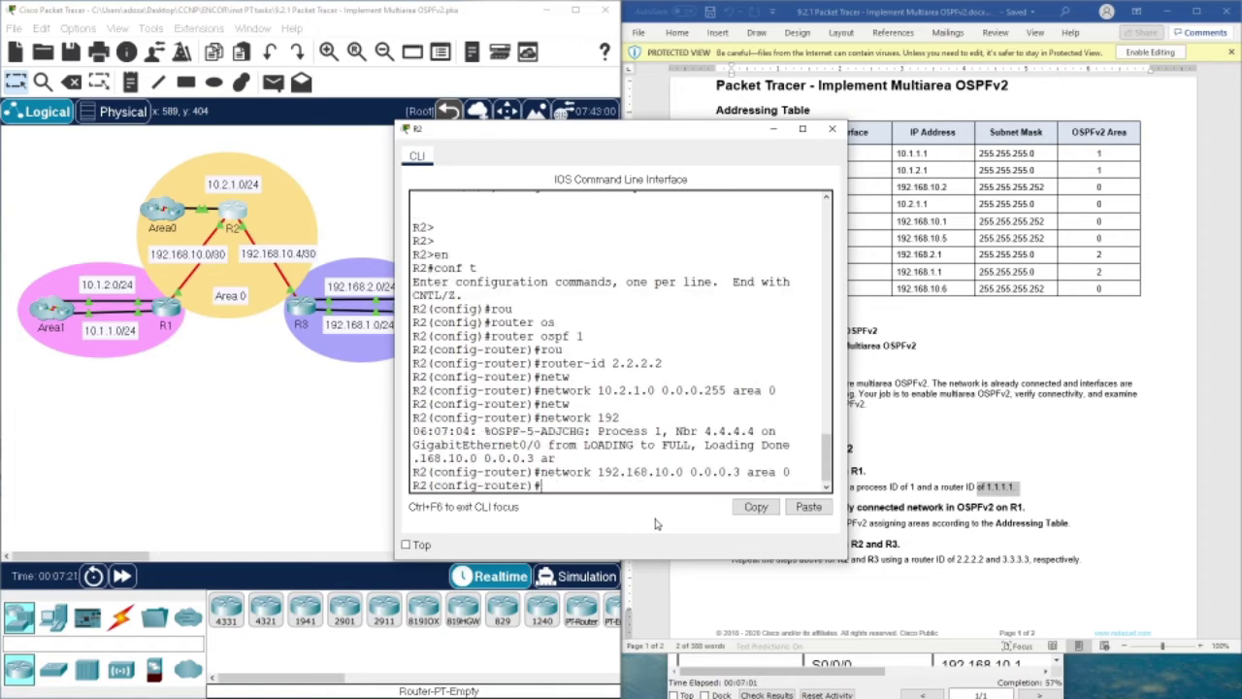
# Step: Advertise R2's serial network toward R3, 192.168.10.4 with wildcard mask 0.0.0.3, in OSPF area 0, and close R2's console
pyautogui.write('netw')
pyautogui.press('Tab')
pyautogui.write('192.168.10.4 0.0.0.3 are')
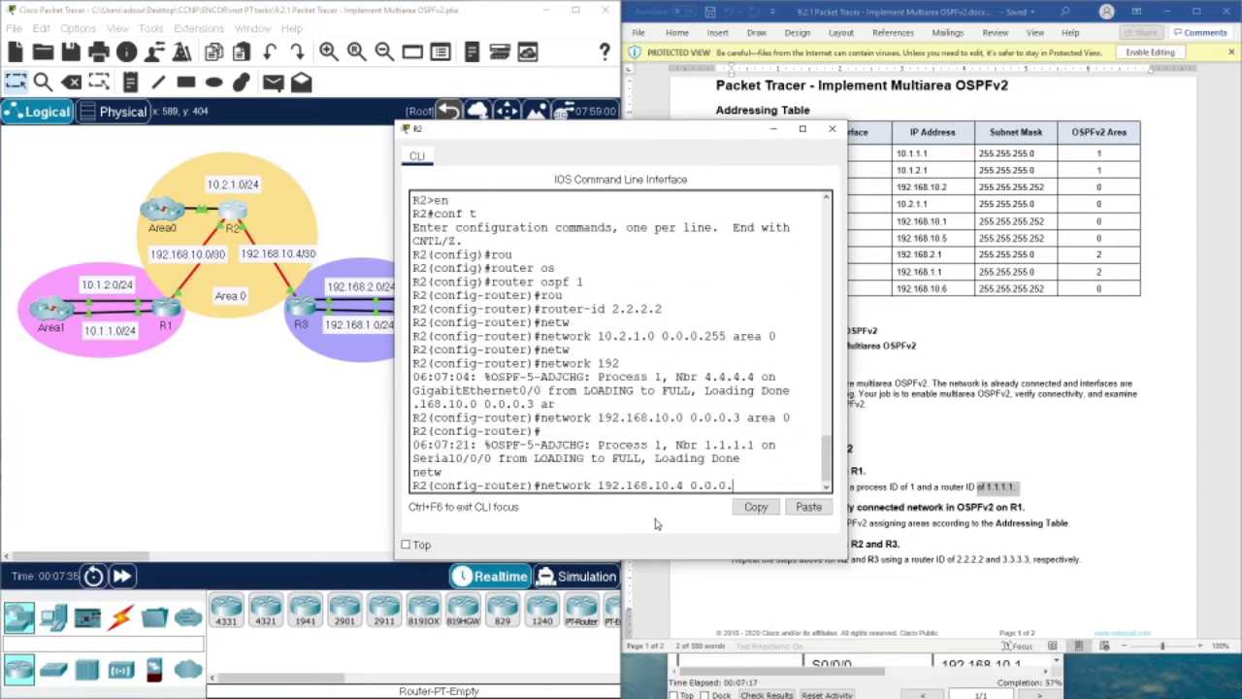
pyautogui.press('Tab')
pyautogui.write('0')
pyautogui.press('Return')
pyautogui.press('Return')
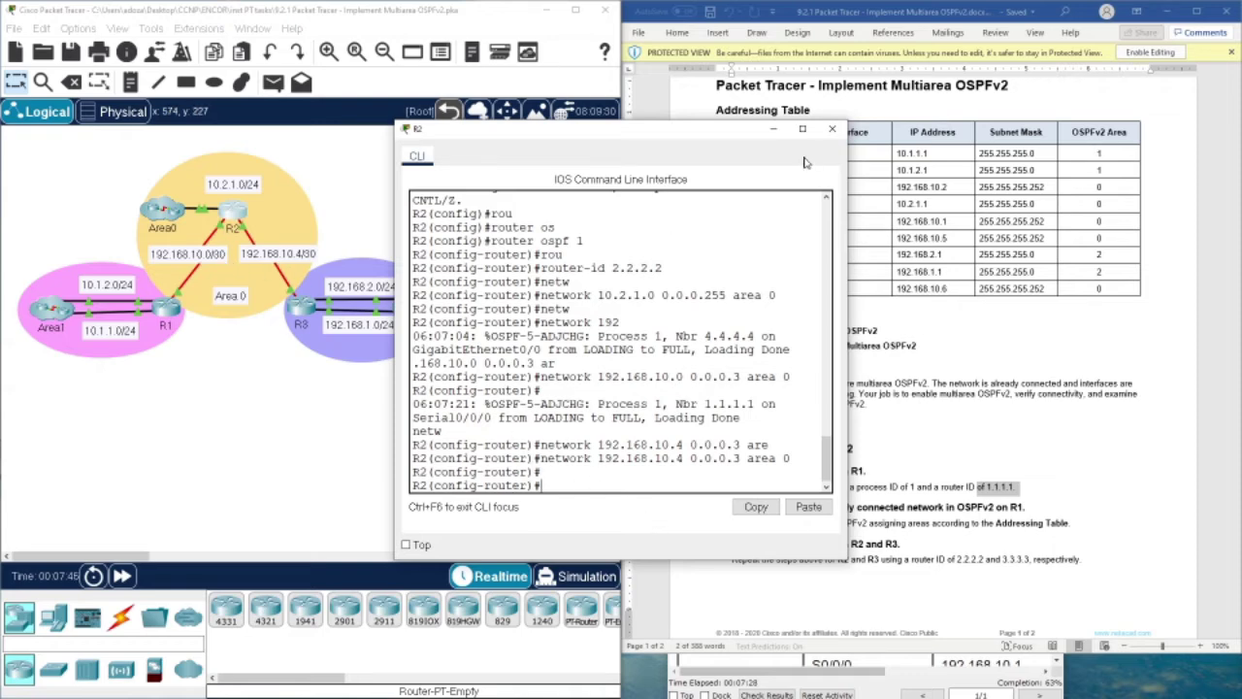
pyautogui.click(834, 130)
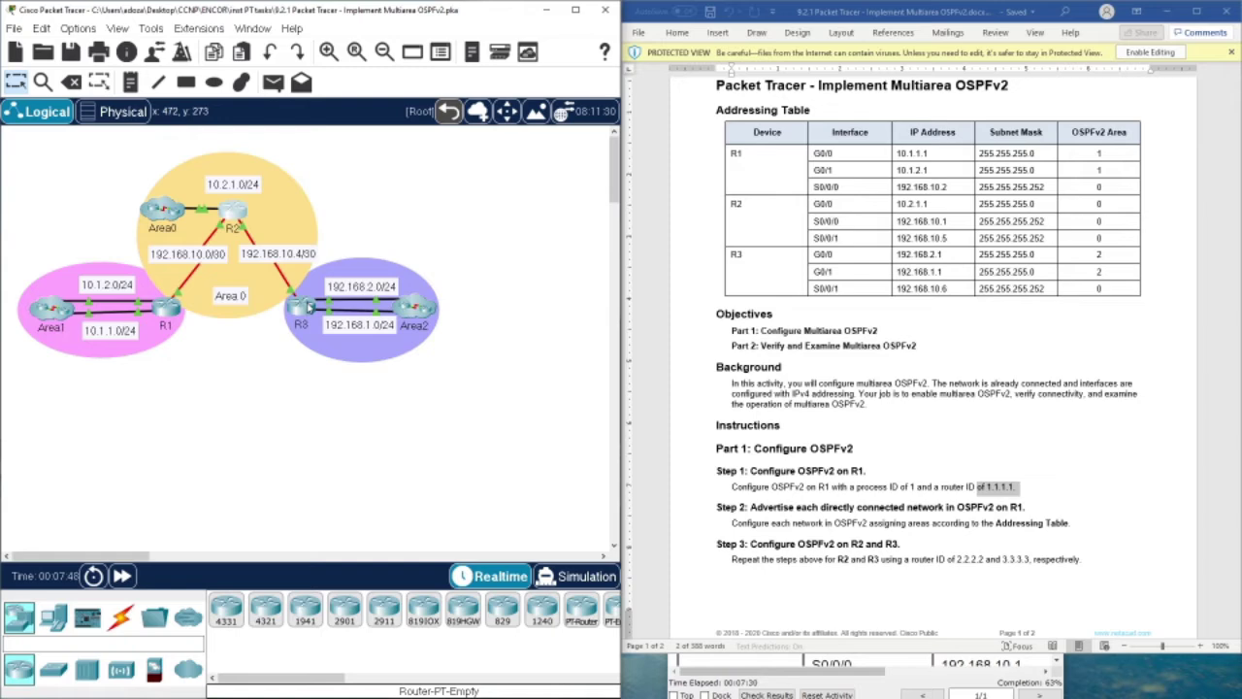
# Step: Open R3's command line and enter global configuration mode
pyautogui.click(306, 307)
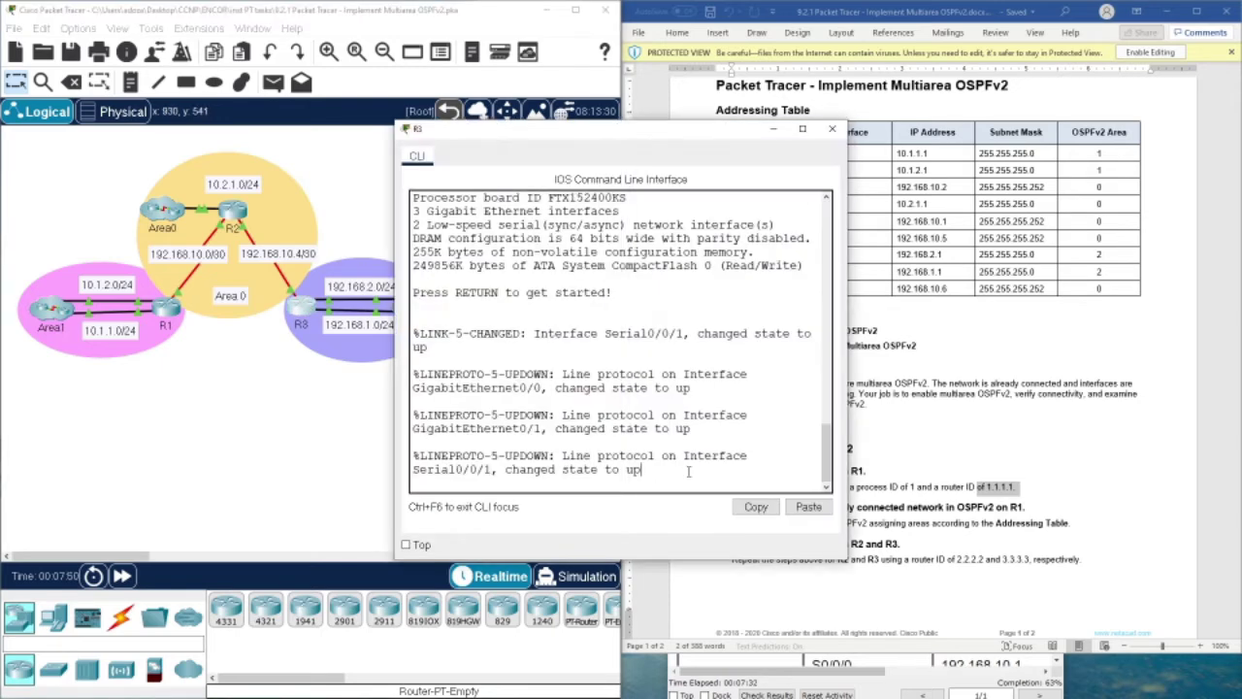
pyautogui.press('Return')
pyautogui.press('Return')
pyautogui.write('en')
pyautogui.press('Return')
pyautogui.write('conft')
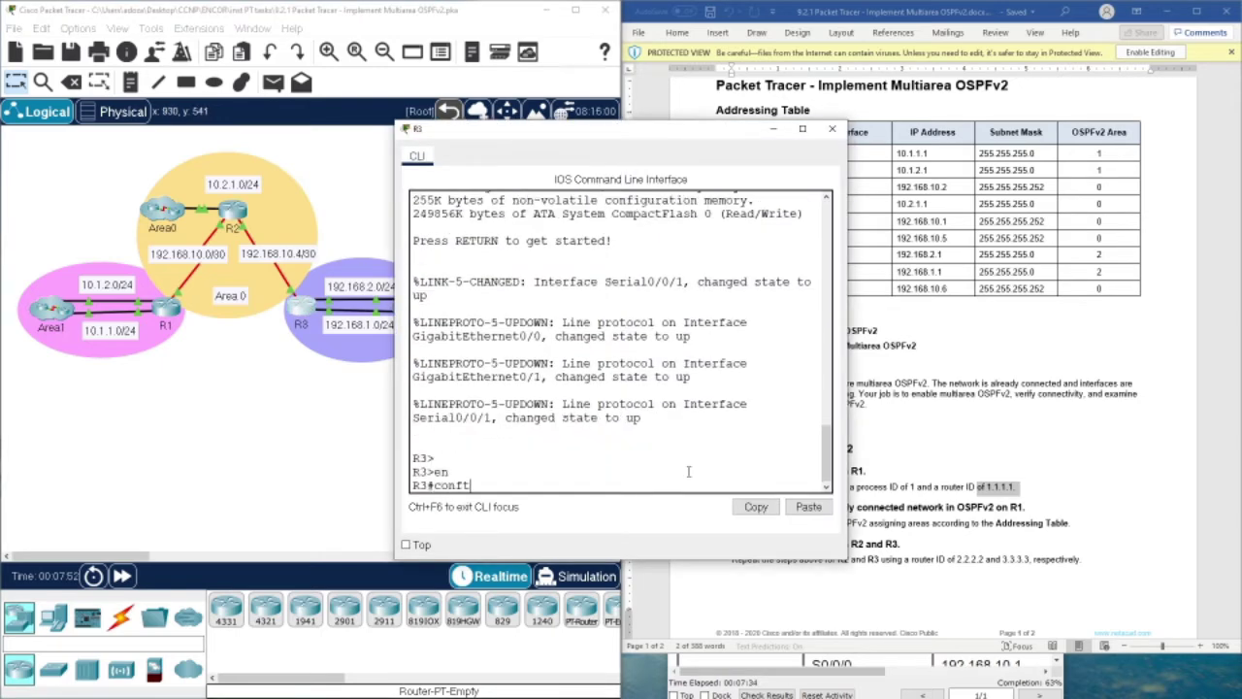
pyautogui.press('Return')
# Step: Start OSPF process 1 on R3 and set its router ID to 3.3.3.3
pyautogui.write('r')
pyautogui.press('Tab')
pyautogui.write('o')
pyautogui.press('Tab')
pyautogui.write('uter os')
pyautogui.press('Tab')
pyautogui.write('pf 1 ')
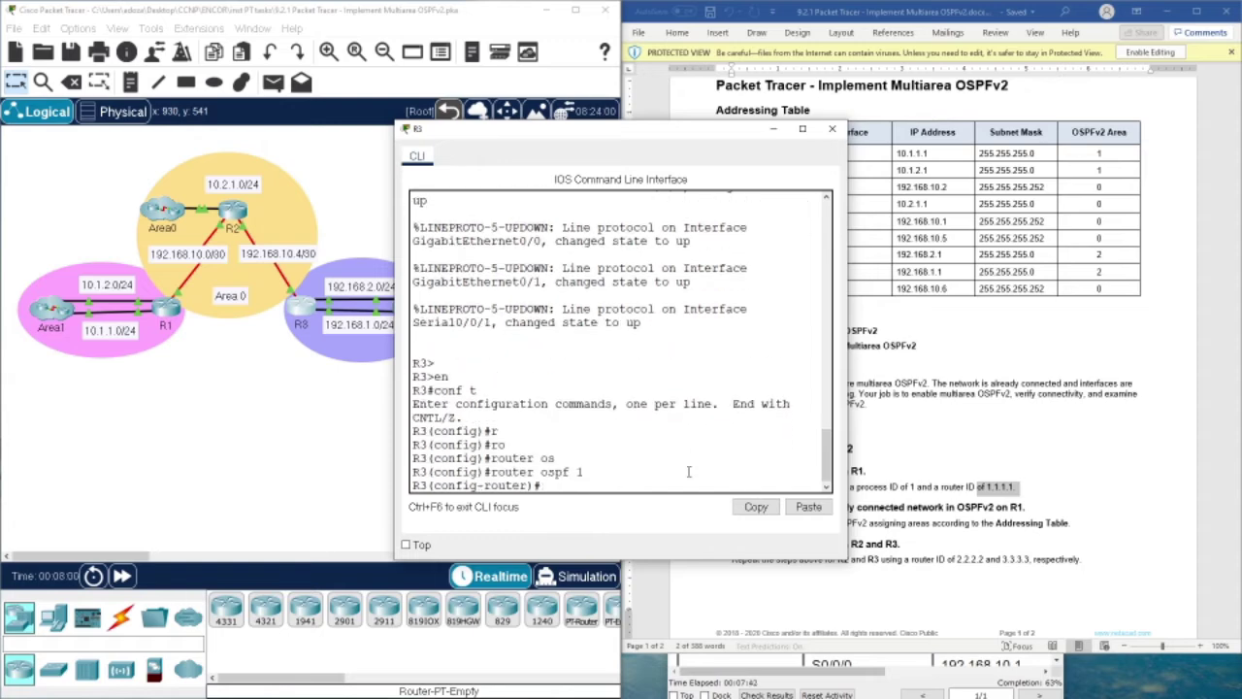
pyautogui.write('rout')
pyautogui.press('Tab')
pyautogui.write('3.3.3.3')
pyautogui.press('Return')
# Step: Advertise R3's network 192.168.2.0 with wildcard mask 0.0.0.255 in OSPF area 2, moving the console window off the topology
pyautogui.write('netw')
pyautogui.press('Tab')
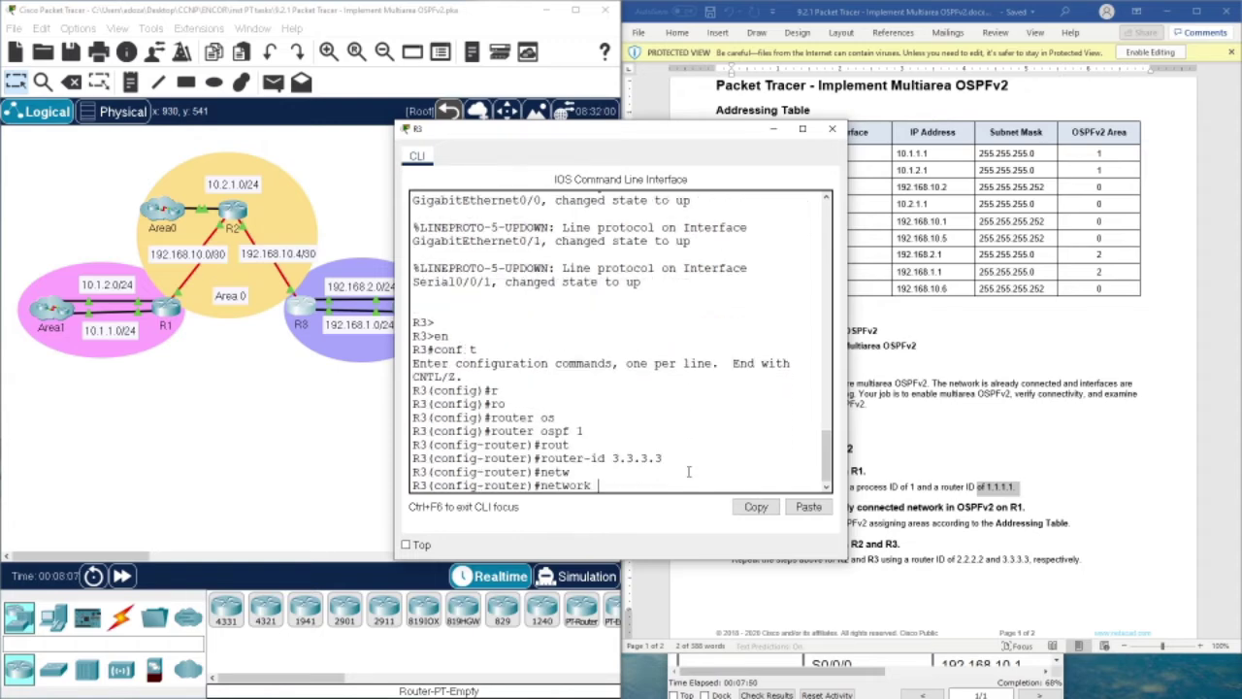
pyautogui.write('192')
pyautogui.moveTo(543, 133); pyautogui.dragTo(741, 126)
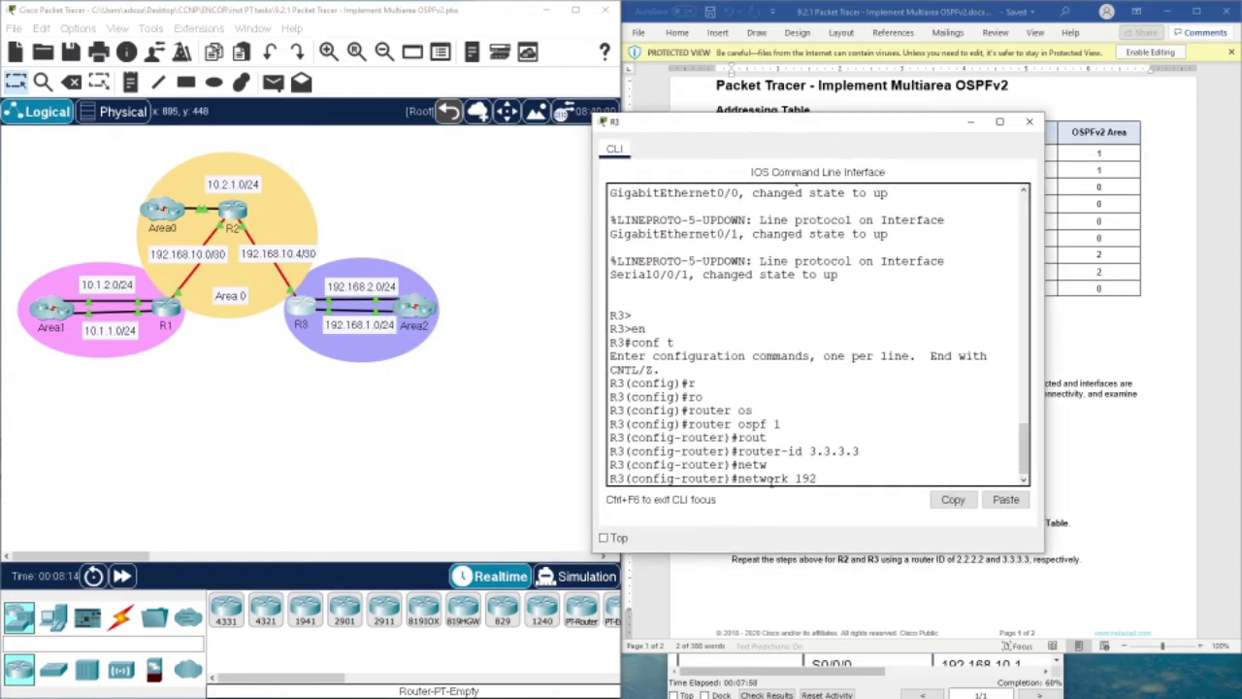
pyautogui.write('.168.2.0 0.0.0.255 area 2')
pyautogui.press('Return')
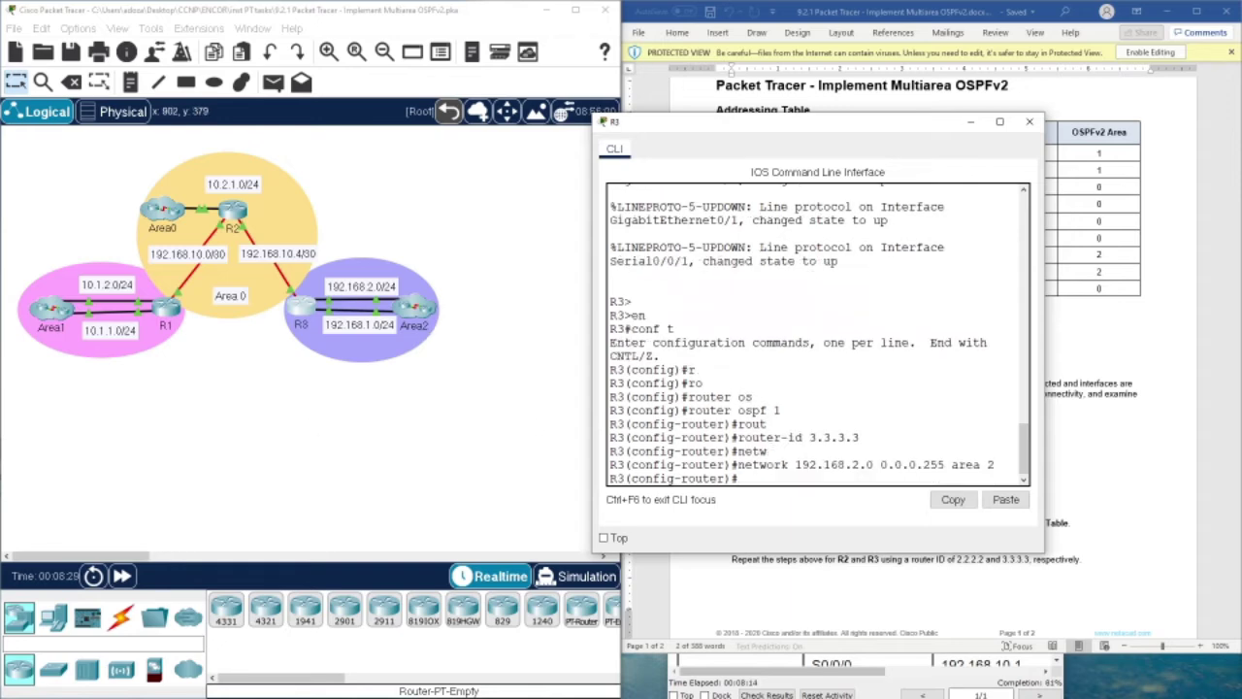
# Step: Advertise R3's network 192.168.1.0 with wildcard mask 0.0.0.255 in OSPF area 2
pyautogui.write('net')
pyautogui.press('Tab')
pyautogui.write('192.1')
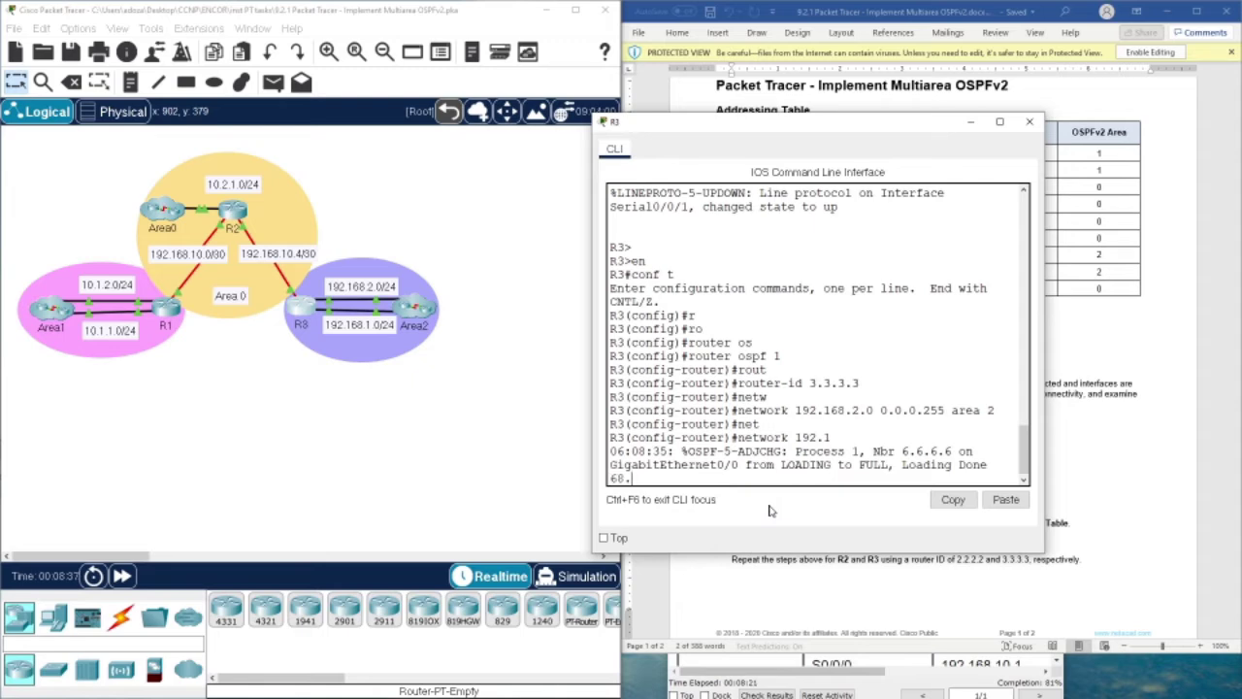
pyautogui.write('68.1.0 0.0.0.255 area 2')
pyautogui.press('Return')
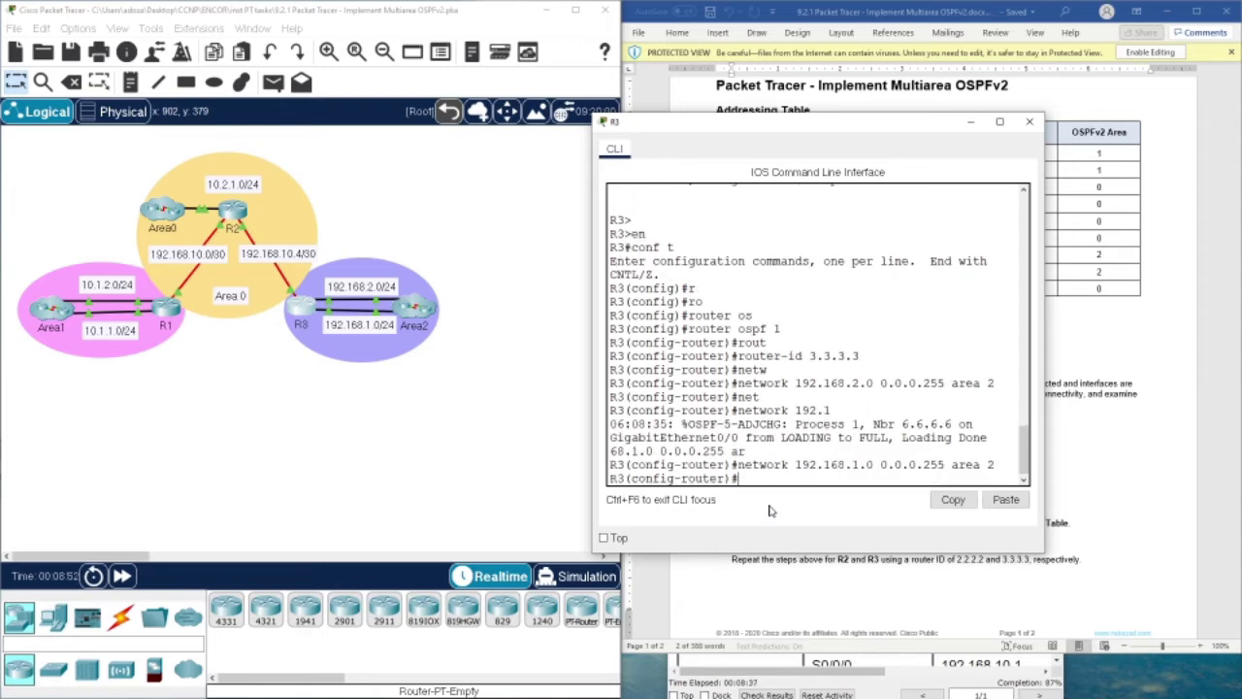
# Step: Advertise R3's serial network 192.168.10.4 with wildcard mask 0.0.0.3 in OSPF area 0, and close R3's console
pyautogui.write('net')
pyautogui.press('Tab')
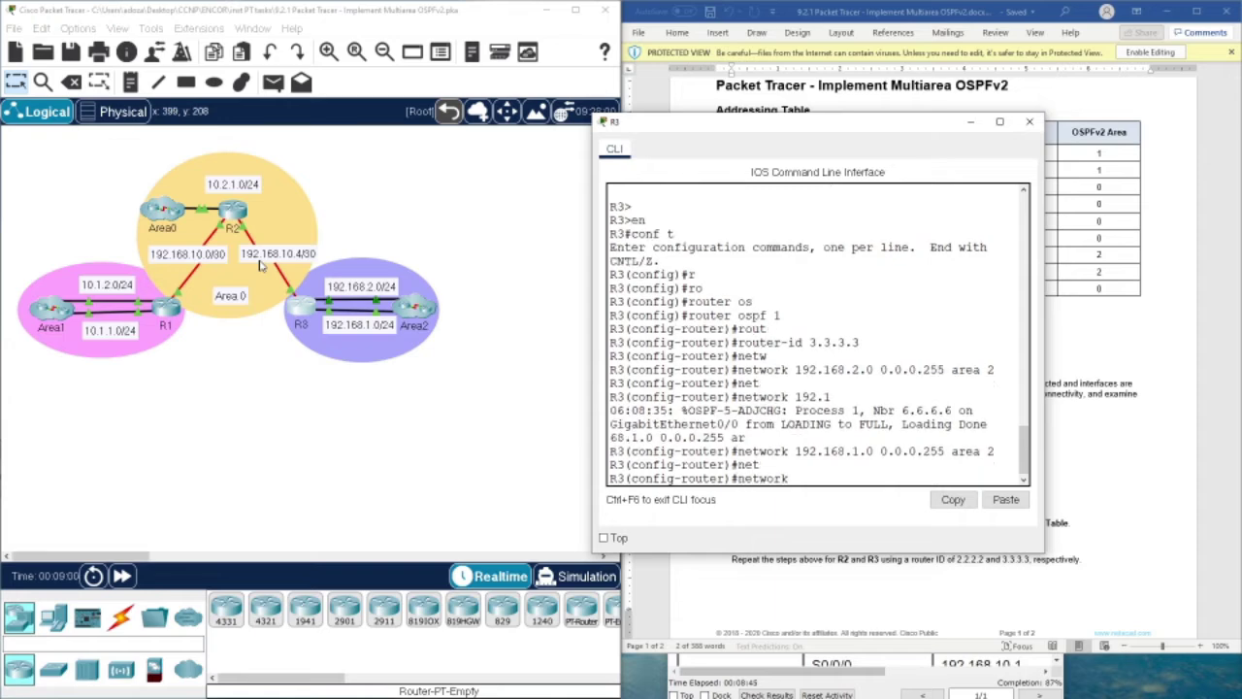
pyautogui.write('192.168.1')
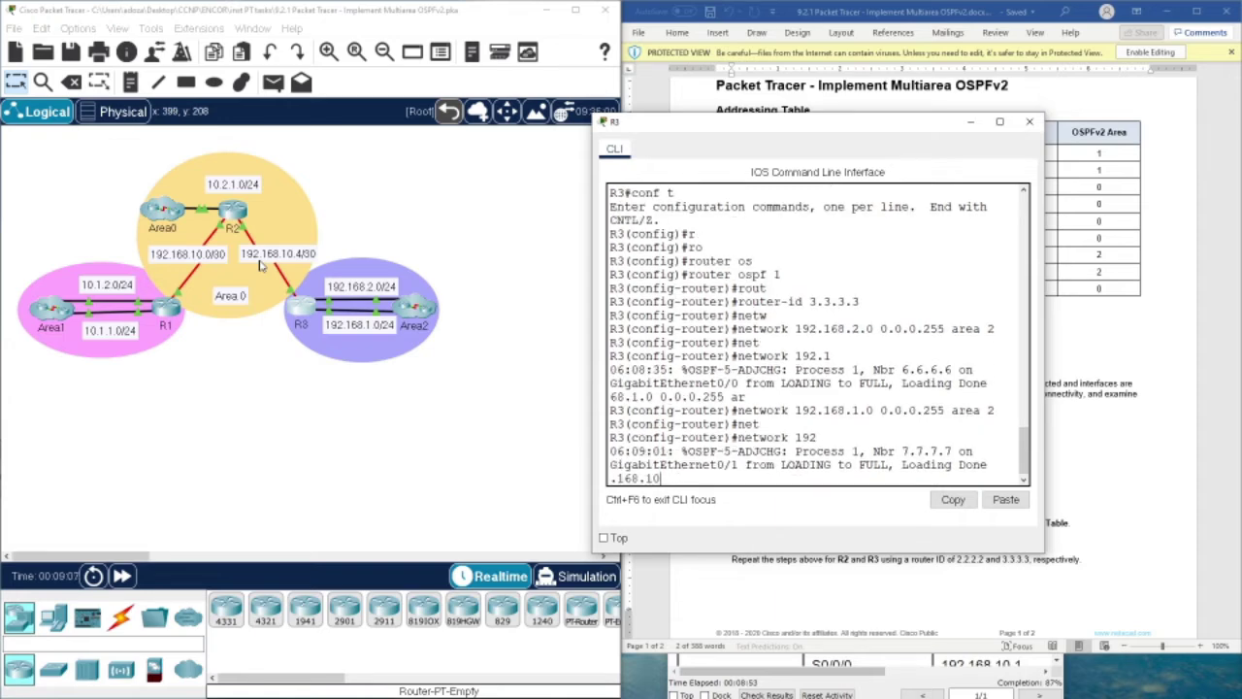
pyautogui.write('0.4 0.0.0.3 area 0')
pyautogui.press('Return')
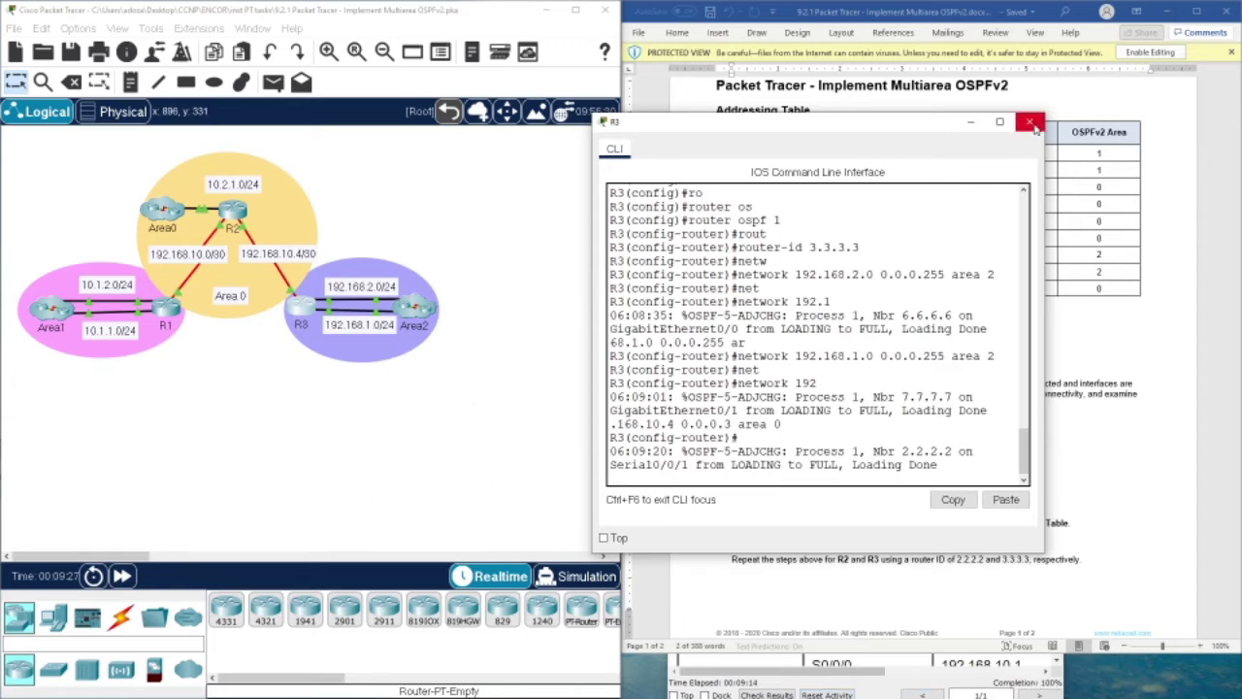
pyautogui.click(1031, 123)
# Step: Copy the first ping target, 192.168.1.2, from Part 2, Step 1 of the lab document
pyautogui.scroll(-8, 854, 405)
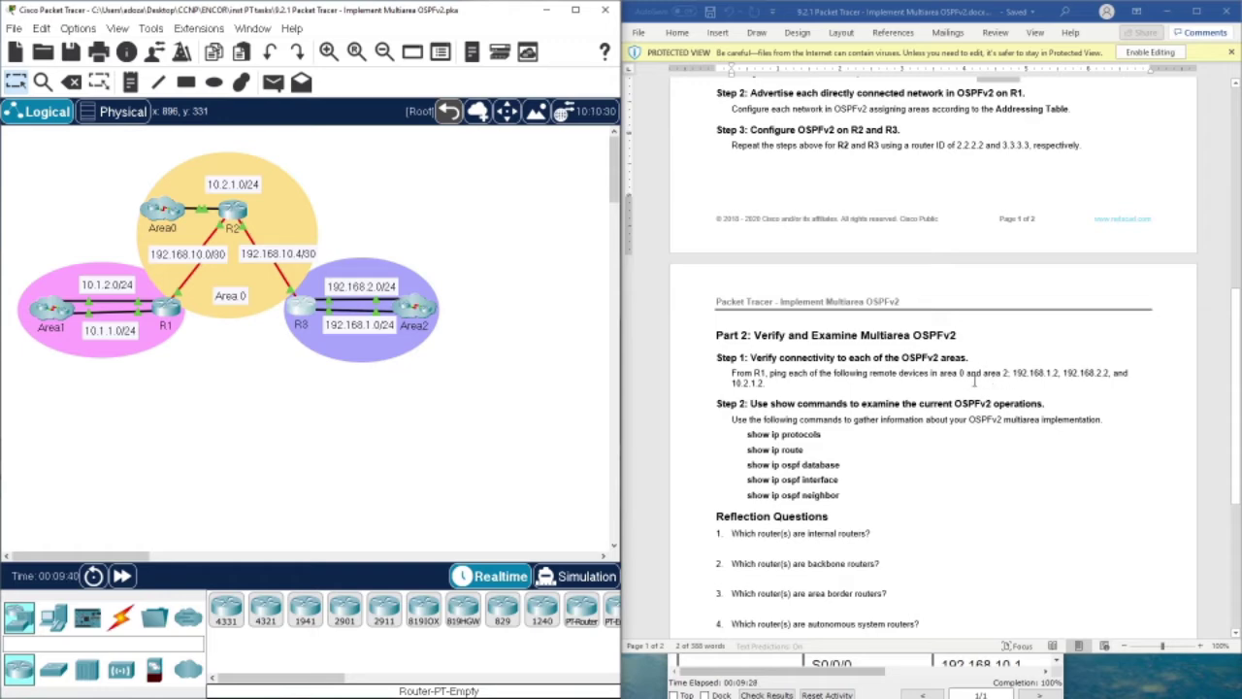
pyautogui.moveTo(1013, 373); pyautogui.dragTo(1058, 380)
pyautogui.rightClick(1058, 380)
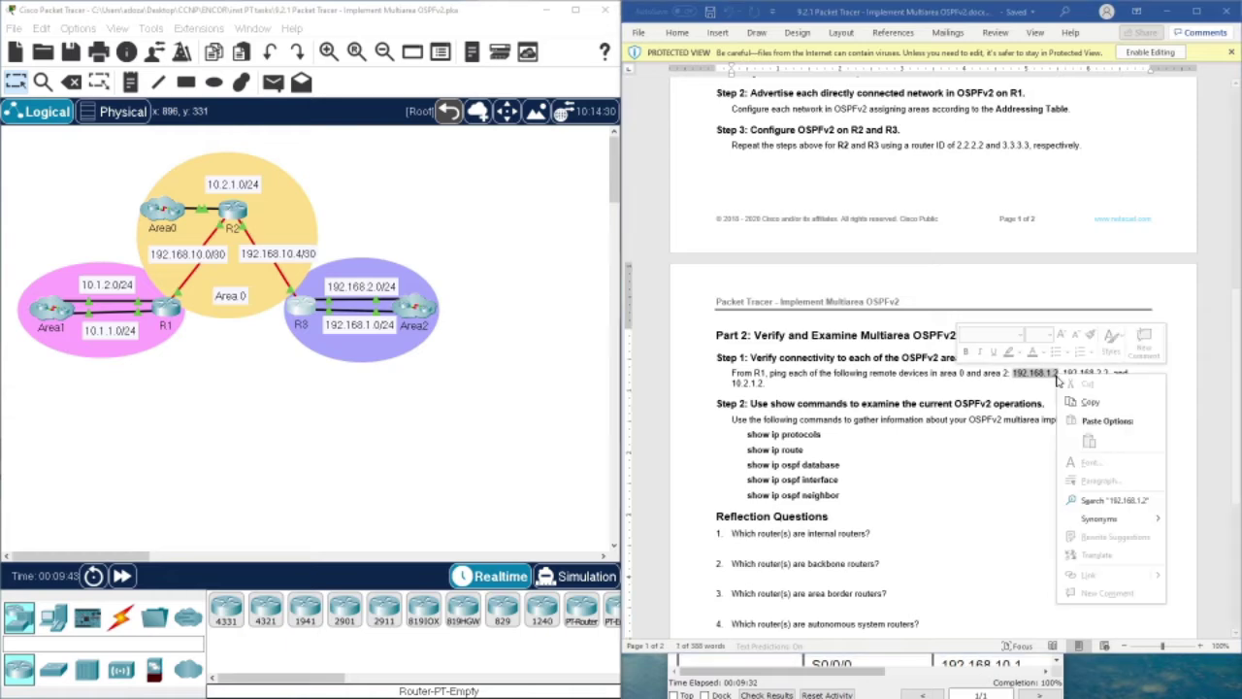
pyautogui.click(1081, 398)
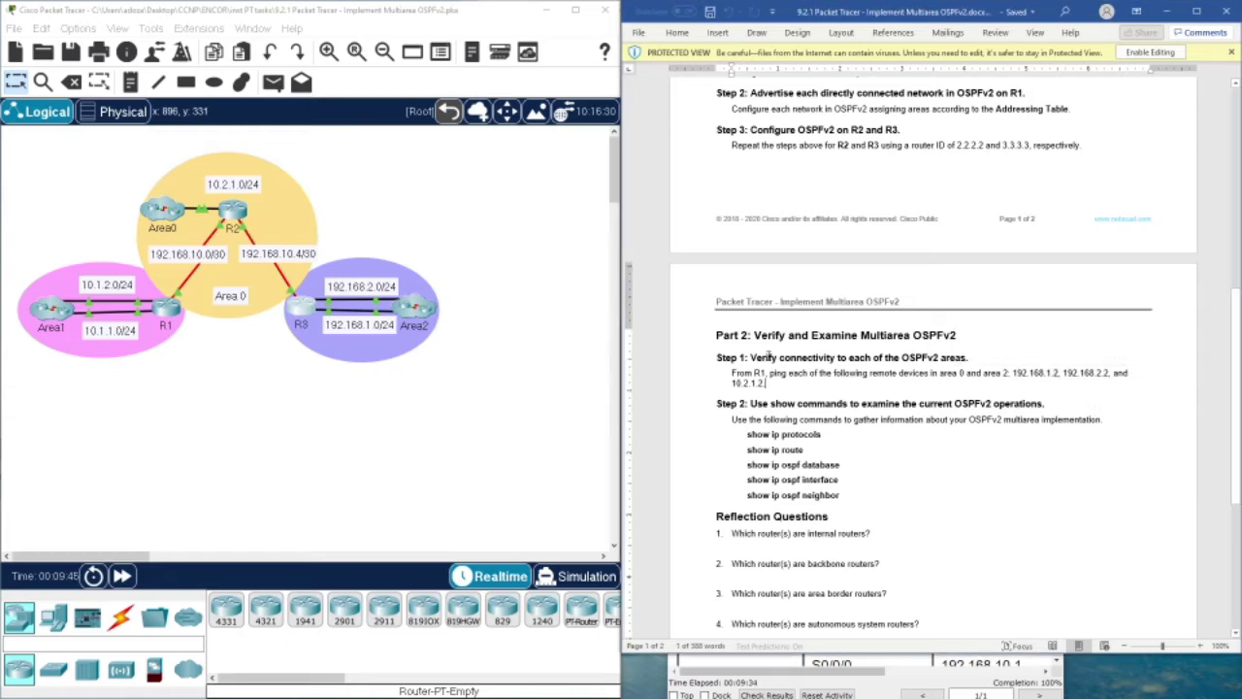
# Step: Open R1's console and leave router and global configuration modes to return to privileged EXEC mode
pyautogui.click(171, 313)
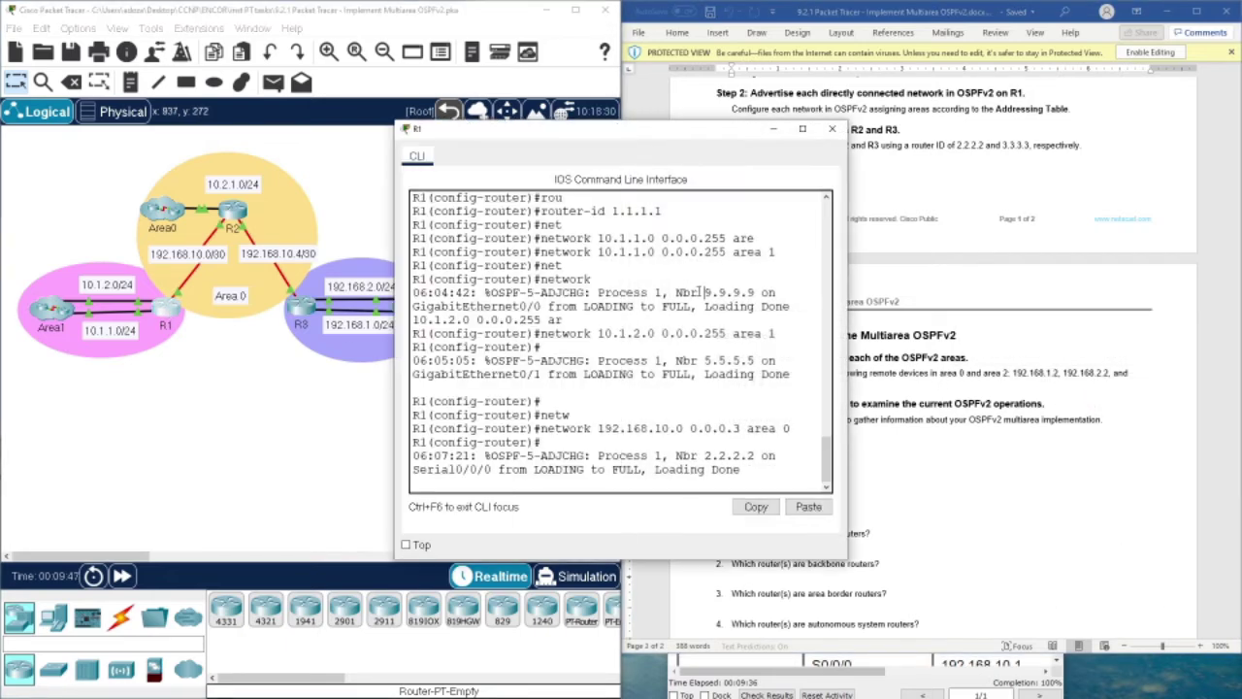
pyautogui.press('Return')
pyautogui.press('Return')
pyautogui.press('Return')
pyautogui.press('Return')
pyautogui.press('Return')
pyautogui.press('Return')
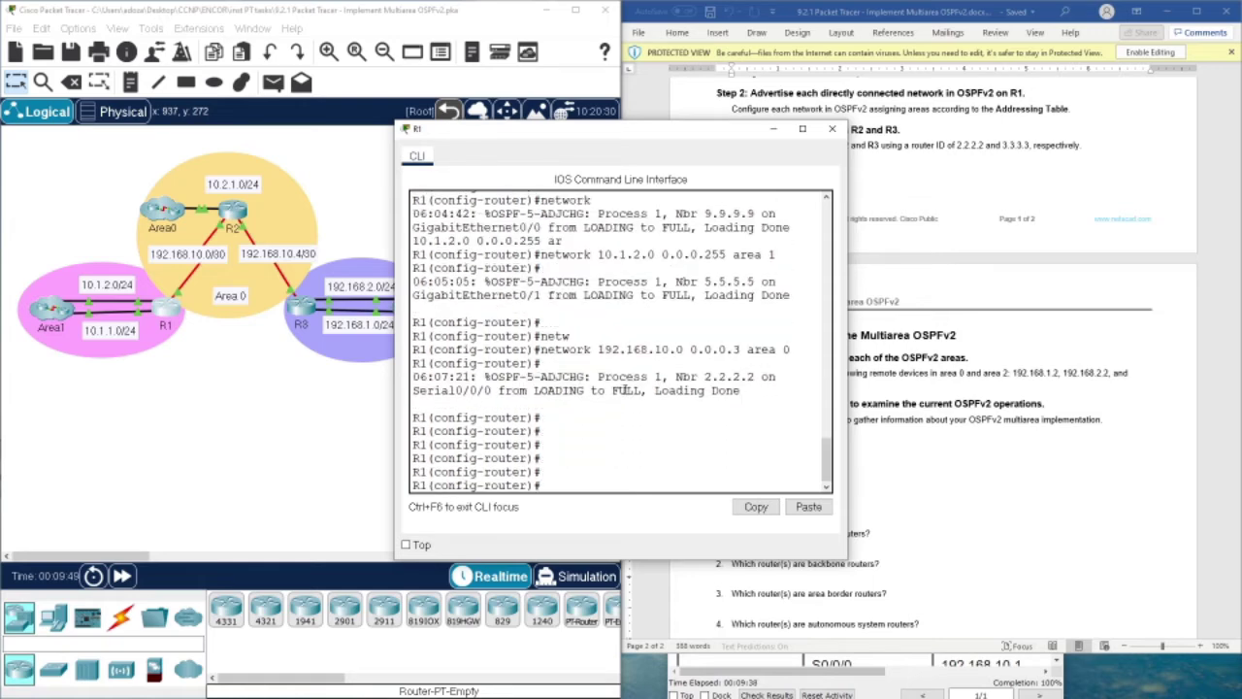
pyautogui.write('exit')
pyautogui.press('Return')
pyautogui.press('Return')
pyautogui.press('Return')
pyautogui.press('Return')
pyautogui.press('Return')
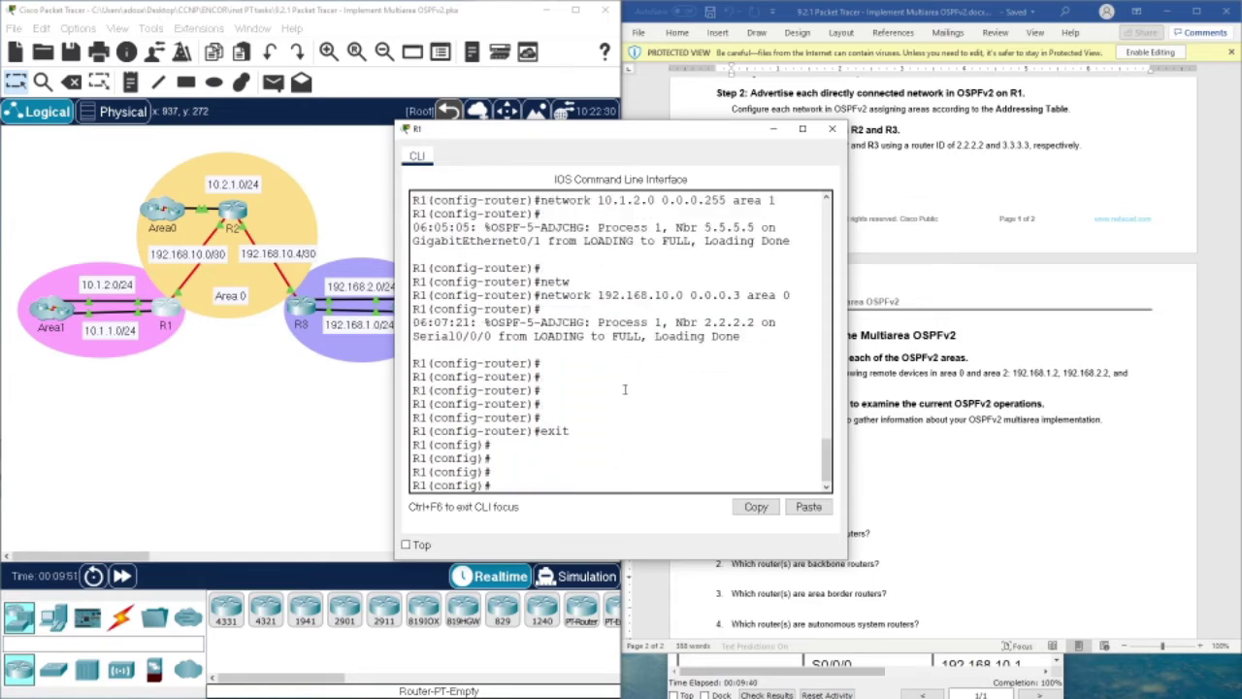
pyautogui.write('end')
pyautogui.press('Return')
pyautogui.press('Return')
pyautogui.press('Return')
pyautogui.press('Return')
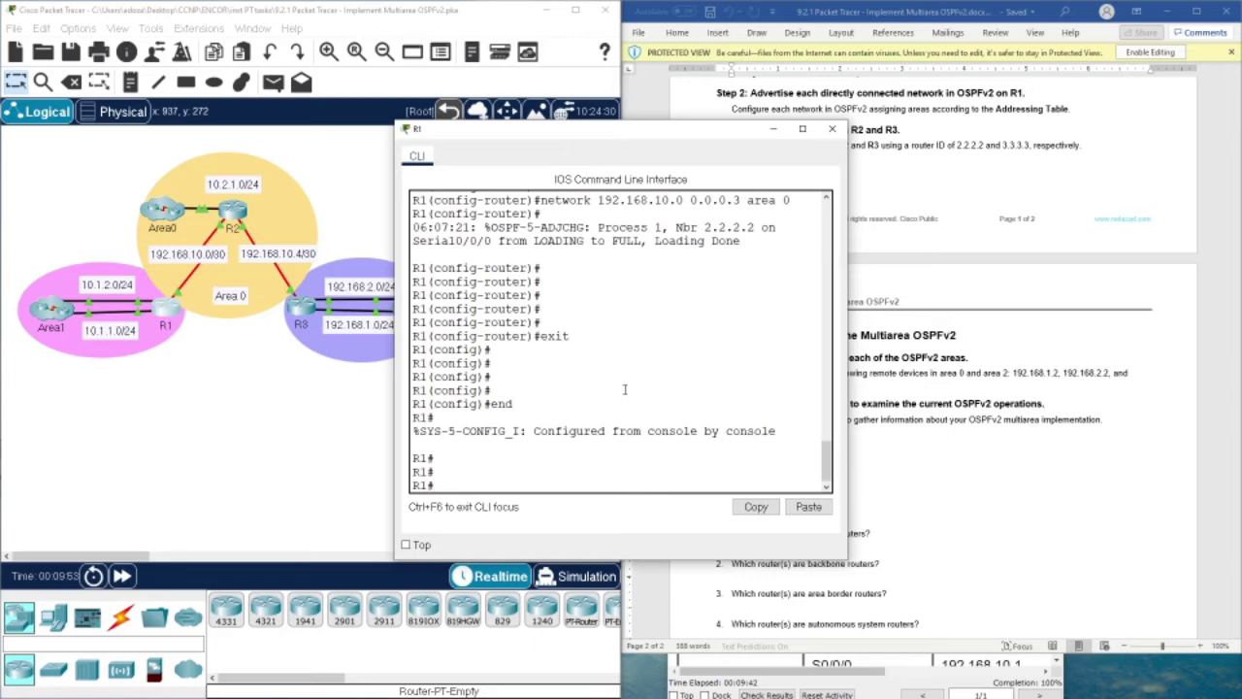
# Step: Ping 192.168.1.2 from R1, move the console clear of the lab document, and highlight the success rate line
pyautogui.write('ping 192.168.1.2')
pyautogui.press('Return')
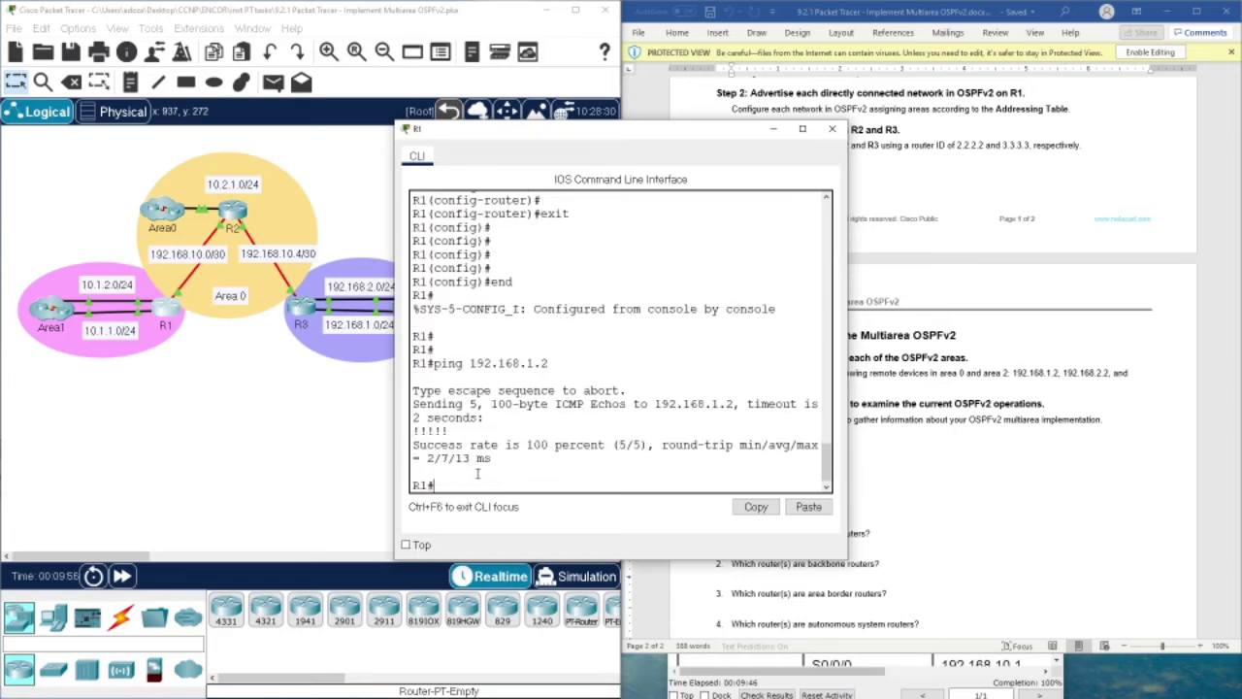
pyautogui.moveTo(599, 139); pyautogui.dragTo(381, 139)
pyautogui.moveTo(194, 443); pyautogui.dragTo(258, 457)
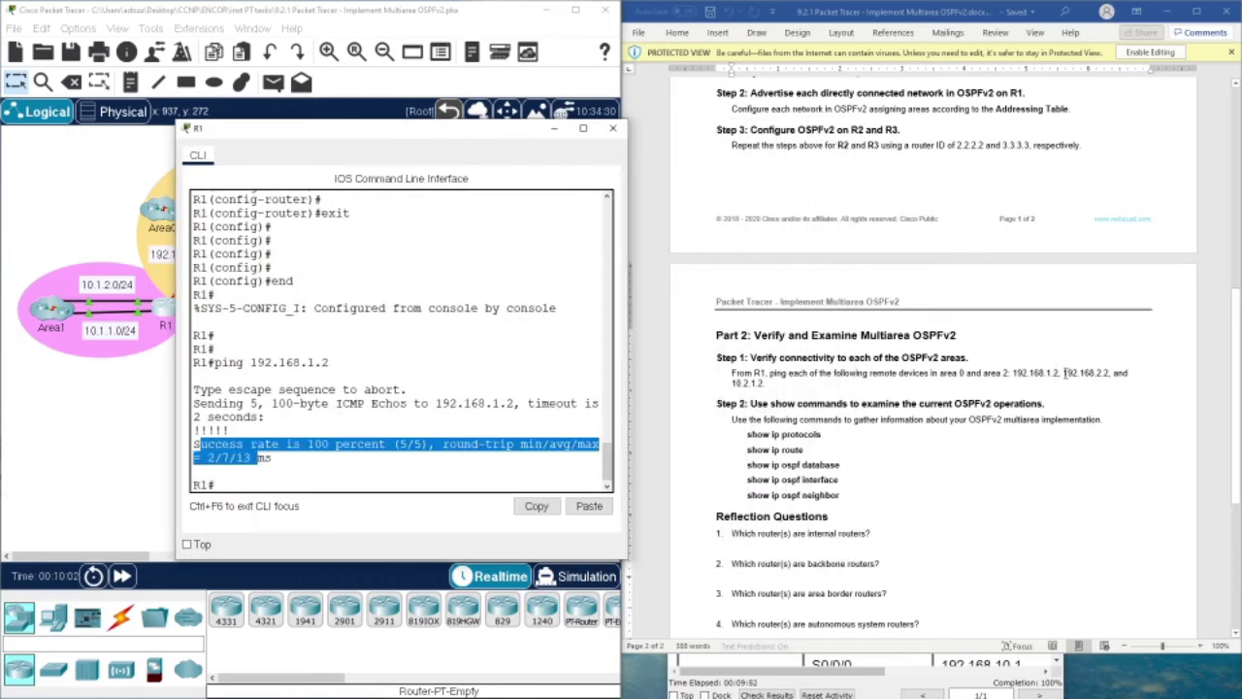
# Step: Copy the second ping target, 192.168.2.2, from the lab document, ping it from R1, and close R1's console
pyautogui.moveTo(1065, 373); pyautogui.dragTo(1105, 378)
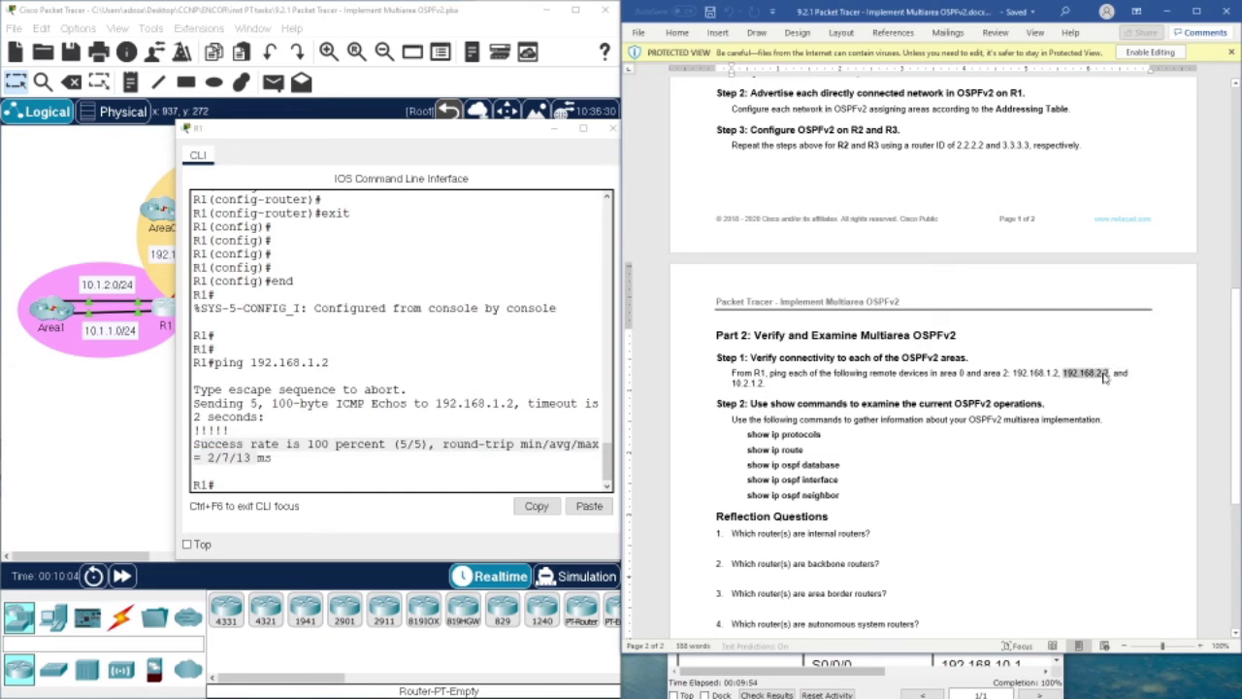
pyautogui.rightClick(1104, 378)
pyautogui.click(1131, 400)
pyautogui.click(403, 477)
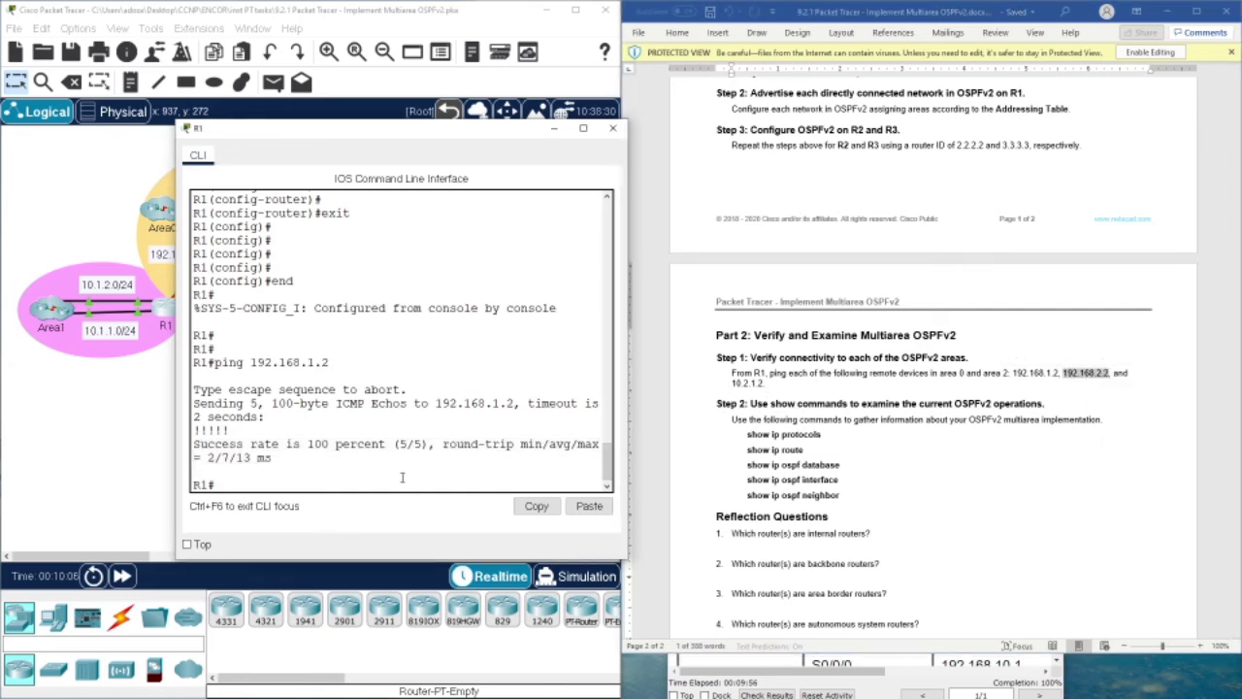
pyautogui.write('ping')
pyautogui.rightClick(402, 478)
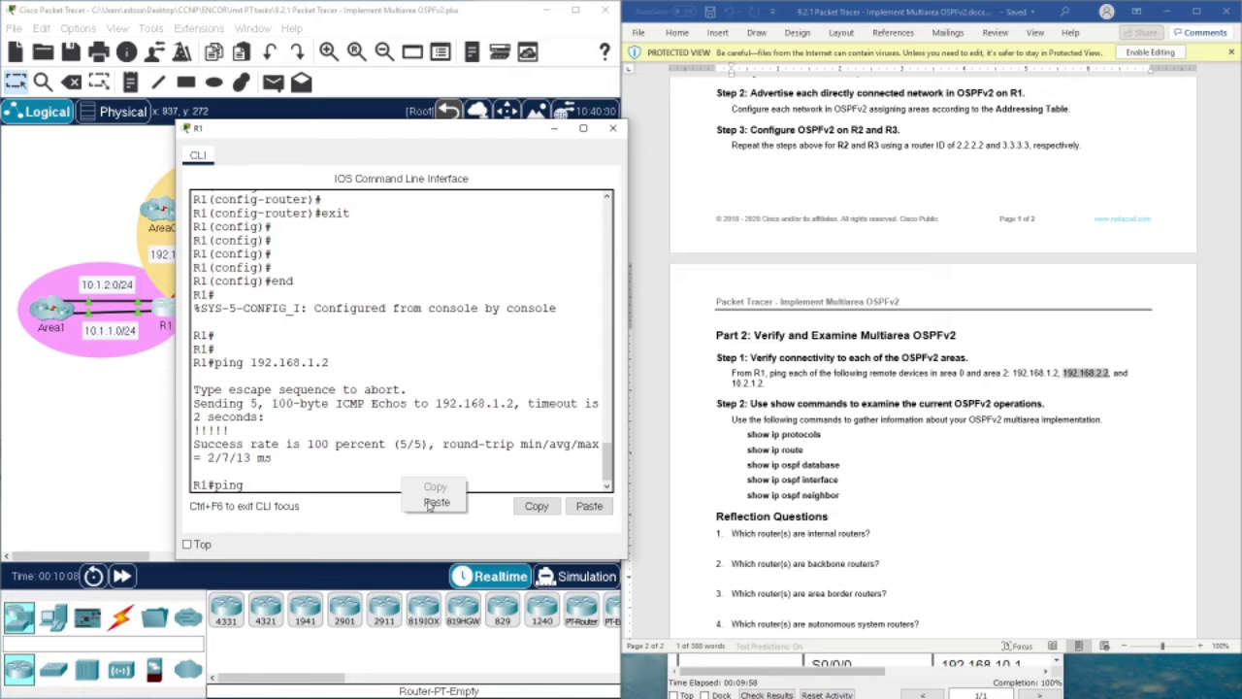
pyautogui.click(434, 501)
pyautogui.press('Return')
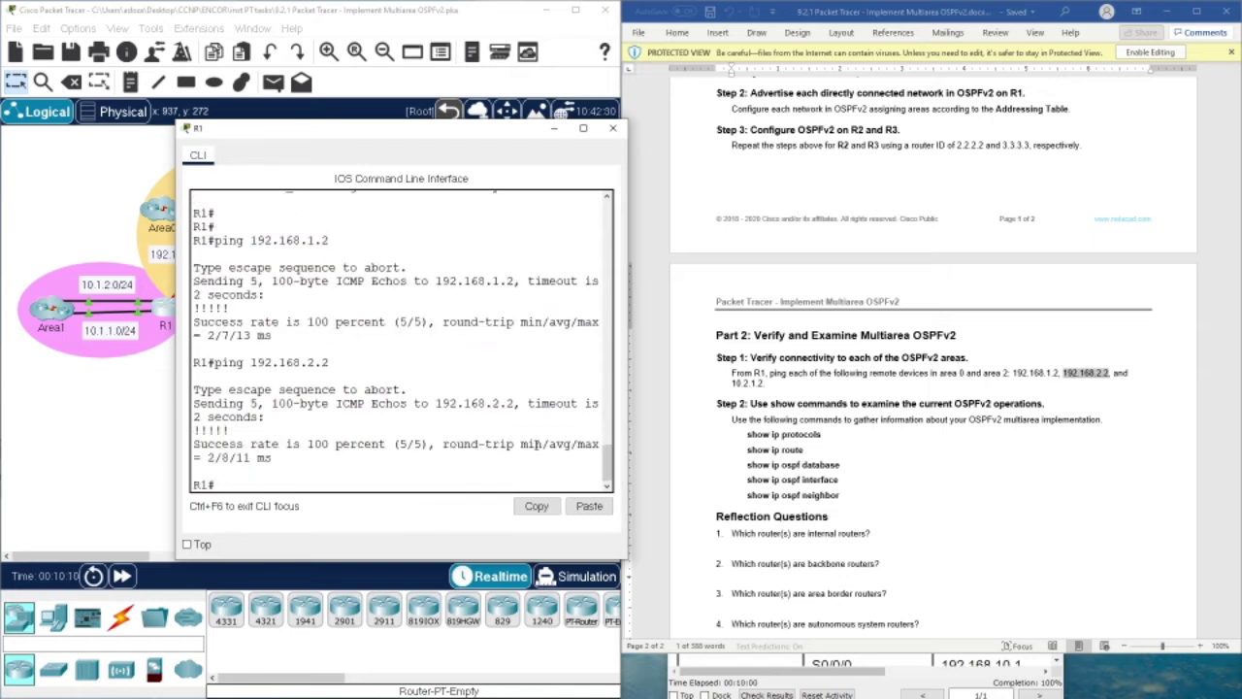
pyautogui.click(613, 130)
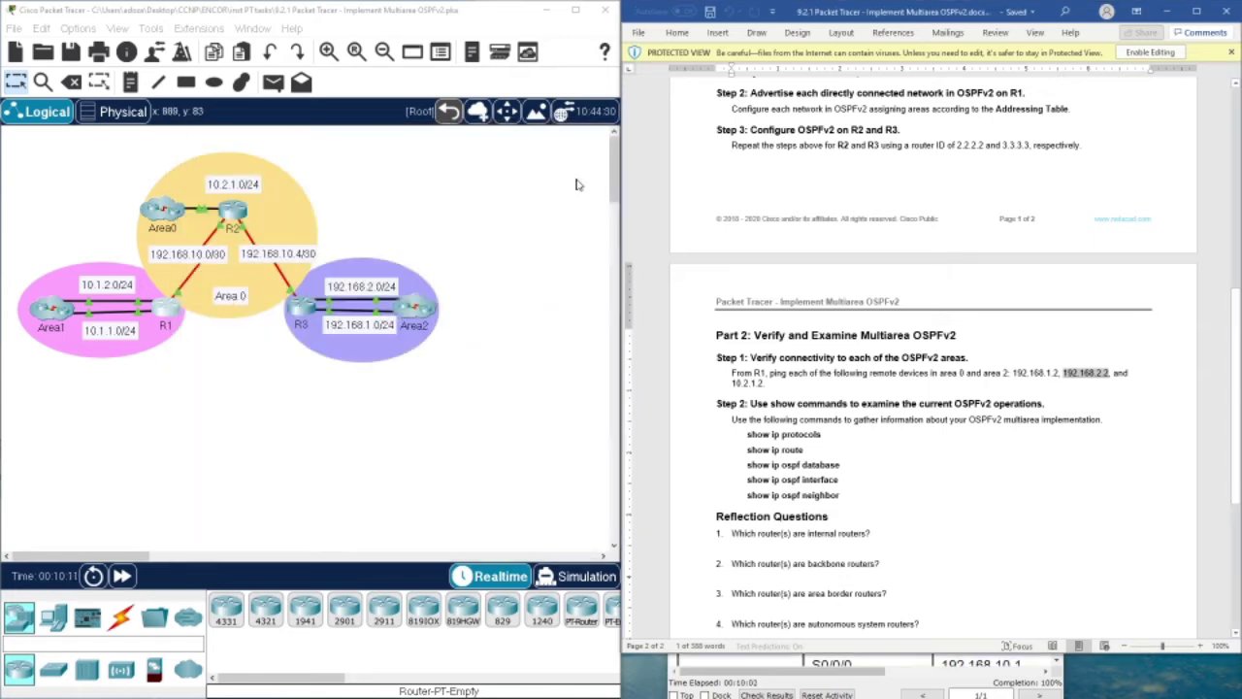
# Step: Copy the show ip protocols command from Part 2, Step 2 of the lab document
pyautogui.scroll(-3, 820, 380)
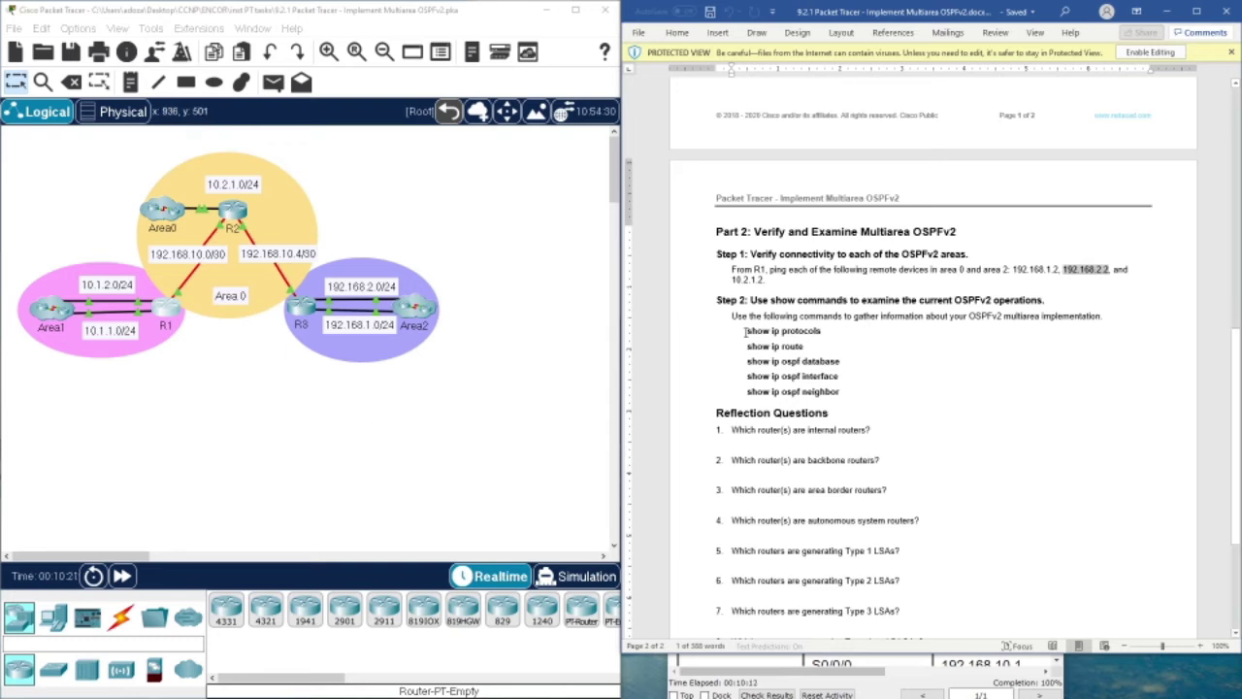
pyautogui.moveTo(747, 331); pyautogui.dragTo(821, 332)
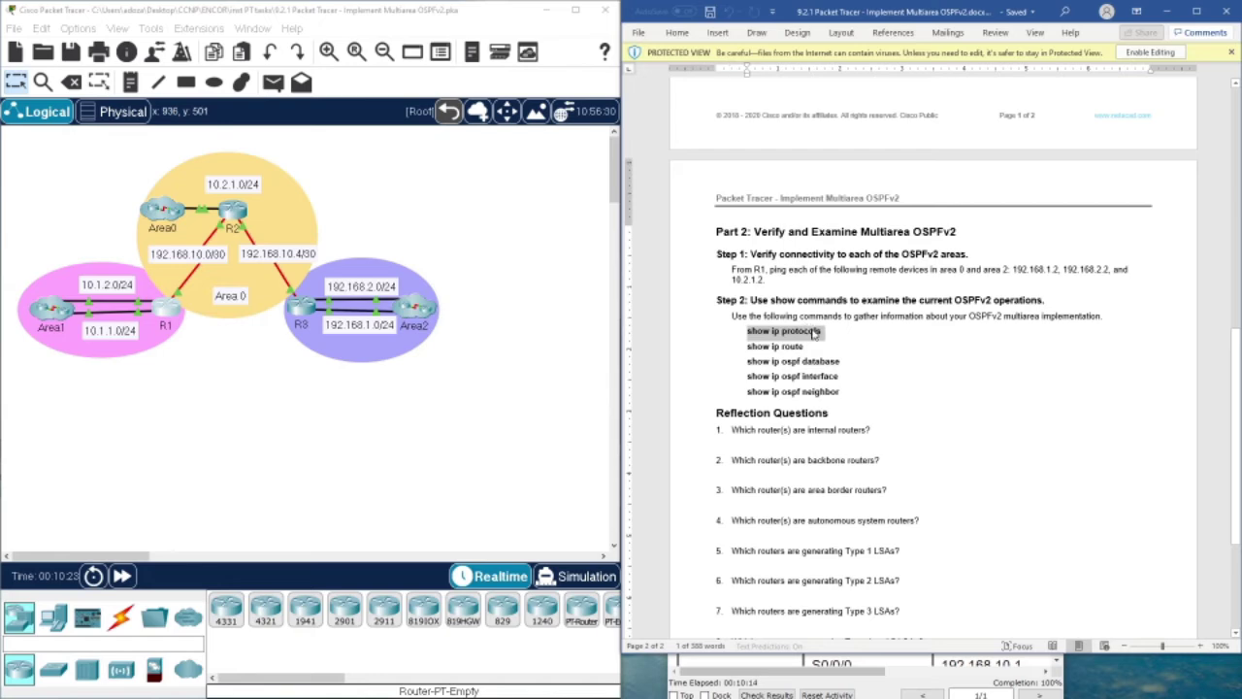
pyautogui.rightClick(816, 333)
pyautogui.click(842, 359)
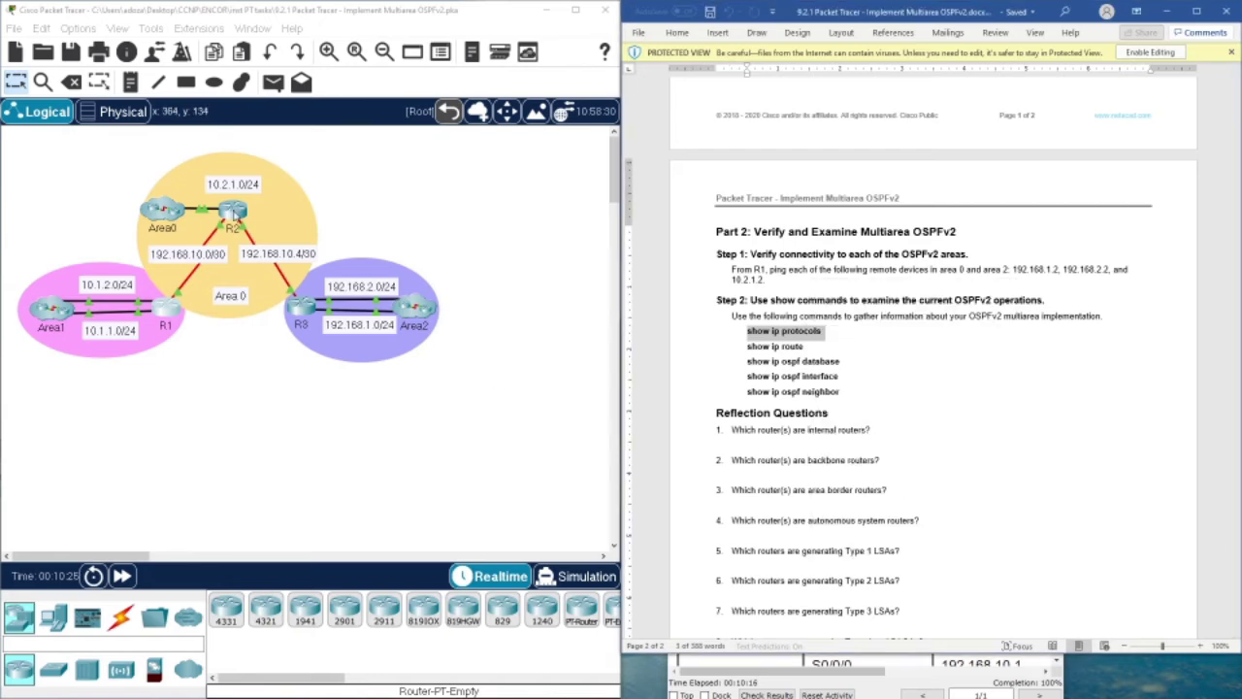
# Step: Open R2's console, move it clear of the command list, and end configuration mode to return to privileged EXEC mode
pyautogui.click(235, 215)
pyautogui.moveTo(541, 129); pyautogui.dragTo(394, 127)
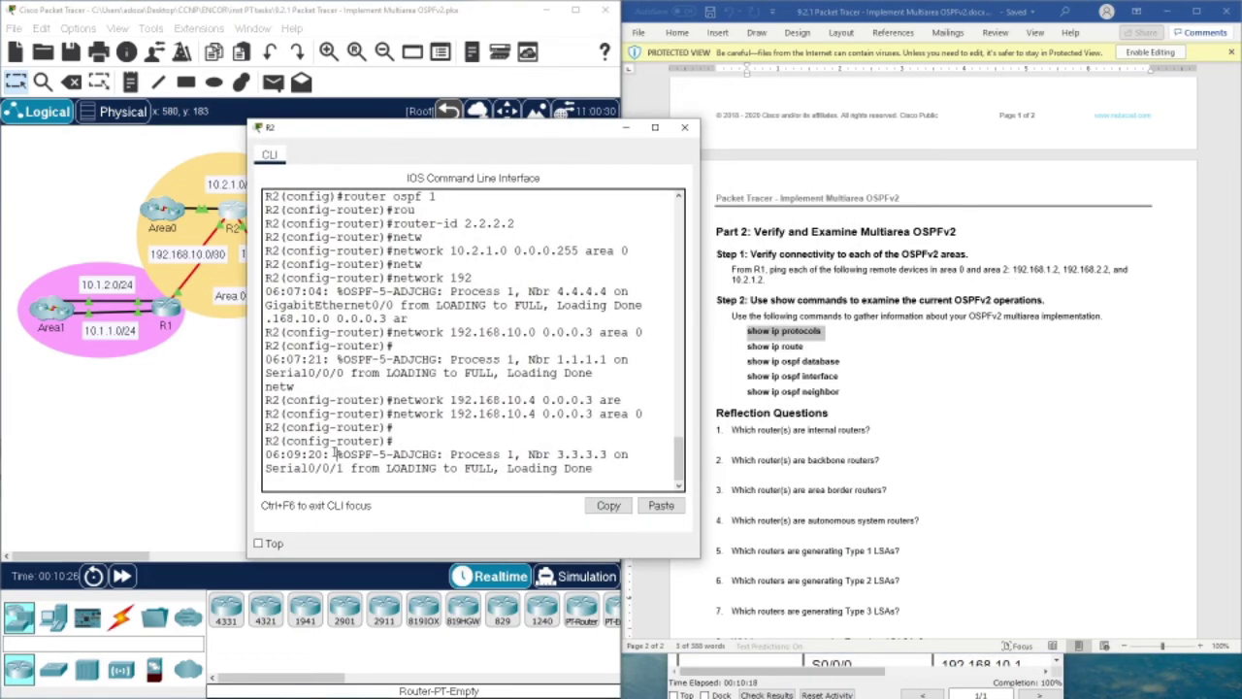
pyautogui.press('Return')
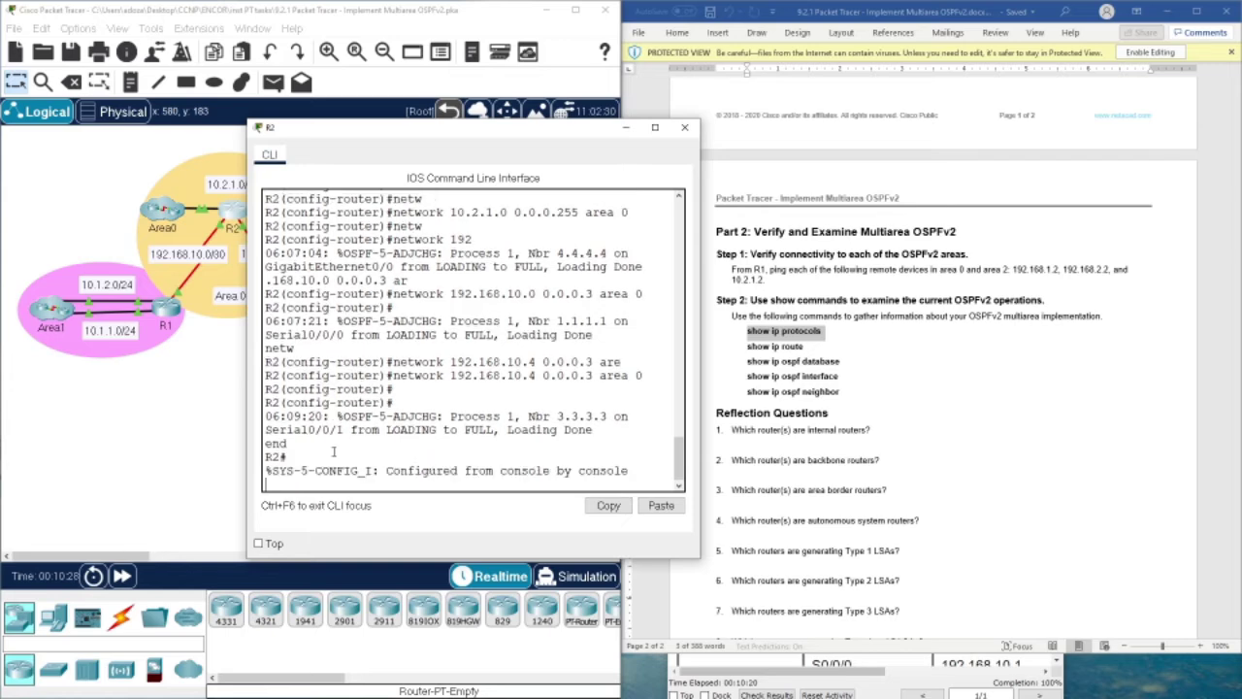
pyautogui.press('Return')
pyautogui.press('Return')
pyautogui.press('Return')
pyautogui.press('Return')
# Step: Run the copied show ip protocols command on R2
pyautogui.rightClick(369, 452)
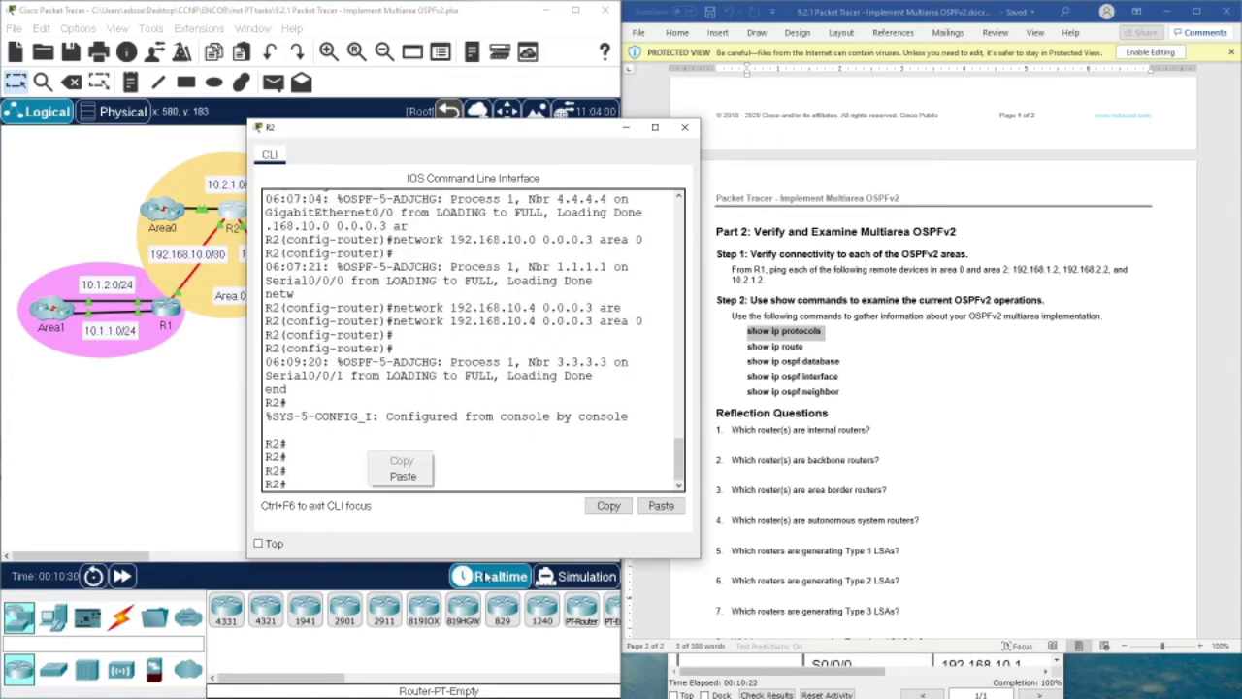
pyautogui.click(402, 477)
pyautogui.press('Return')
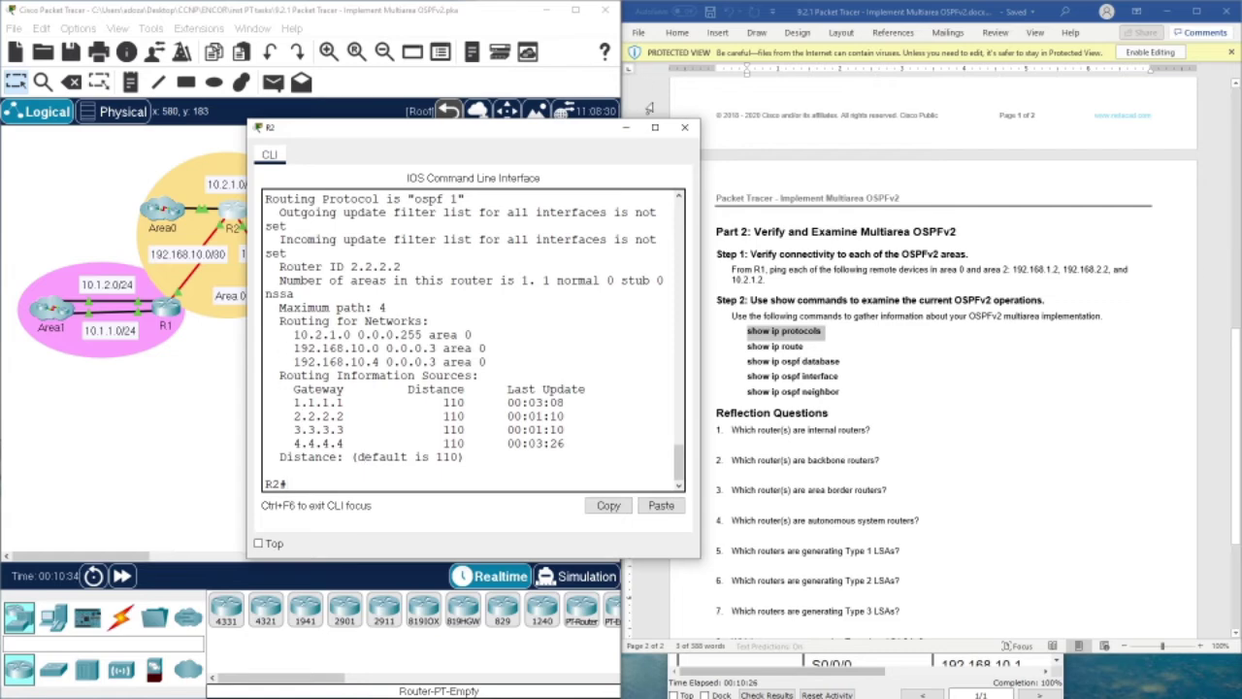
# Step: Enlarge R2's console and examine the routing protocol, router ID, advertised networks and routing information sources in the output
pyautogui.click(655, 128)
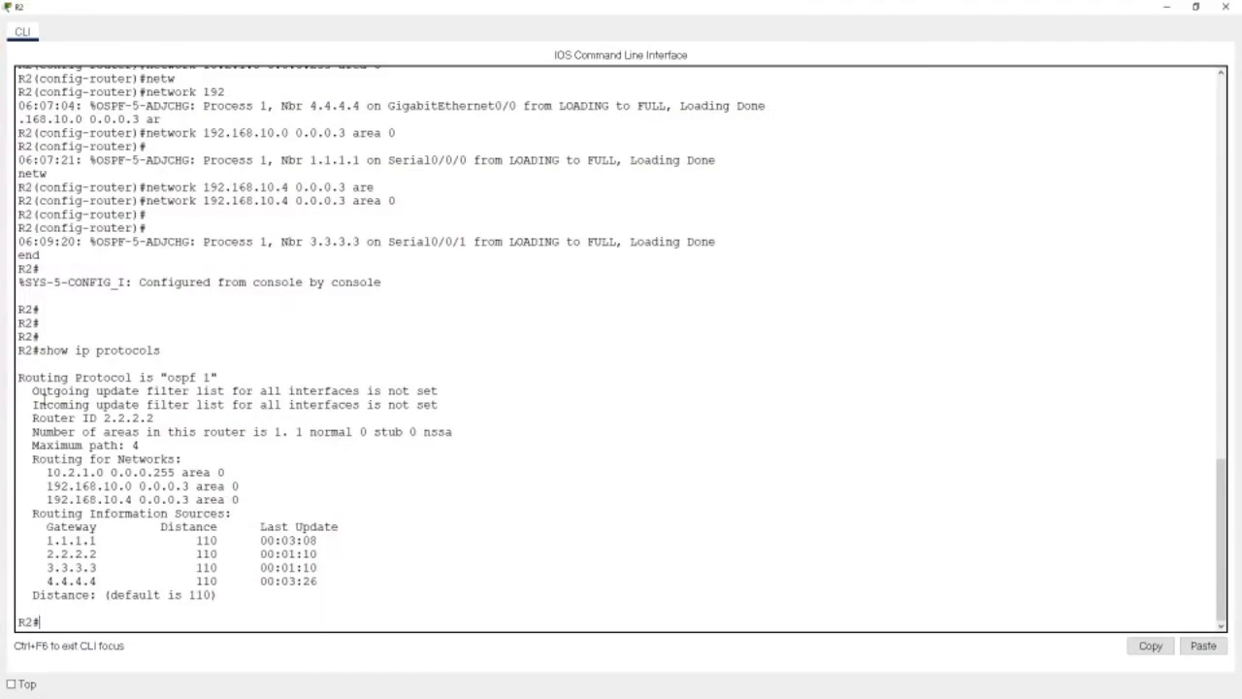
pyautogui.moveTo(23, 378); pyautogui.dragTo(219, 378)
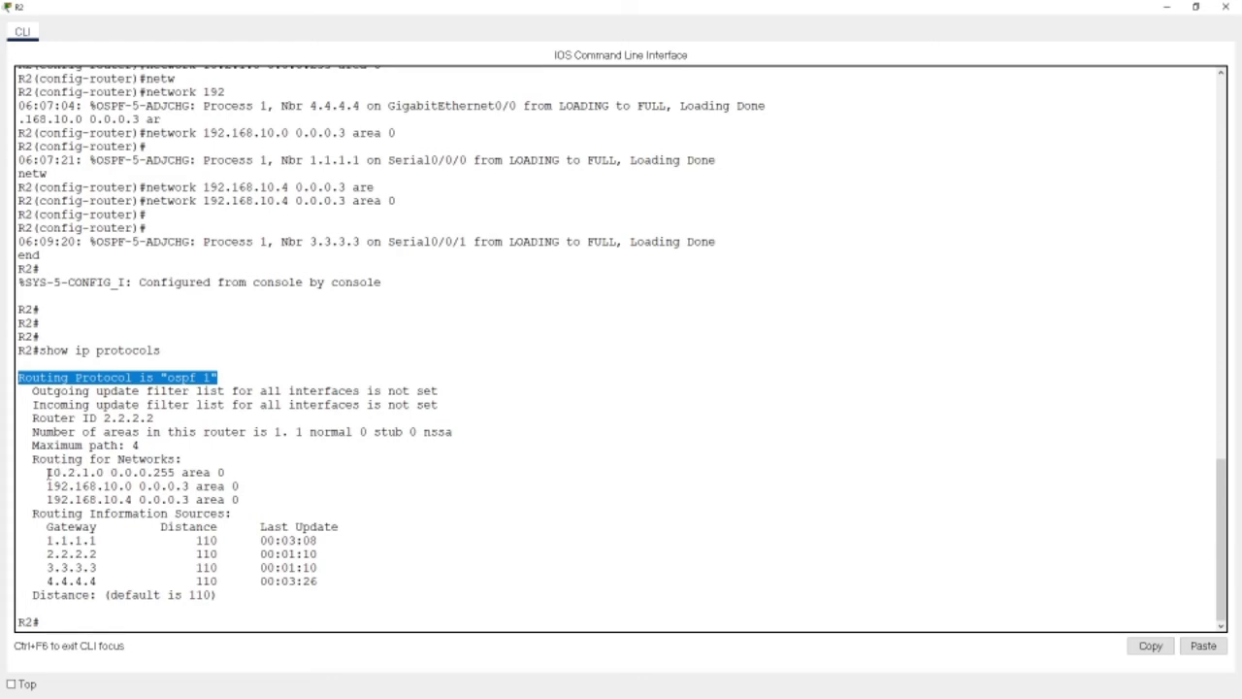
pyautogui.moveTo(47, 472); pyautogui.dragTo(251, 499)
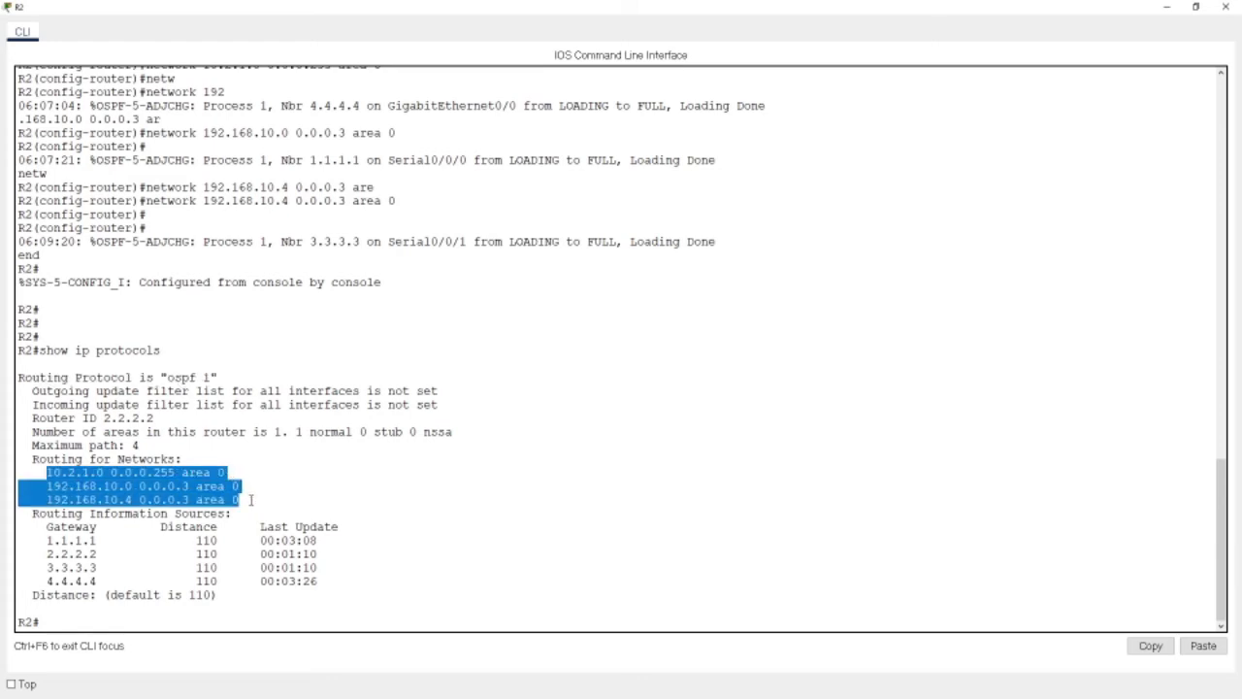
pyautogui.click(101, 569)
pyautogui.moveTo(40, 540); pyautogui.dragTo(313, 584)
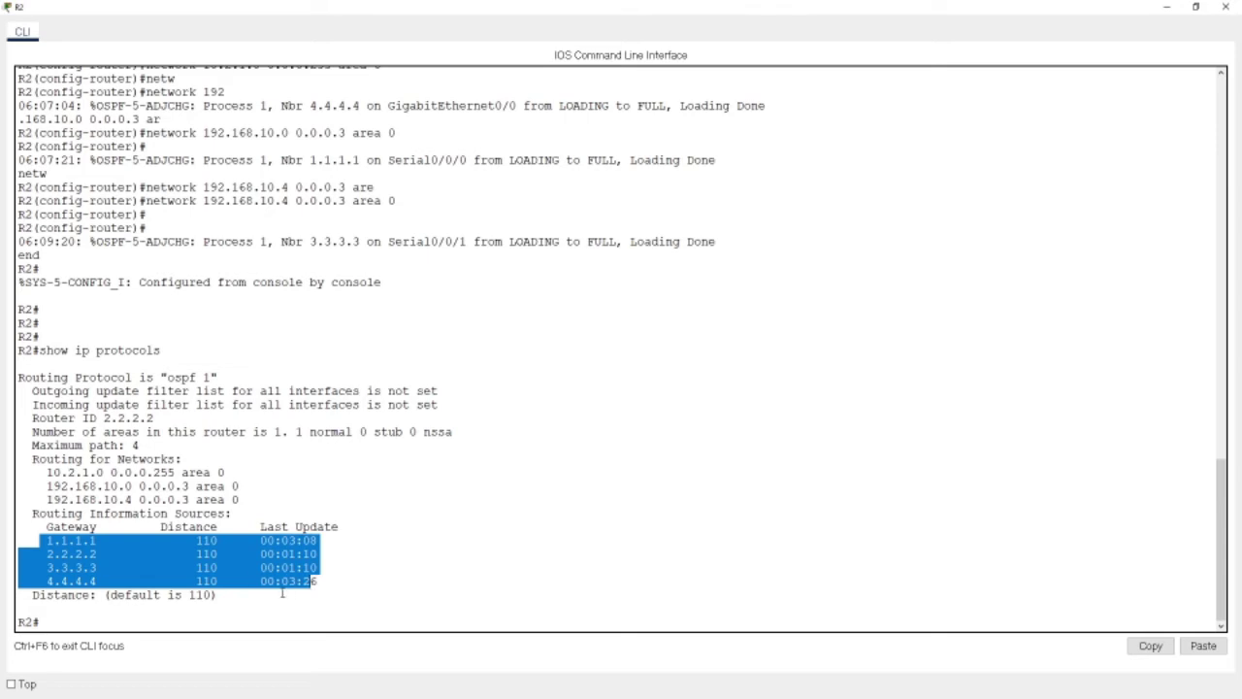
pyautogui.click(107, 477)
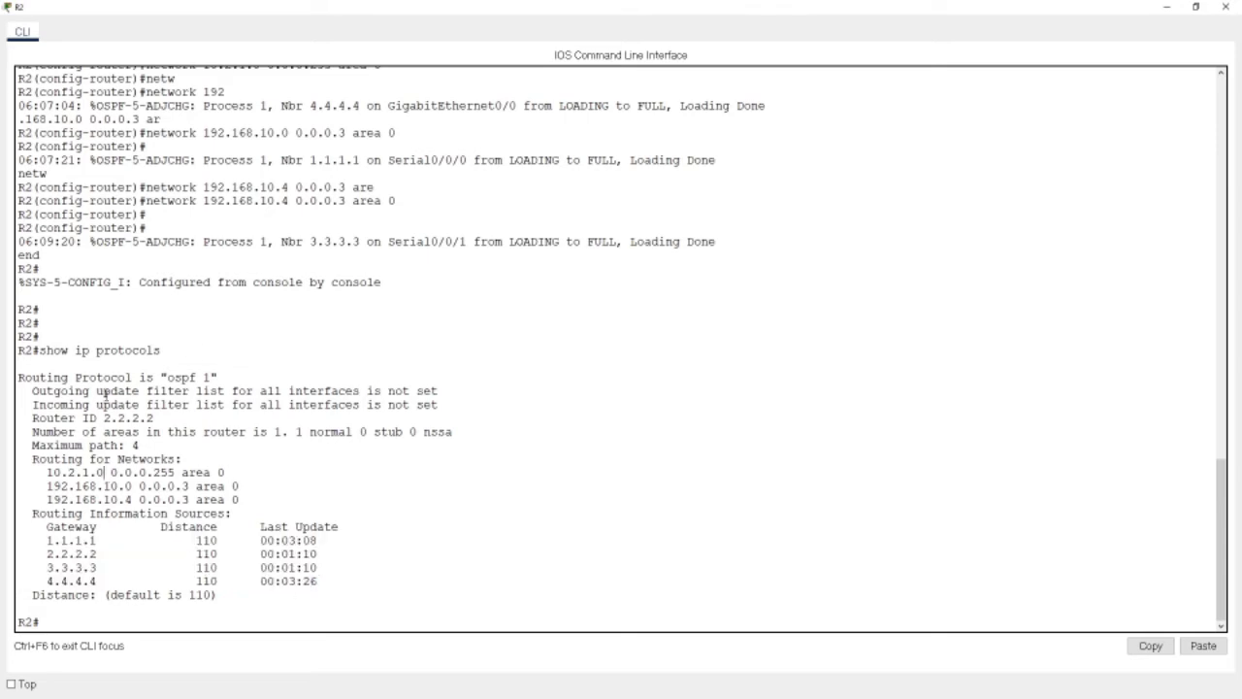
pyautogui.moveTo(35, 417); pyautogui.dragTo(183, 418)
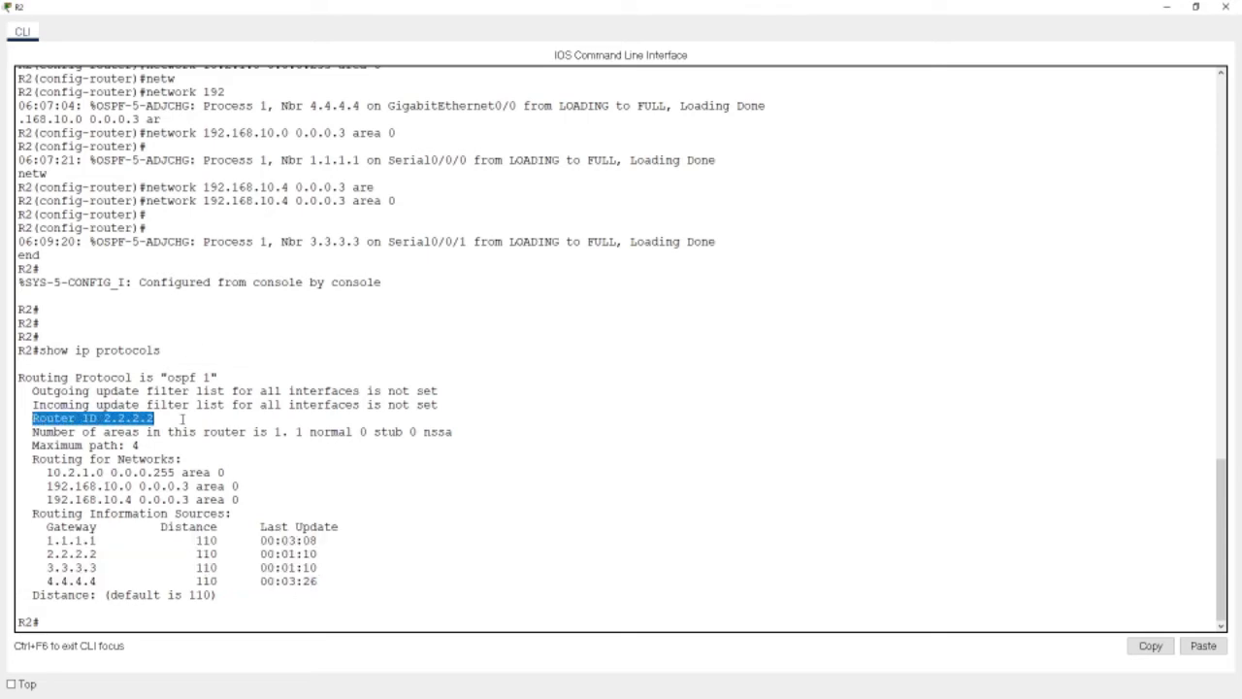
pyautogui.moveTo(147, 378); pyautogui.dragTo(246, 382)
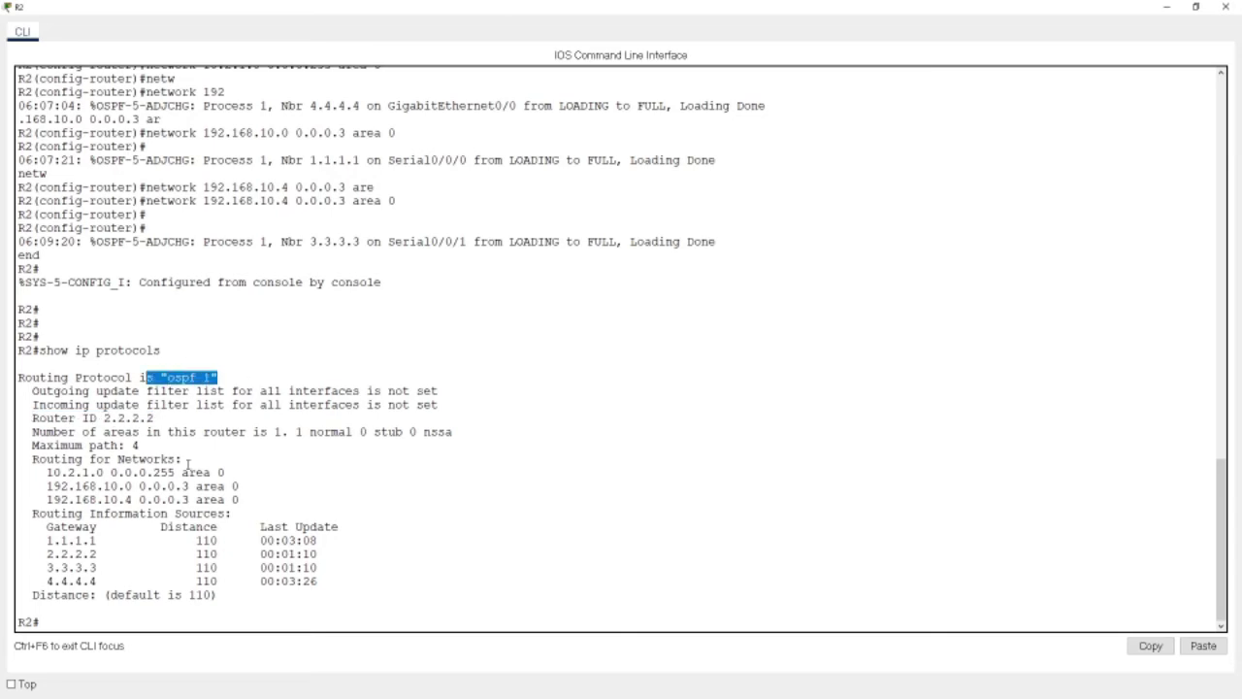
pyautogui.moveTo(45, 472); pyautogui.dragTo(119, 474)
pyautogui.moveTo(229, 482); pyautogui.dragTo(260, 500)
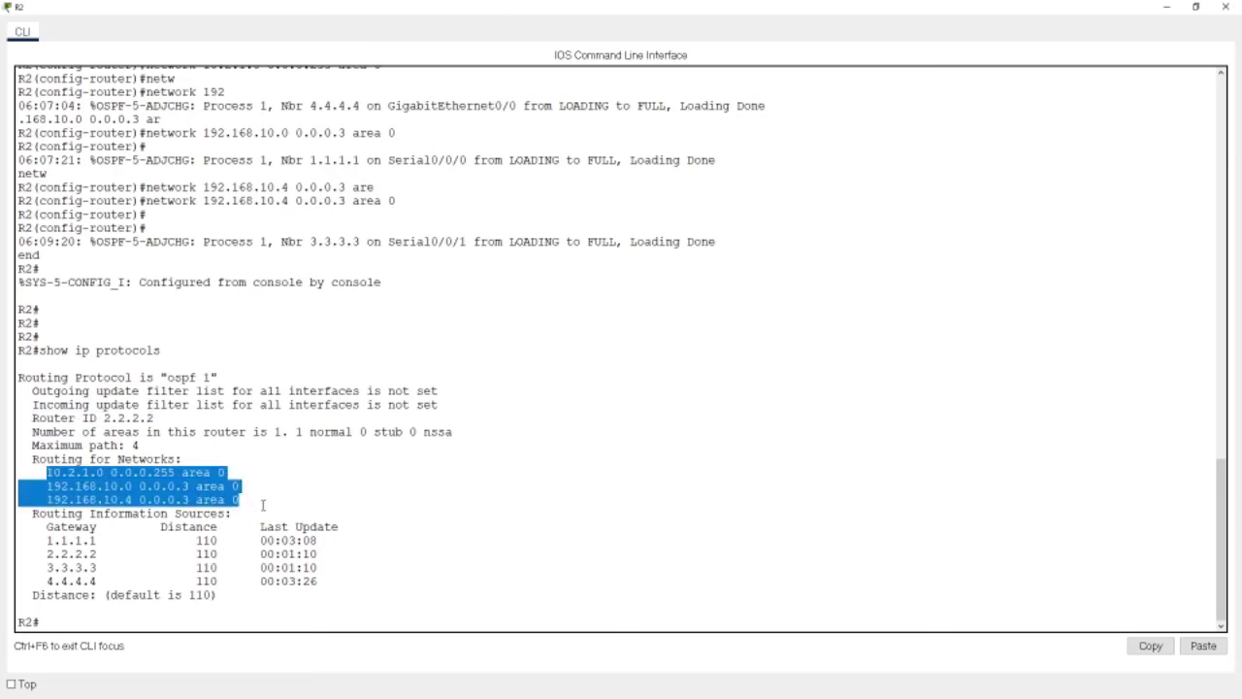
# Step: Restore R2's console to its smaller size and copy the show ip route command from the lab document
pyautogui.click(1196, 7)
pyautogui.click(840, 360)
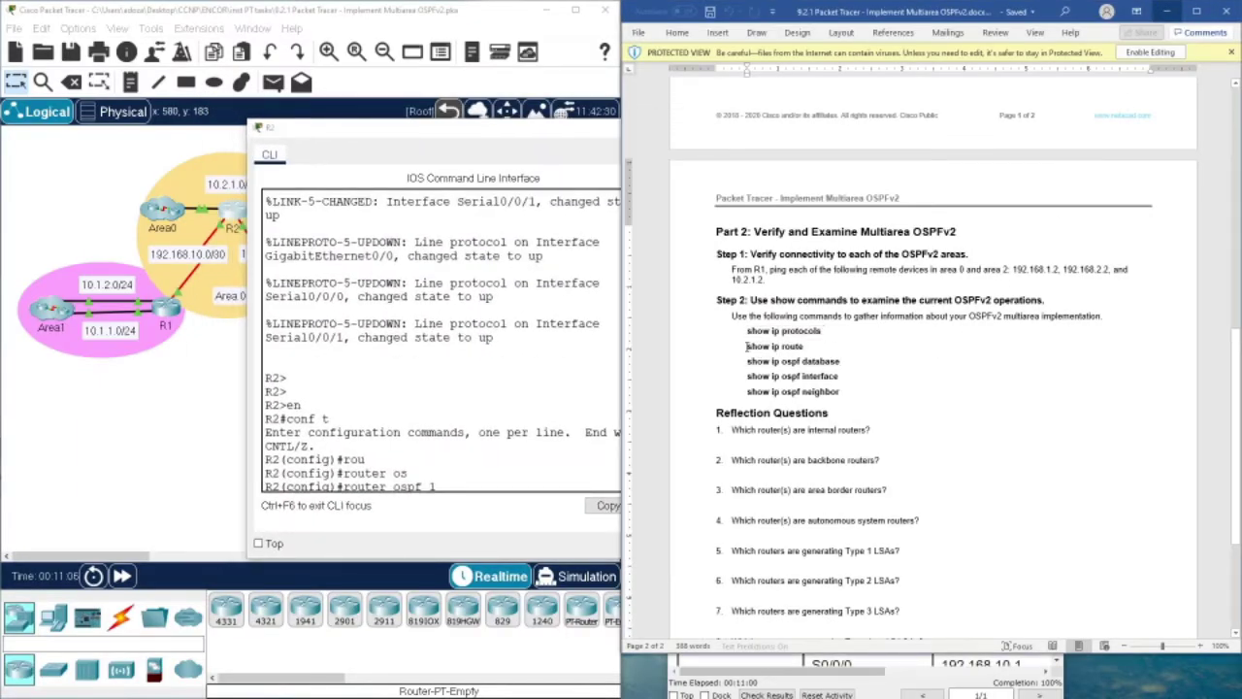
pyautogui.moveTo(748, 346); pyautogui.dragTo(801, 347)
pyautogui.rightClick(802, 348)
pyautogui.click(825, 376)
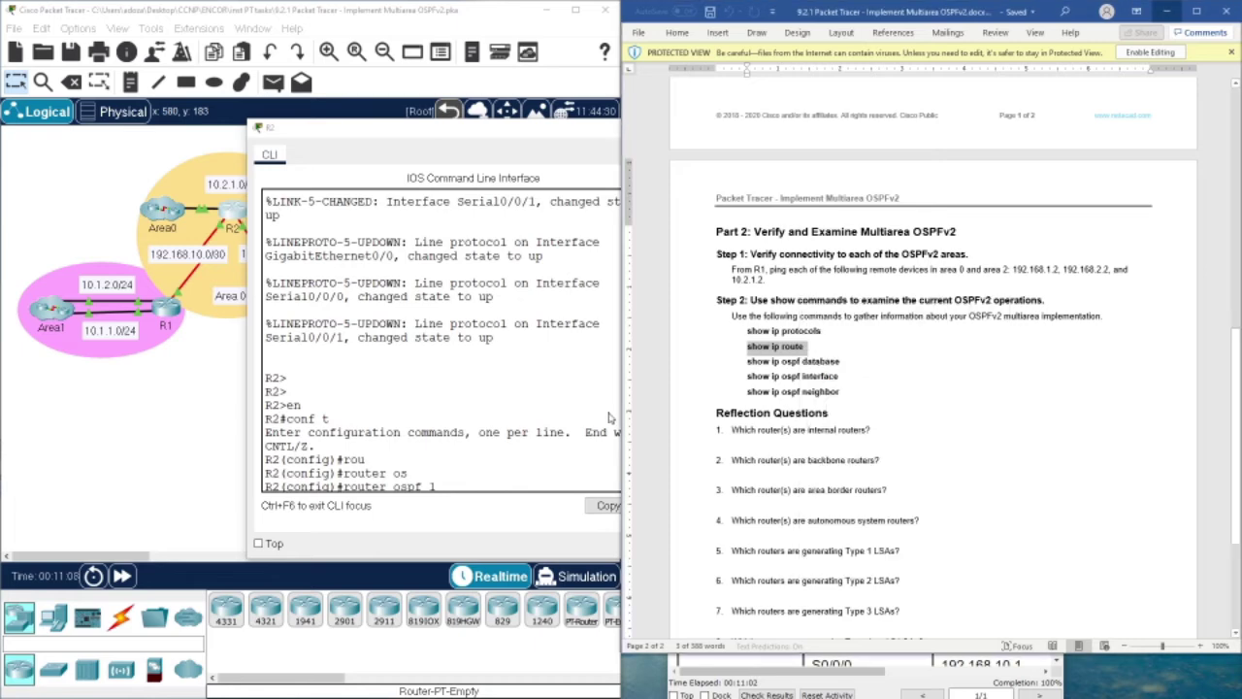
# Step: Add a few blank prompts in R2's console and run the copied show ip route command
pyautogui.click(610, 417)
pyautogui.press('Return')
pyautogui.press('Return')
pyautogui.press('Return')
pyautogui.press('Return')
pyautogui.press('Return')
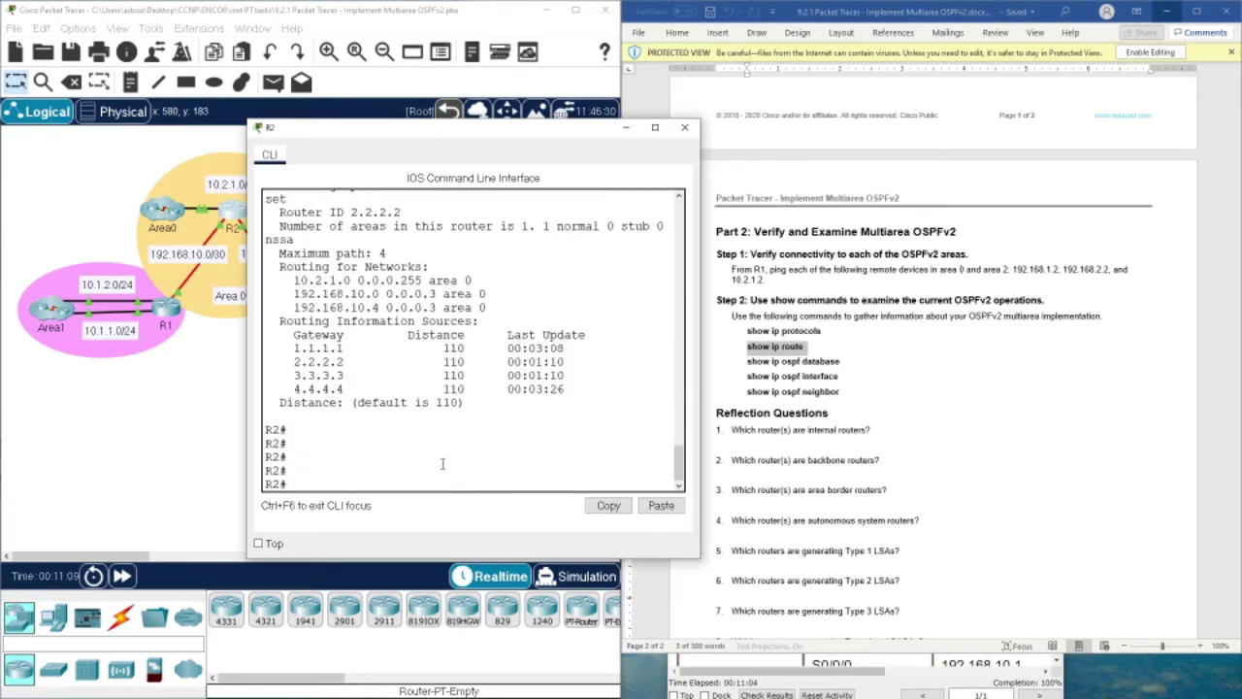
pyautogui.rightClick(443, 464)
pyautogui.click(462, 489)
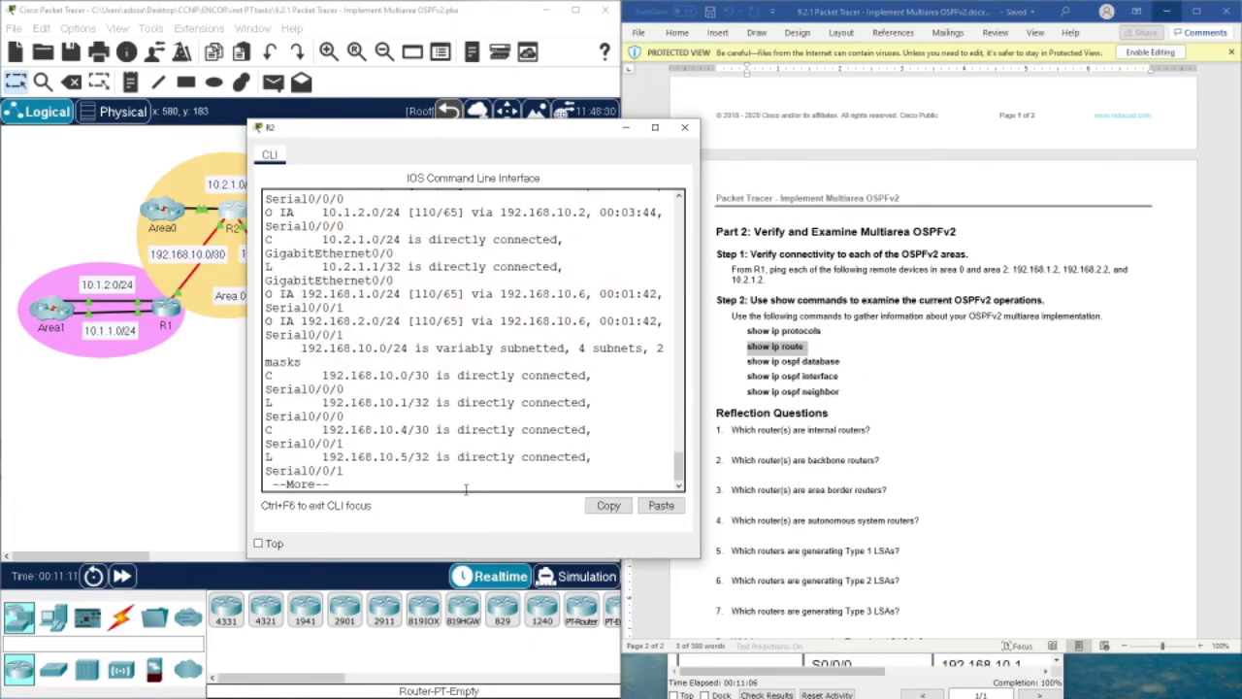
# Step: Enlarge R2's console, examine the OSPF inter-area, connected and local entries in the routing table, and finish the paged listing
pyautogui.click(655, 128)
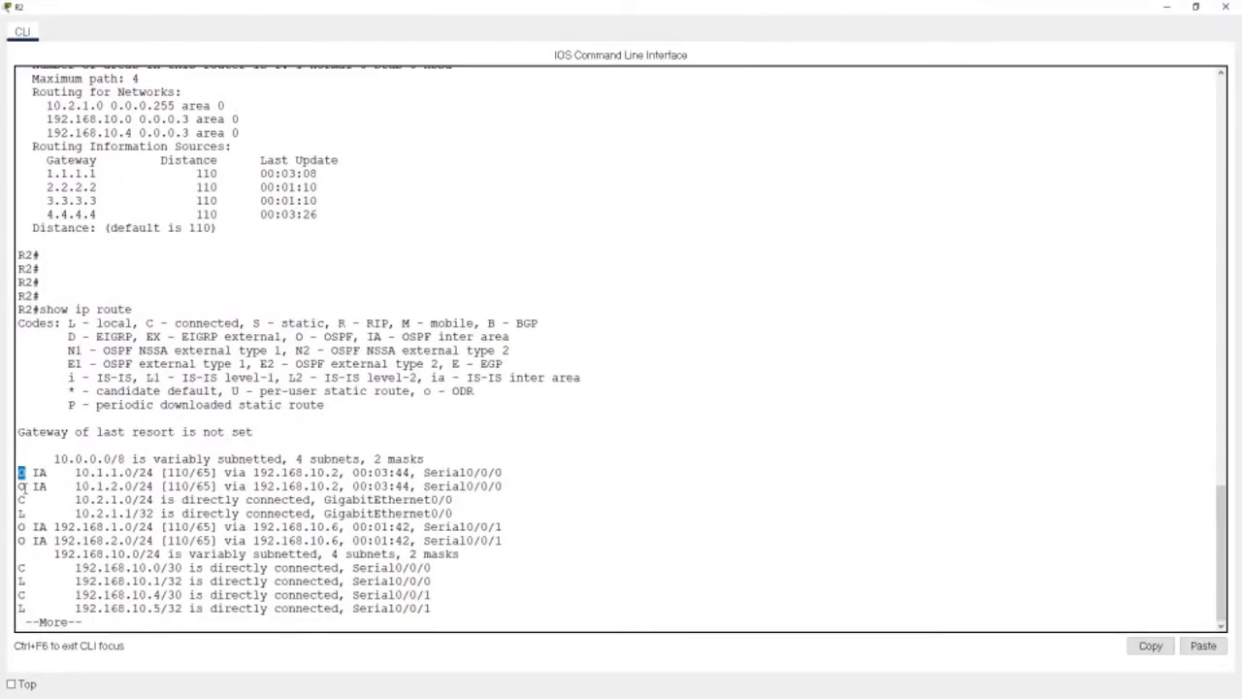
pyautogui.moveTo(18, 526); pyautogui.dragTo(51, 598)
pyautogui.click(22, 540)
pyautogui.click(43, 621)
pyautogui.press('Return')
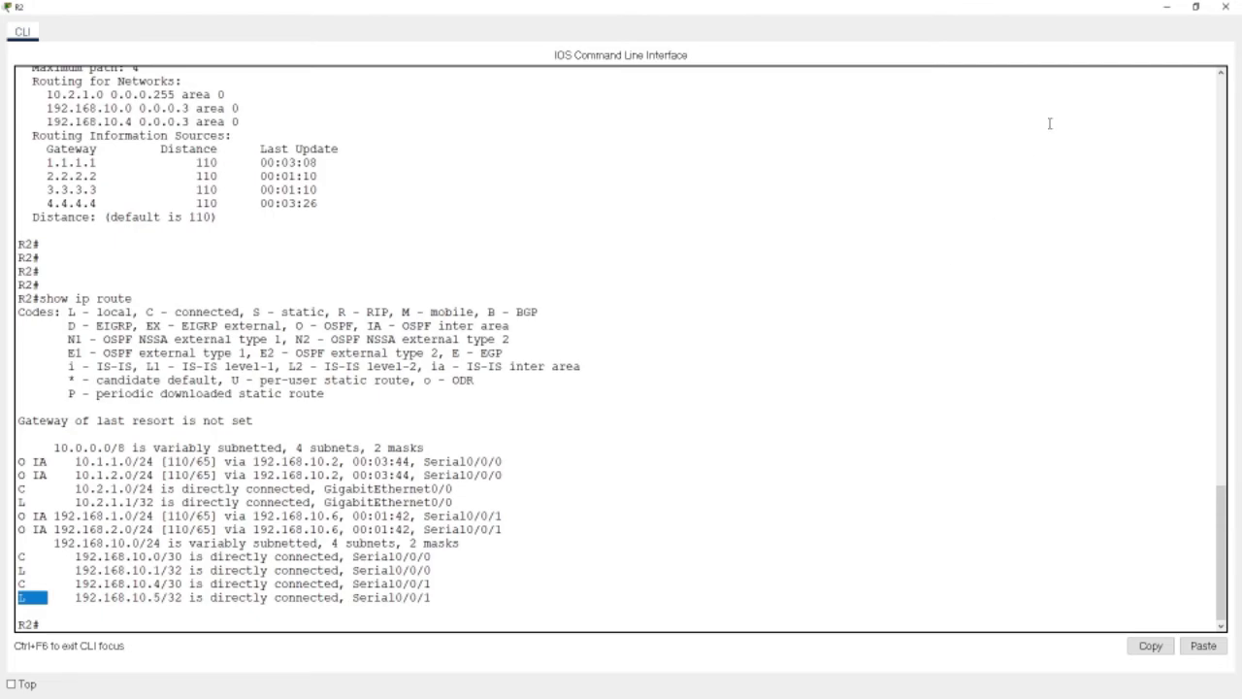
# Step: Restore R2's console to its smaller size and copy the show ip ospf database command from the lab document
pyautogui.click(1196, 7)
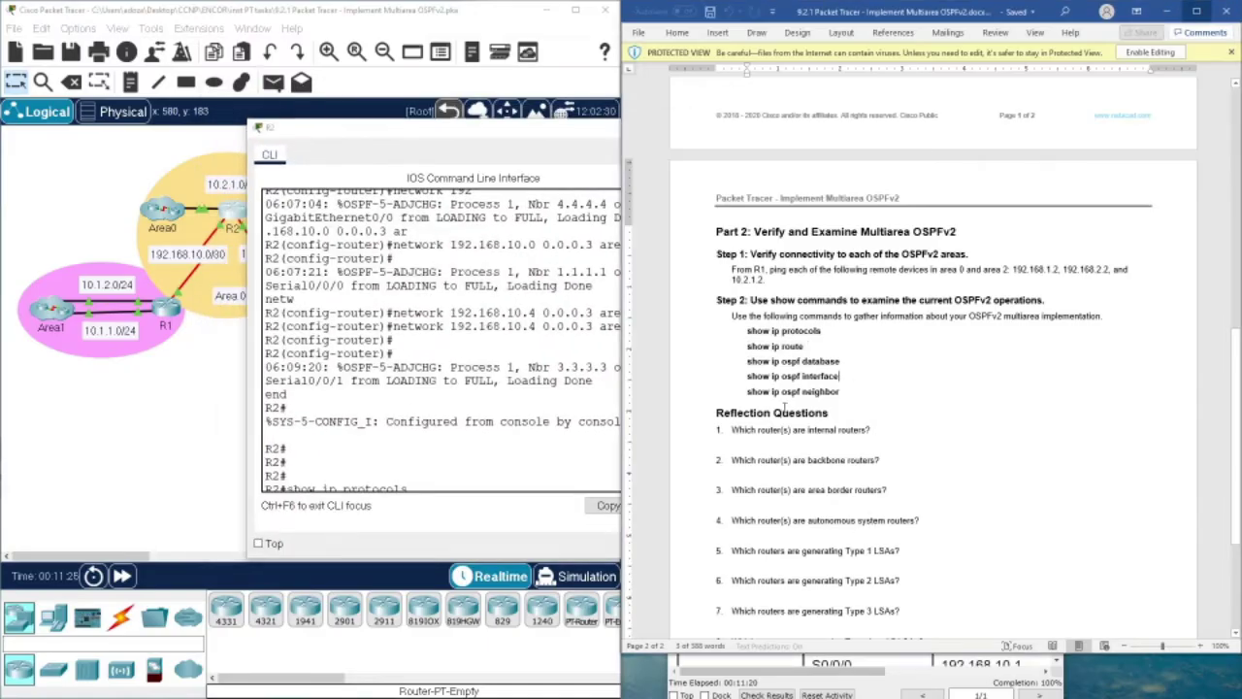
pyautogui.click(746, 363)
pyautogui.moveTo(747, 361); pyautogui.dragTo(840, 361)
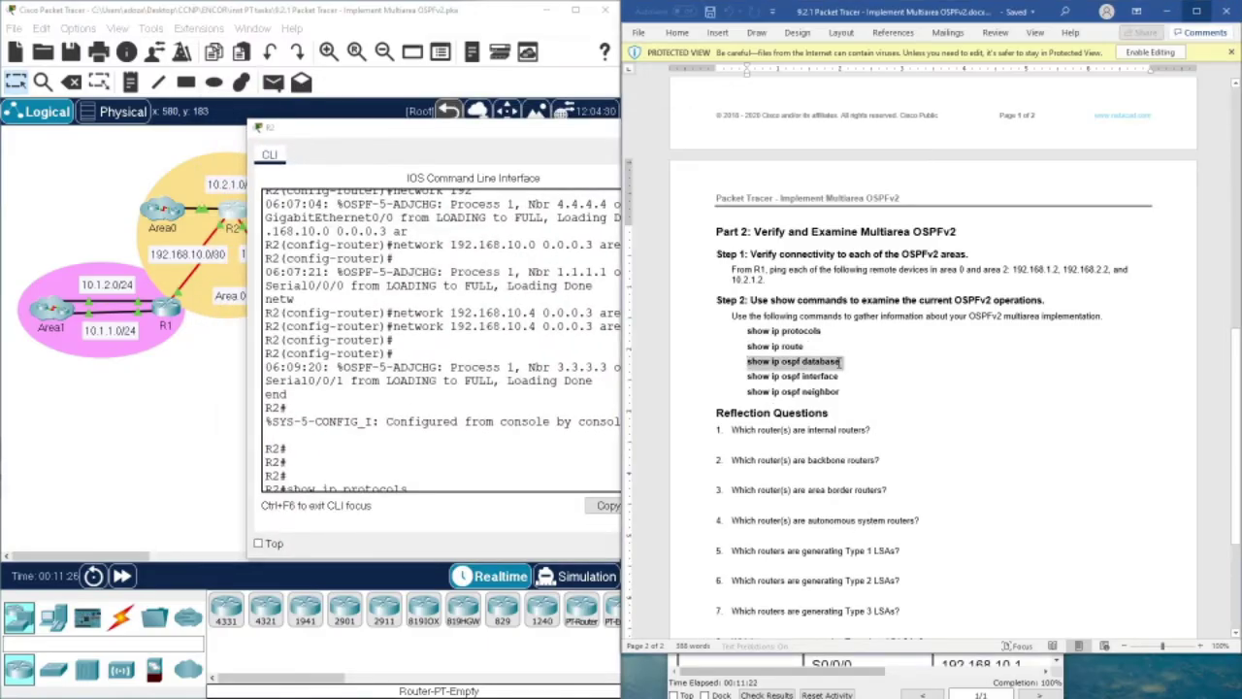
pyautogui.rightClick(836, 365)
pyautogui.click(854, 390)
# Step: Run the copied show ip ospf database command at R2's current prompt
pyautogui.click(407, 441)
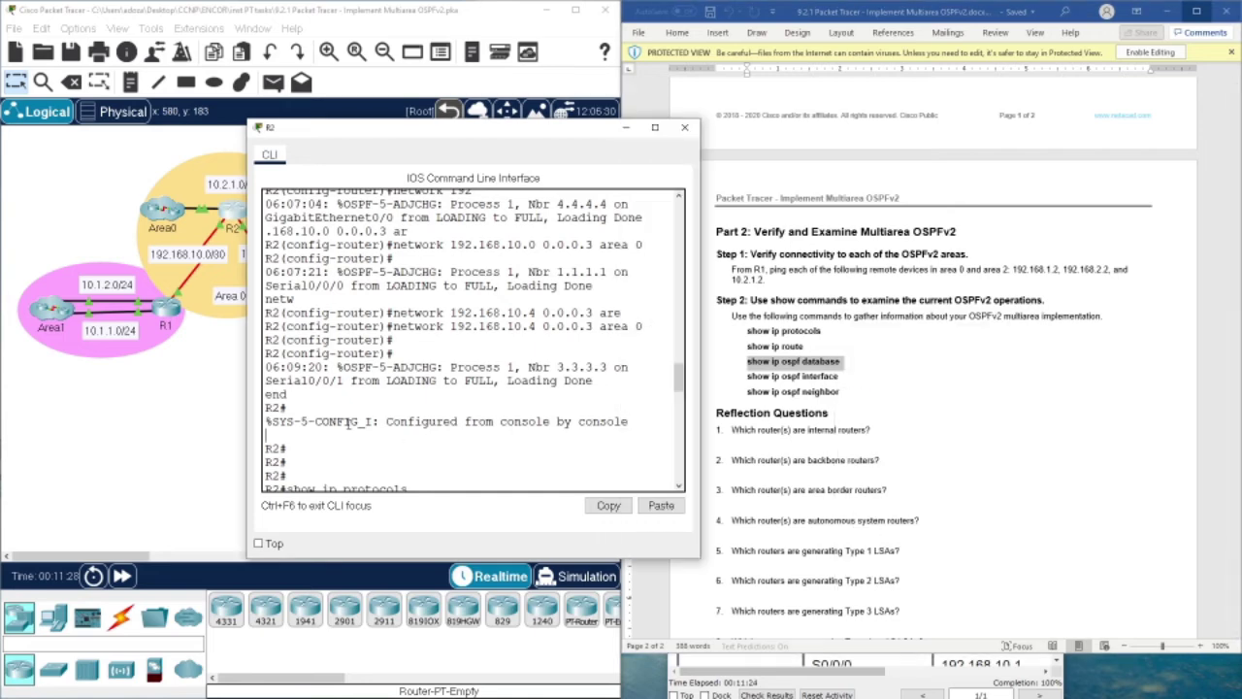
pyautogui.scroll(-10, 347, 424)
pyautogui.rightClick(350, 427)
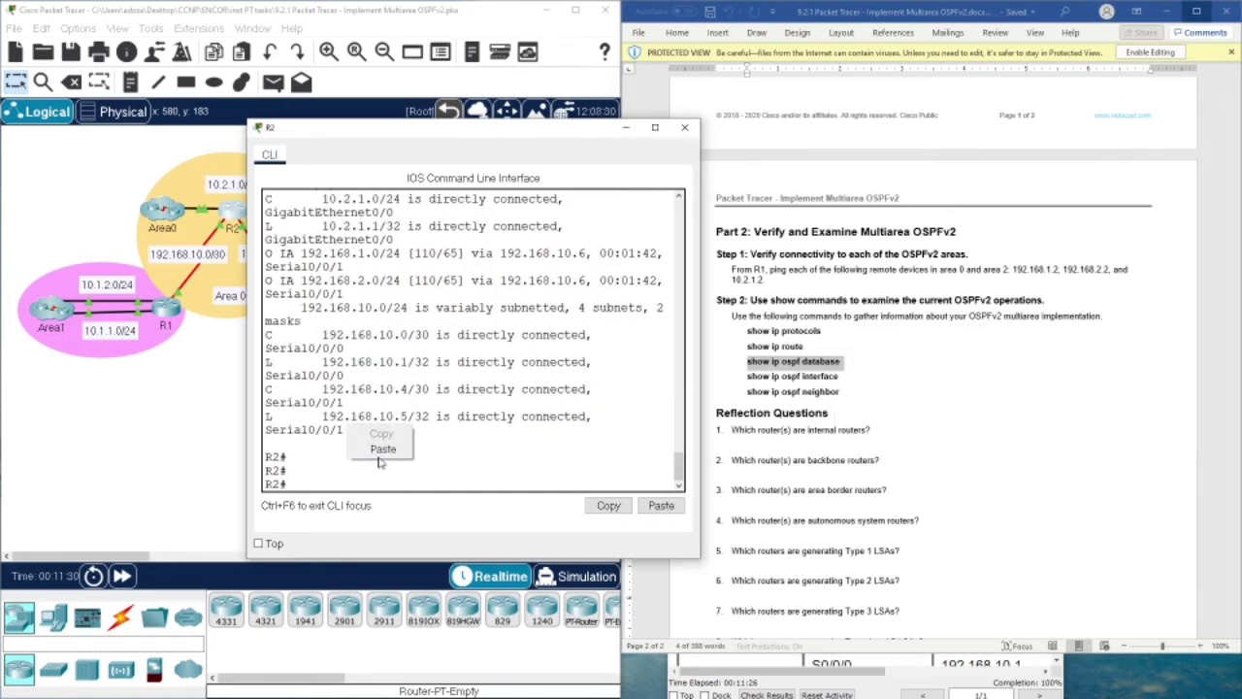
pyautogui.click(380, 454)
pyautogui.press('Return')
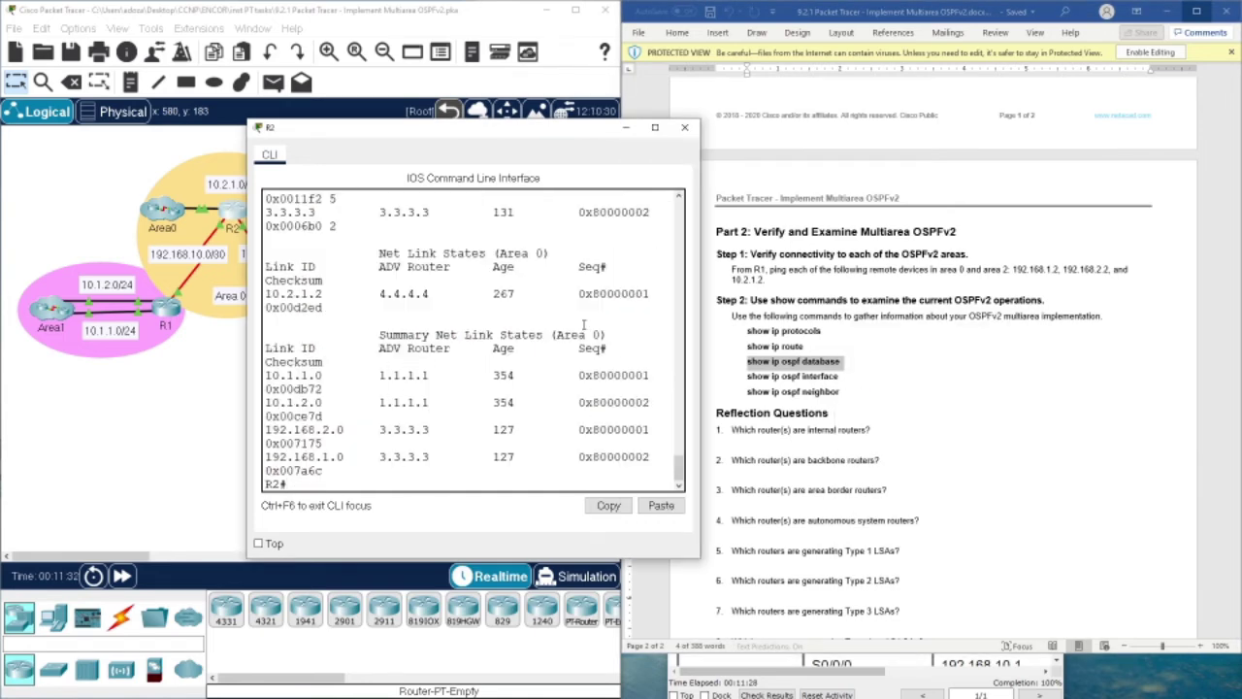
# Step: Enlarge R2's console, examine the router, net and summary net link states of area 0, and minimize the console
pyautogui.click(655, 127)
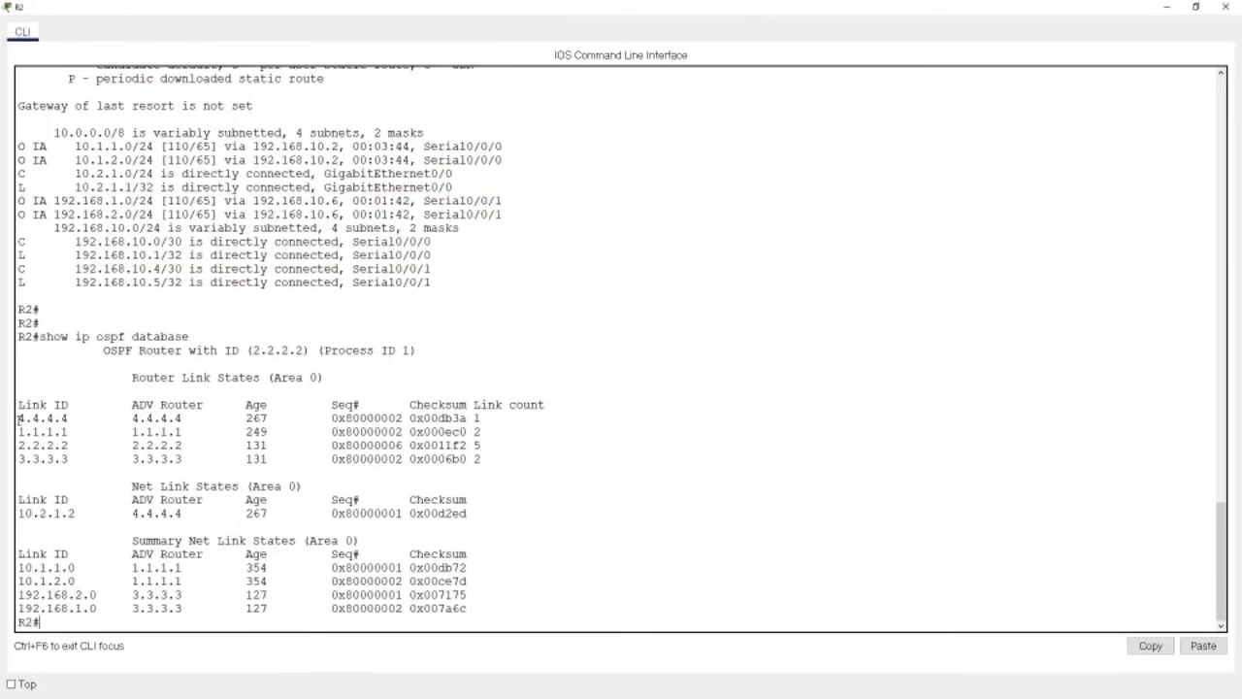
pyautogui.moveTo(21, 431); pyautogui.dragTo(573, 605)
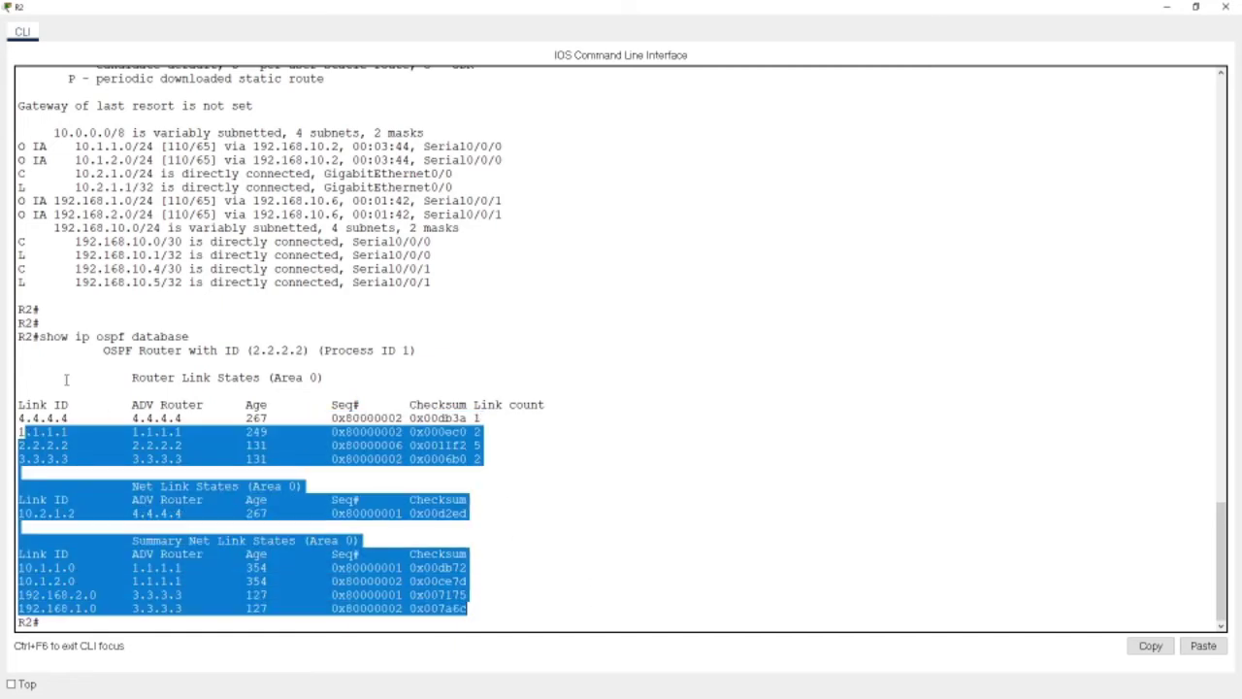
pyautogui.click(1167, 8)
# Step: Review the listed show commands in the lab document and copy the show ip ospf neighbor command
pyautogui.click(761, 363)
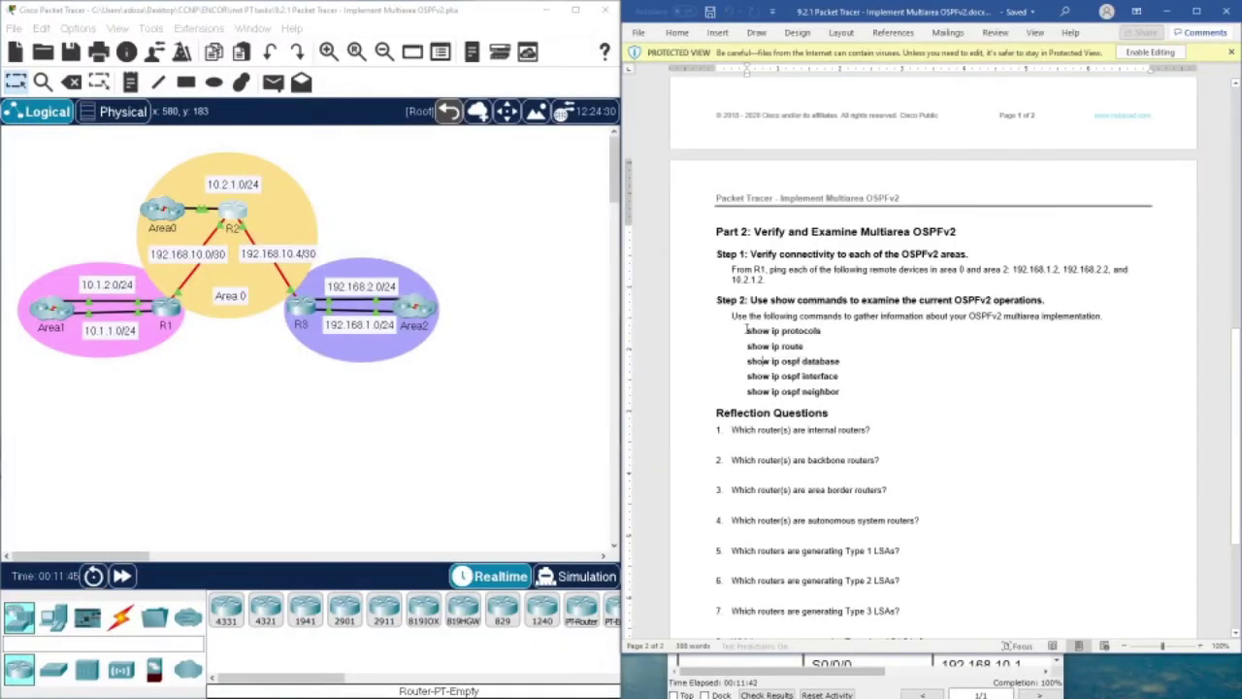
pyautogui.moveTo(749, 331); pyautogui.dragTo(823, 332)
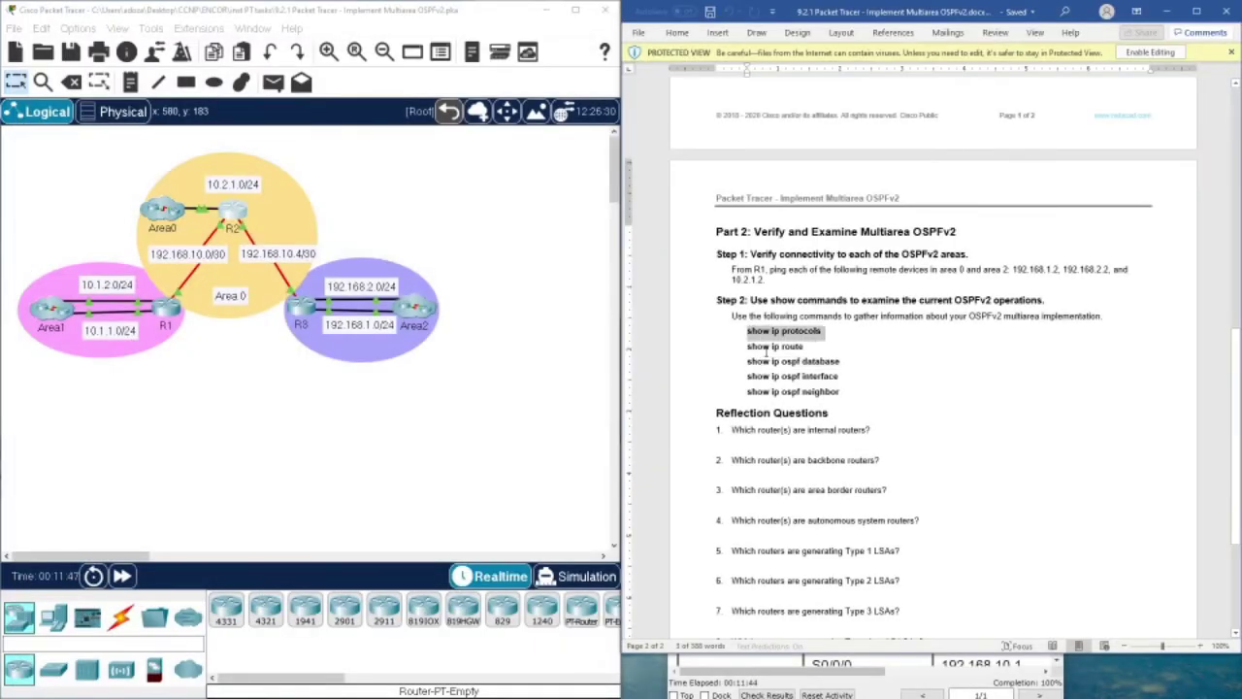
pyautogui.moveTo(750, 346); pyautogui.dragTo(824, 352)
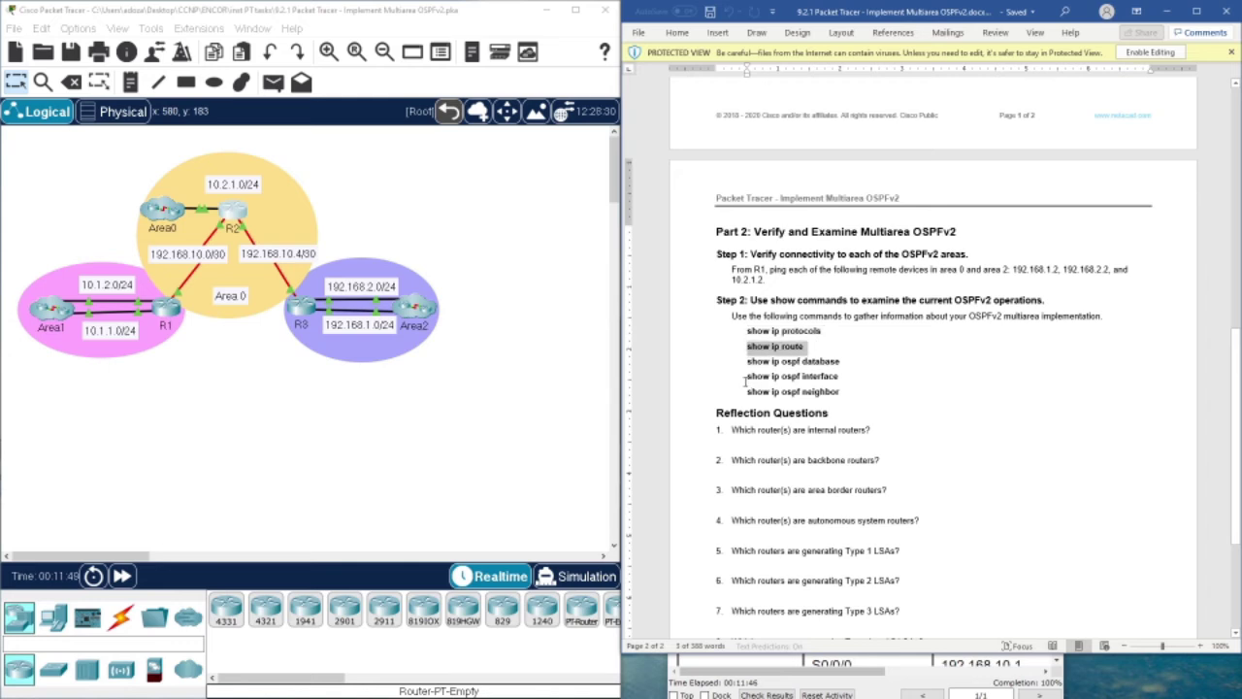
pyautogui.moveTo(746, 380); pyautogui.dragTo(870, 379)
pyautogui.click(782, 400)
pyautogui.moveTo(748, 392); pyautogui.dragTo(823, 392)
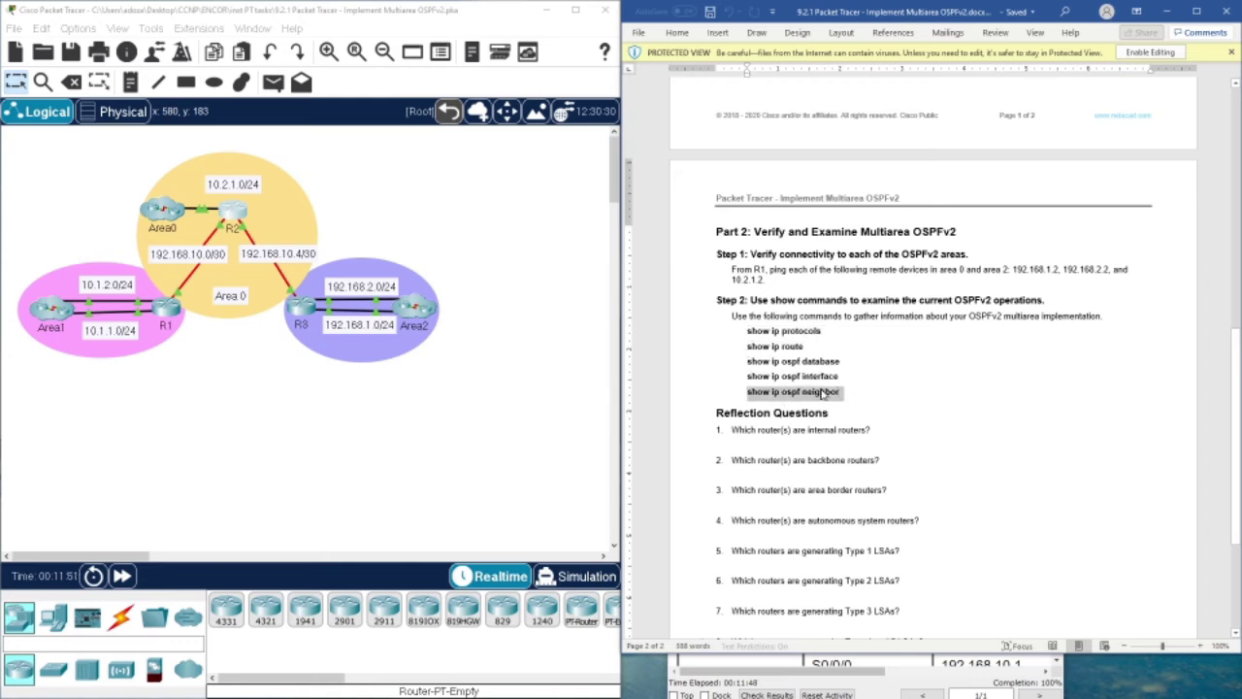
pyautogui.rightClick(823, 392)
pyautogui.click(834, 417)
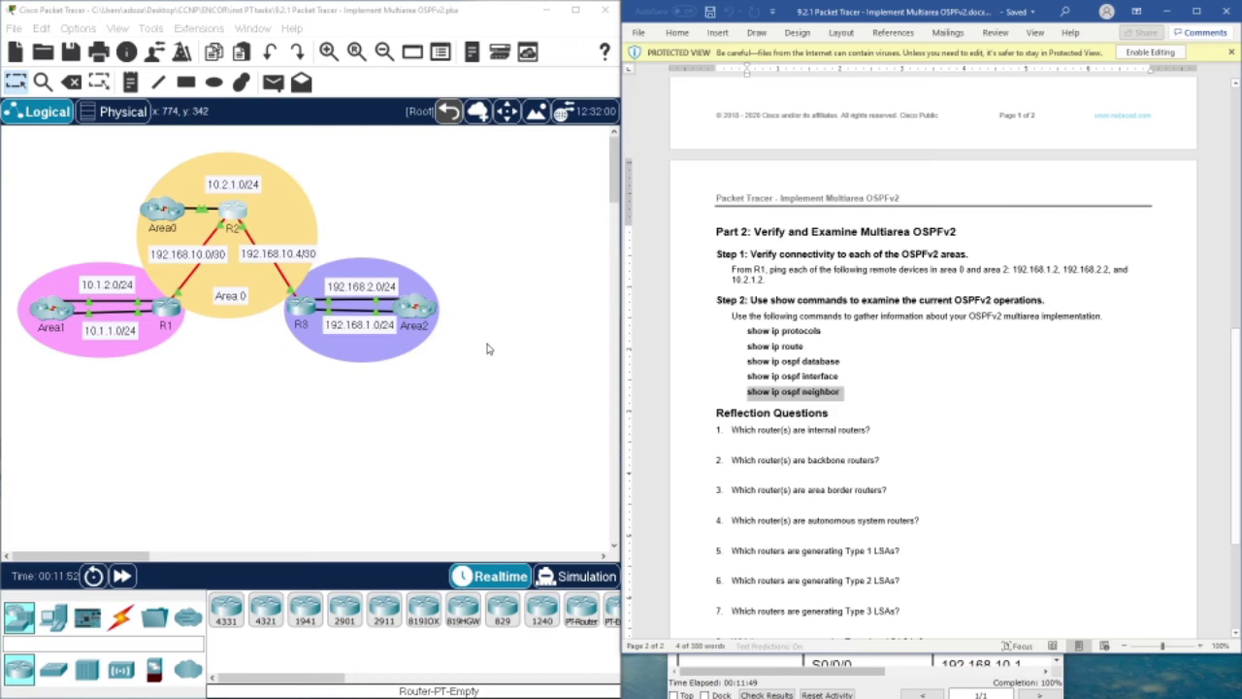
# Step: Reopen R2's console and run the copied show ip ospf neighbor command at a fresh prompt
pyautogui.click(230, 215)
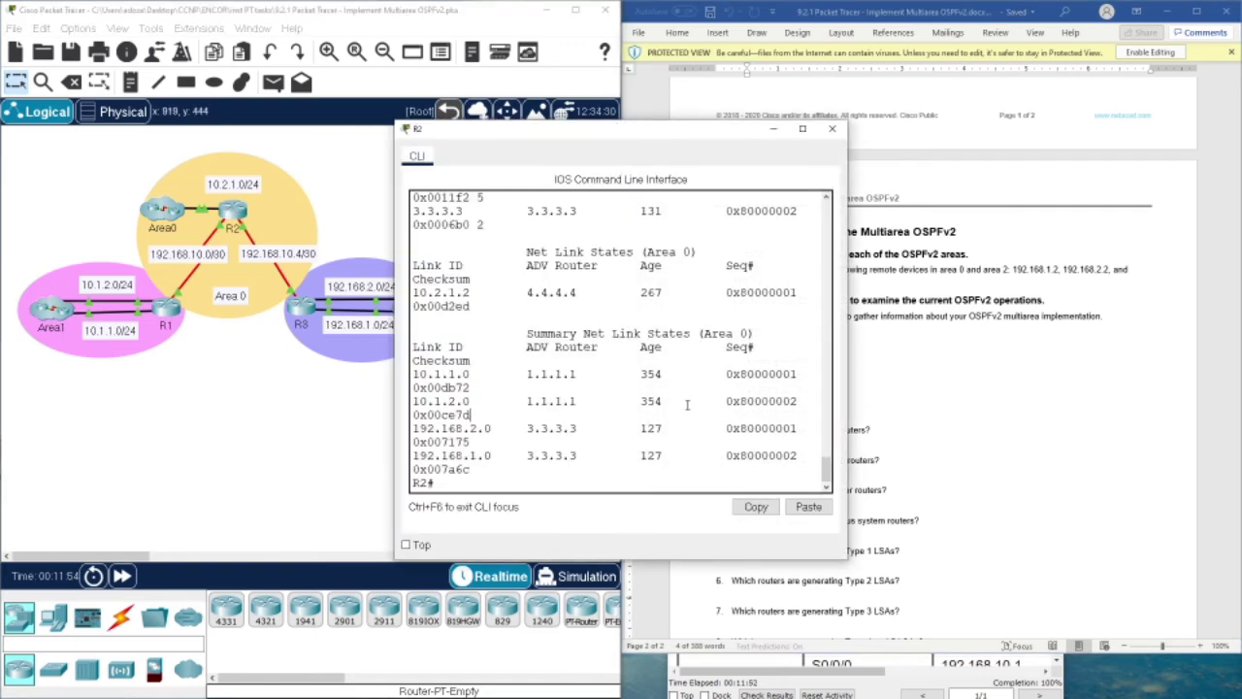
pyautogui.press('Return')
pyautogui.press('Return')
pyautogui.rightClick(694, 433)
pyautogui.click(742, 449)
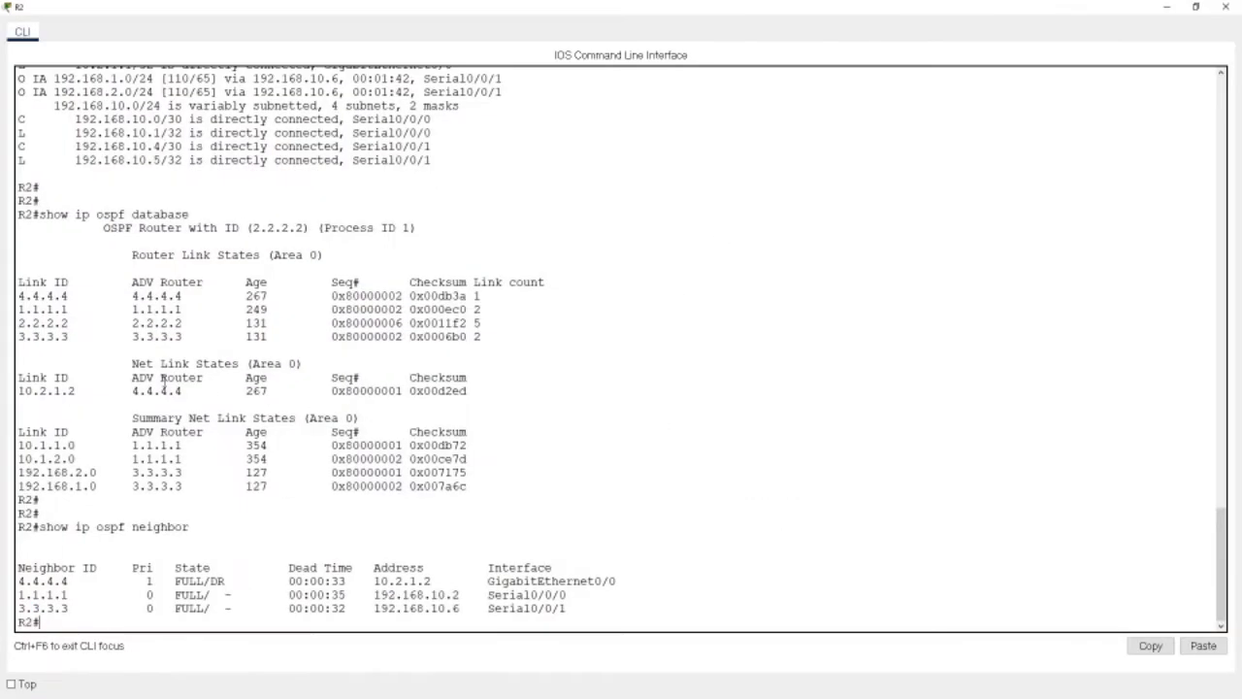
# Step: Examine the IDs, states, addresses and interfaces of neighbors 1.1.1.1 and 3.3.3.3 in R2's enlarged console, and close the console
pyautogui.moveTo(18, 595); pyautogui.dragTo(69, 595)
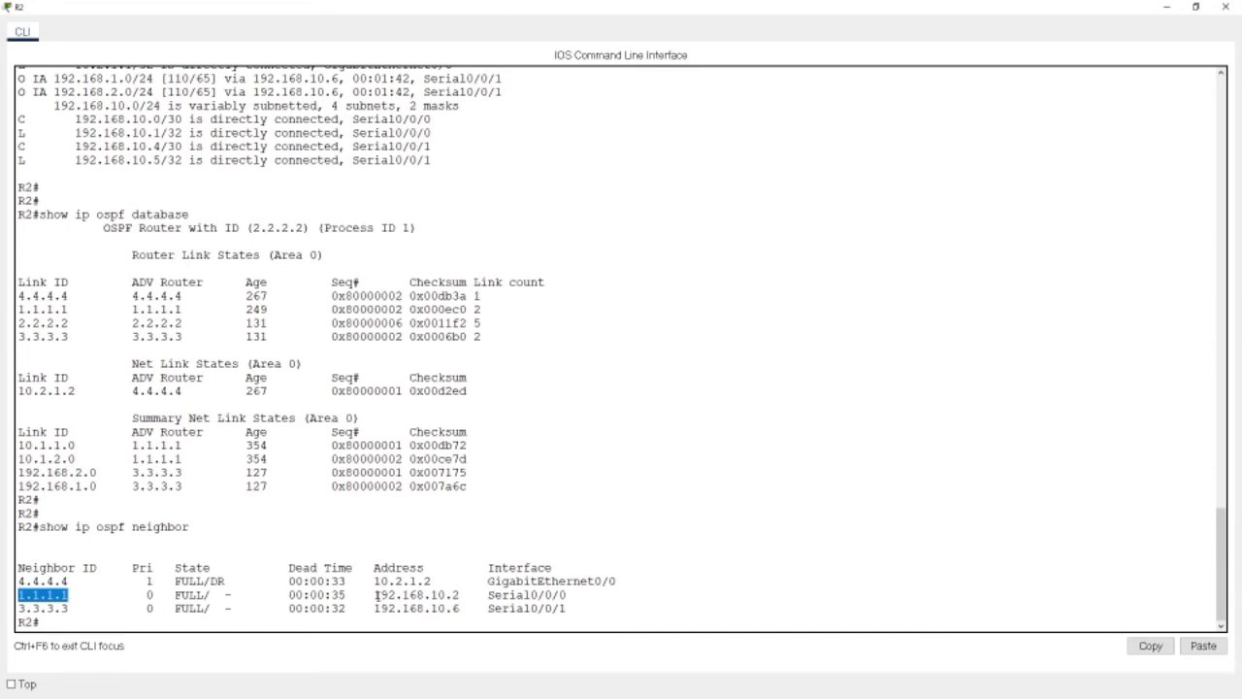
pyautogui.moveTo(374, 595); pyautogui.dragTo(207, 630)
pyautogui.moveTo(26, 608); pyautogui.dragTo(77, 608)
pyautogui.moveTo(175, 609); pyautogui.dragTo(214, 609)
pyautogui.moveTo(276, 609); pyautogui.dragTo(367, 608)
pyautogui.moveTo(435, 609); pyautogui.dragTo(478, 608)
pyautogui.moveTo(537, 608); pyautogui.dragTo(568, 612)
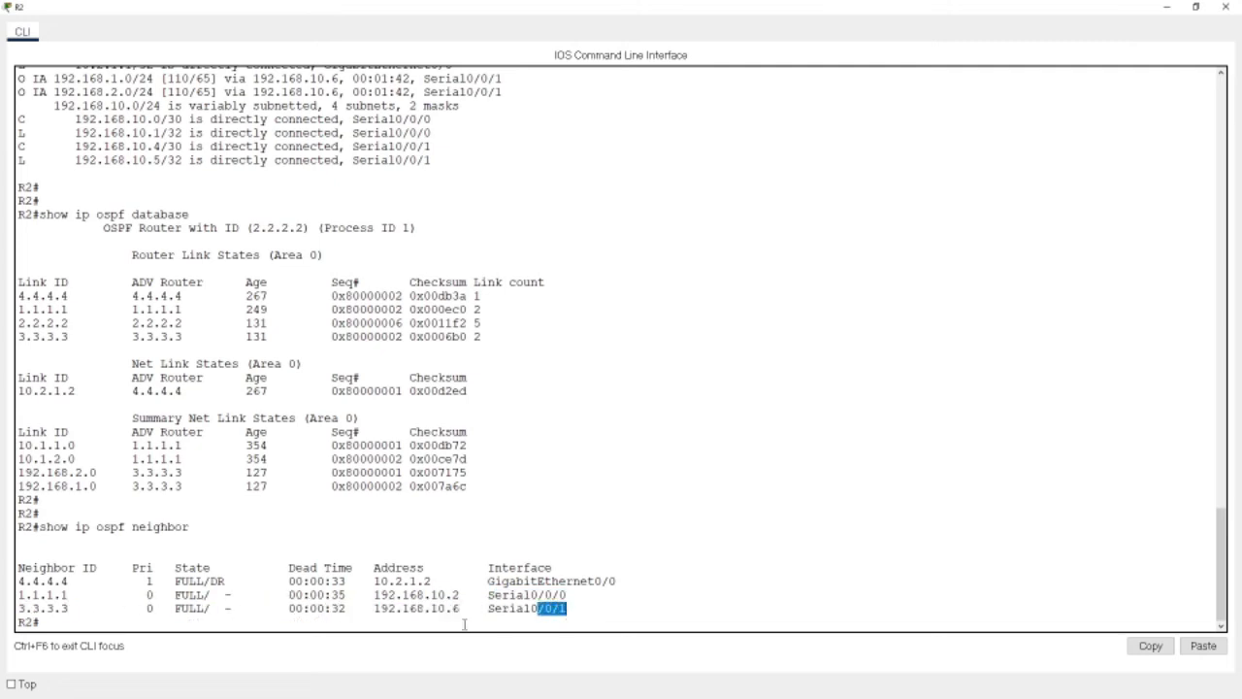
pyautogui.moveTo(368, 609); pyautogui.dragTo(443, 609)
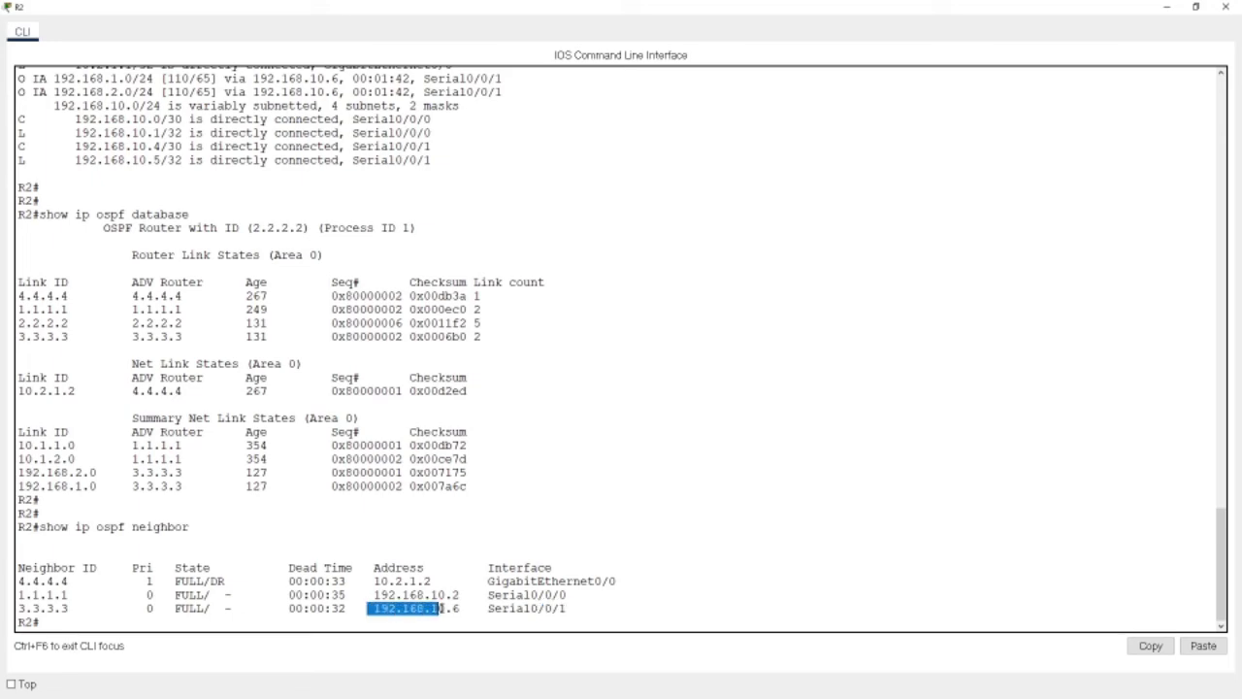
pyautogui.click(1225, 7)
# Step: Read the lab document's reflection questions, examining those on routers generating Type 2, Type 3, and Type 4 and 5 LSAs
pyautogui.scroll(-5, 813, 412)
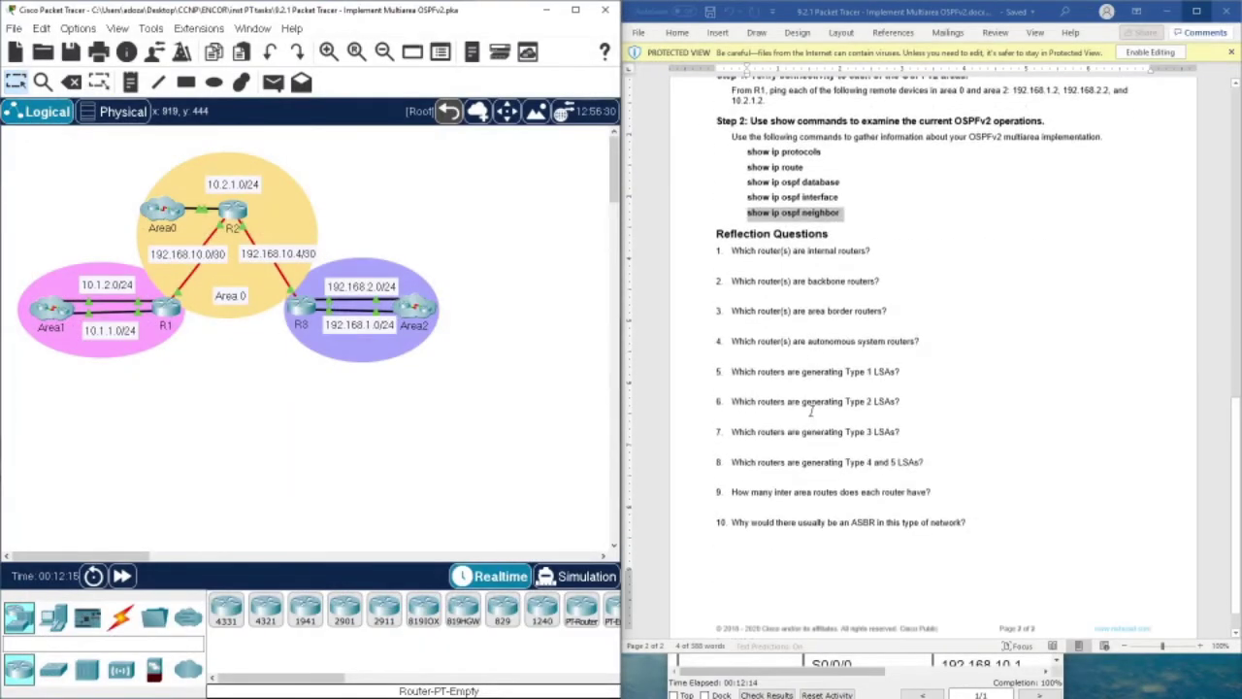
pyautogui.scroll(2, 812, 412)
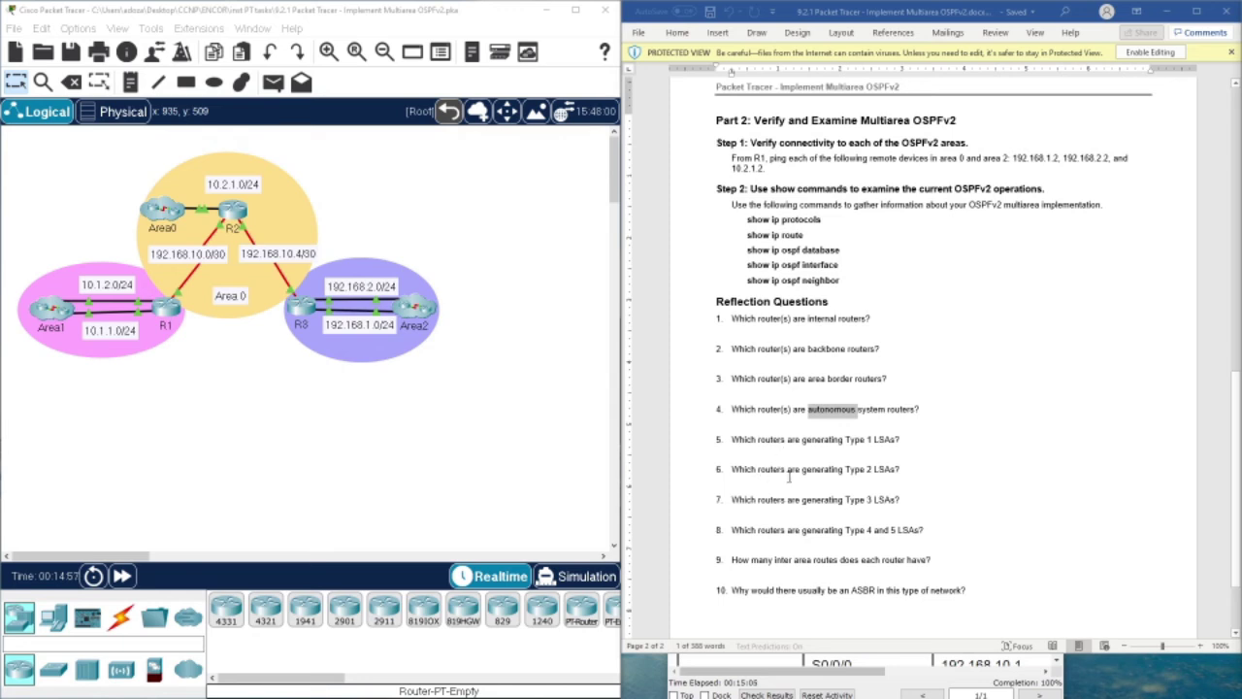
pyautogui.moveTo(725, 469); pyautogui.dragTo(893, 474)
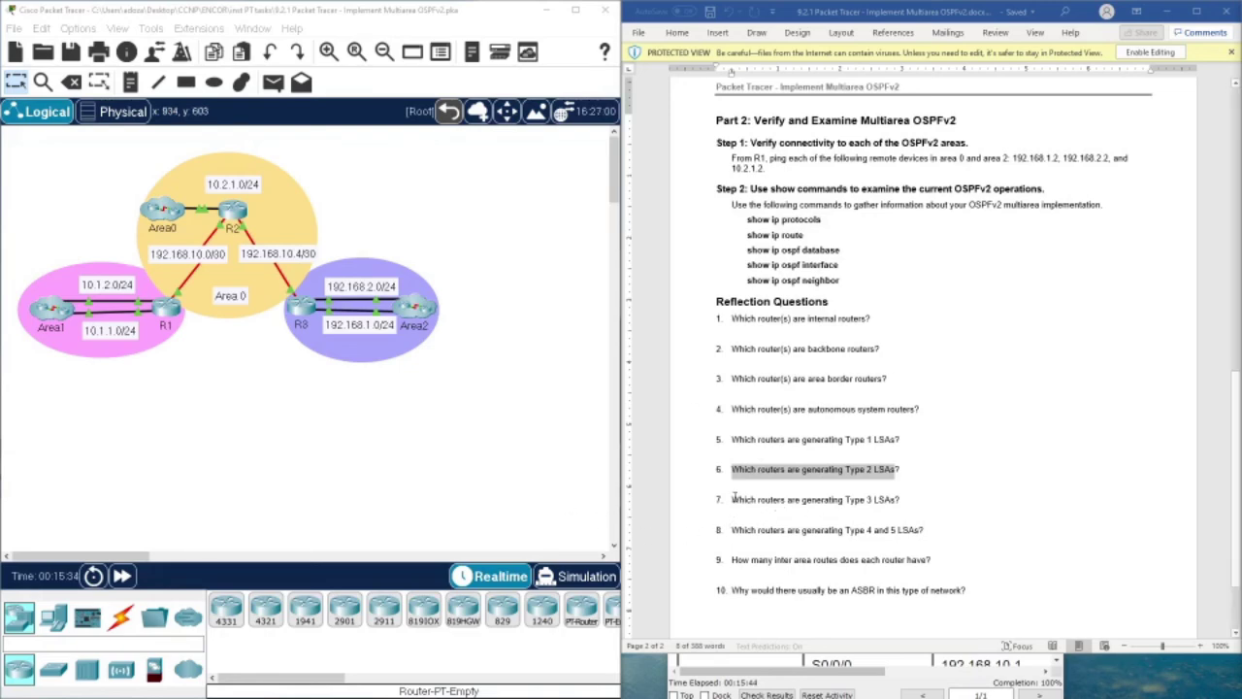
pyautogui.moveTo(731, 499); pyautogui.dragTo(895, 501)
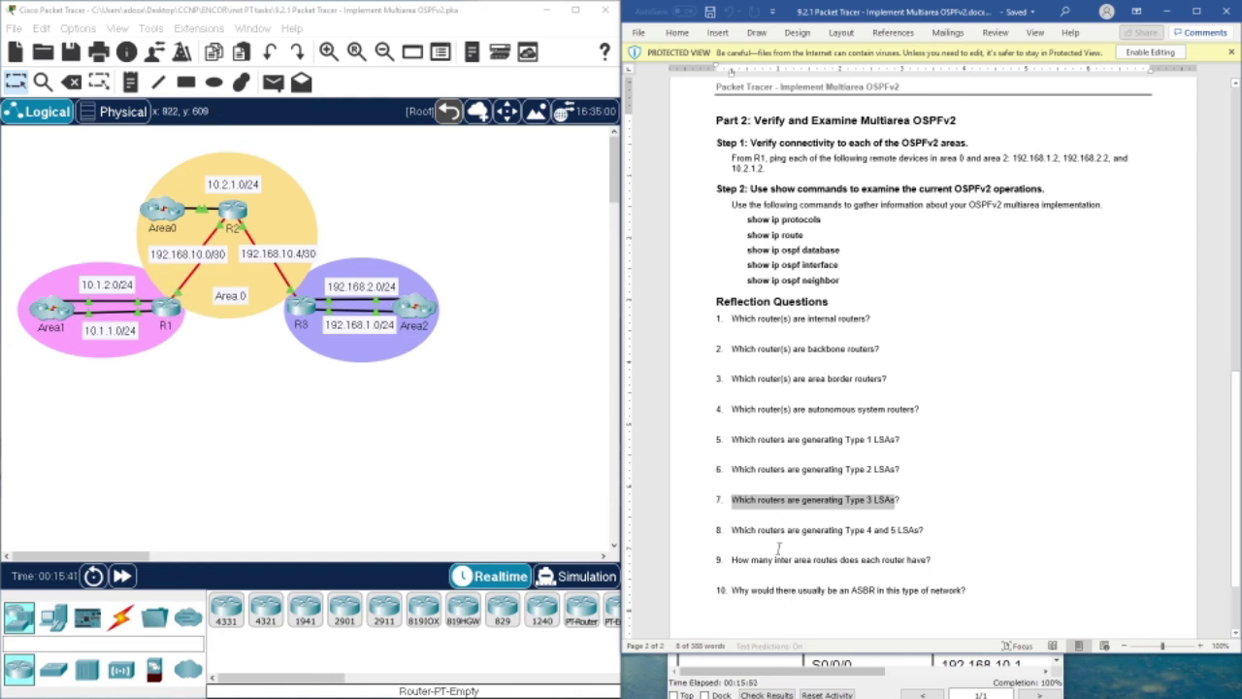
pyautogui.moveTo(734, 530); pyautogui.dragTo(840, 530)
pyautogui.click(737, 528)
pyautogui.moveTo(735, 530); pyautogui.dragTo(923, 531)
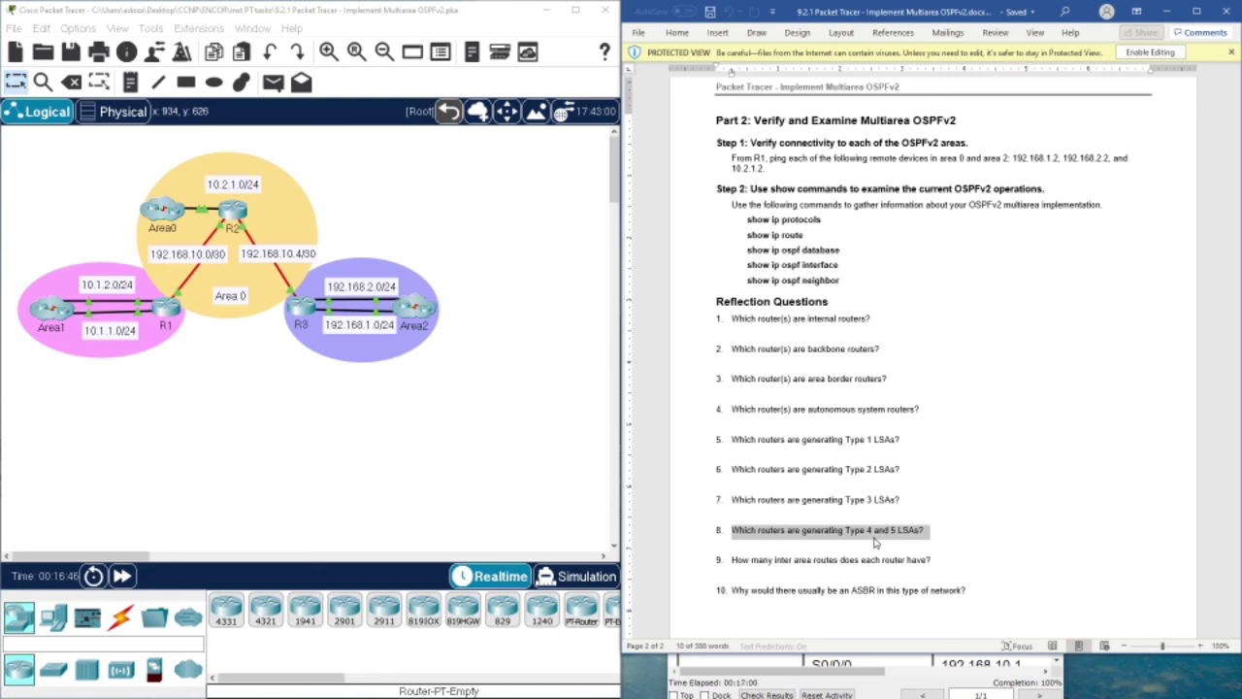
# Step: Examine the reflection questions on inter-area routes and the ASBR, recheck the Type 4 and 5 LSA question, and return to the lab instructions
pyautogui.click(786, 563)
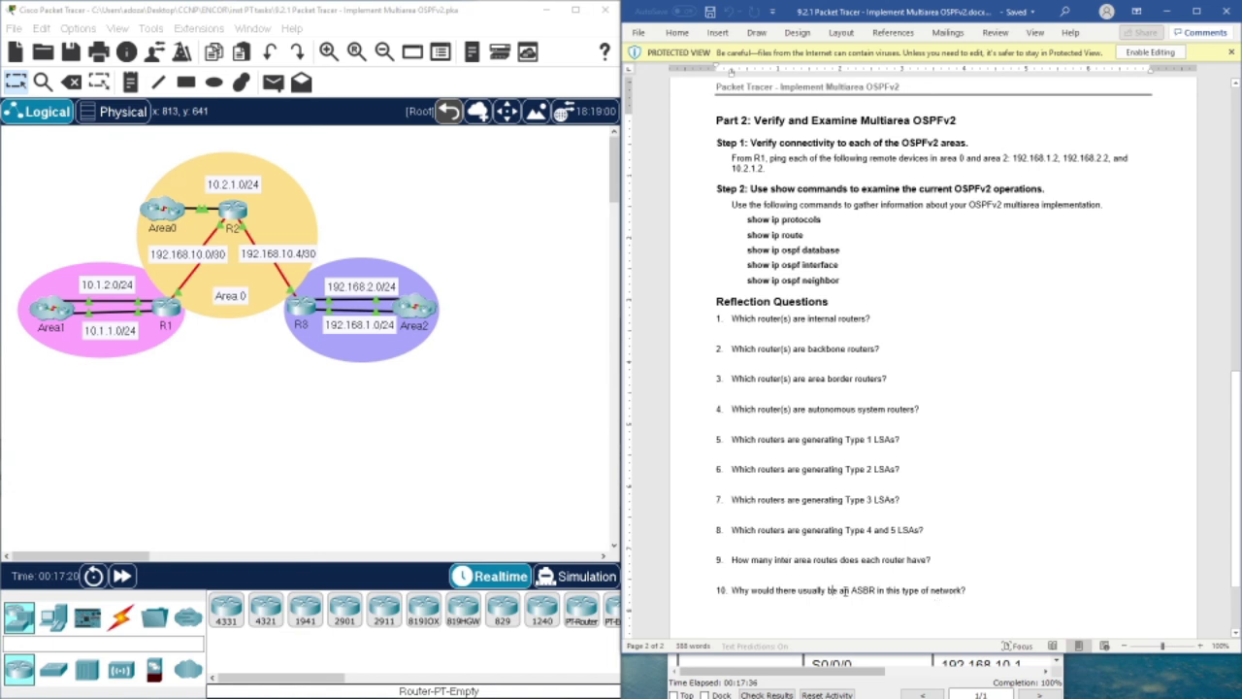
pyautogui.moveTo(828, 592); pyautogui.dragTo(926, 595)
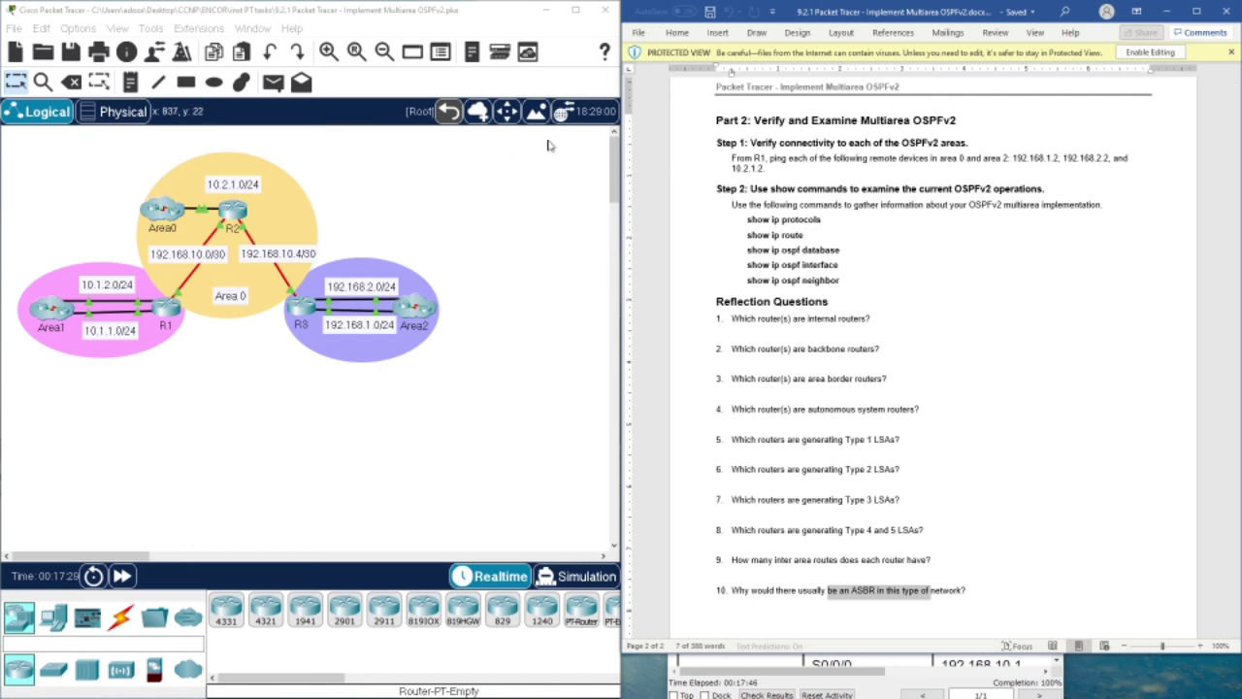
pyautogui.click(876, 591)
pyautogui.moveTo(851, 590)
pyautogui.mouseDown()
pyautogui.moveTo(877, 590)
pyautogui.moveTo(862, 596)
pyautogui.mouseUp()
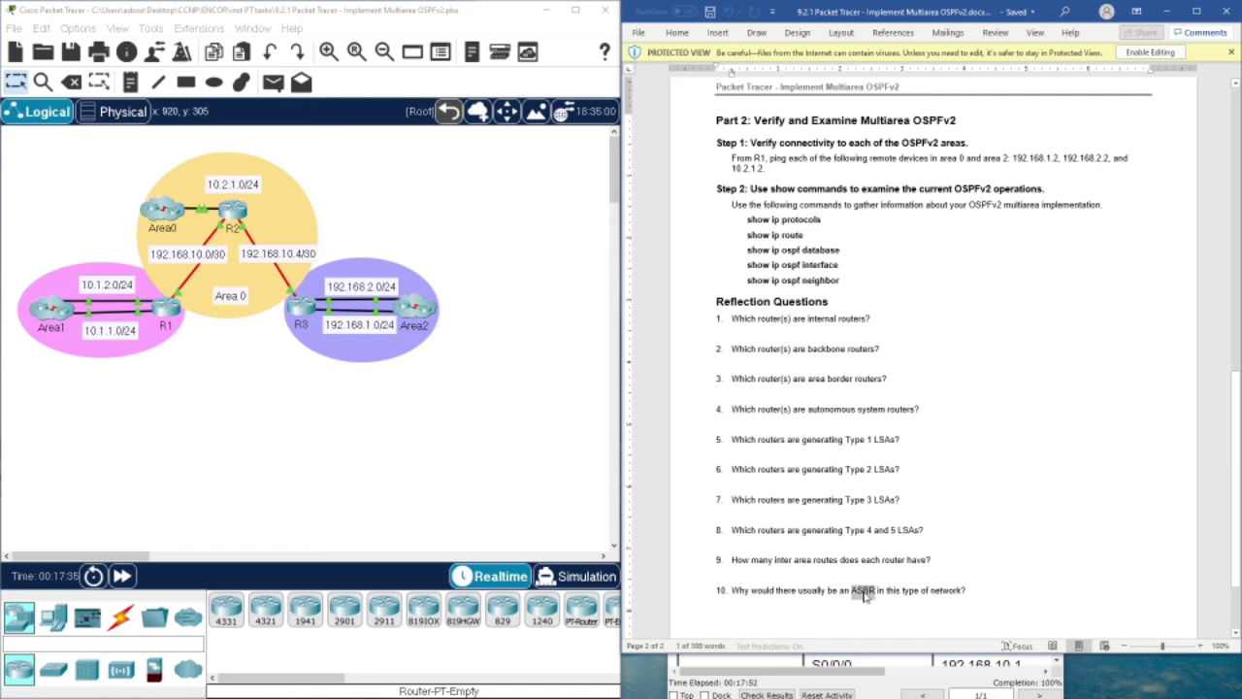
pyautogui.moveTo(846, 529); pyautogui.dragTo(925, 533)
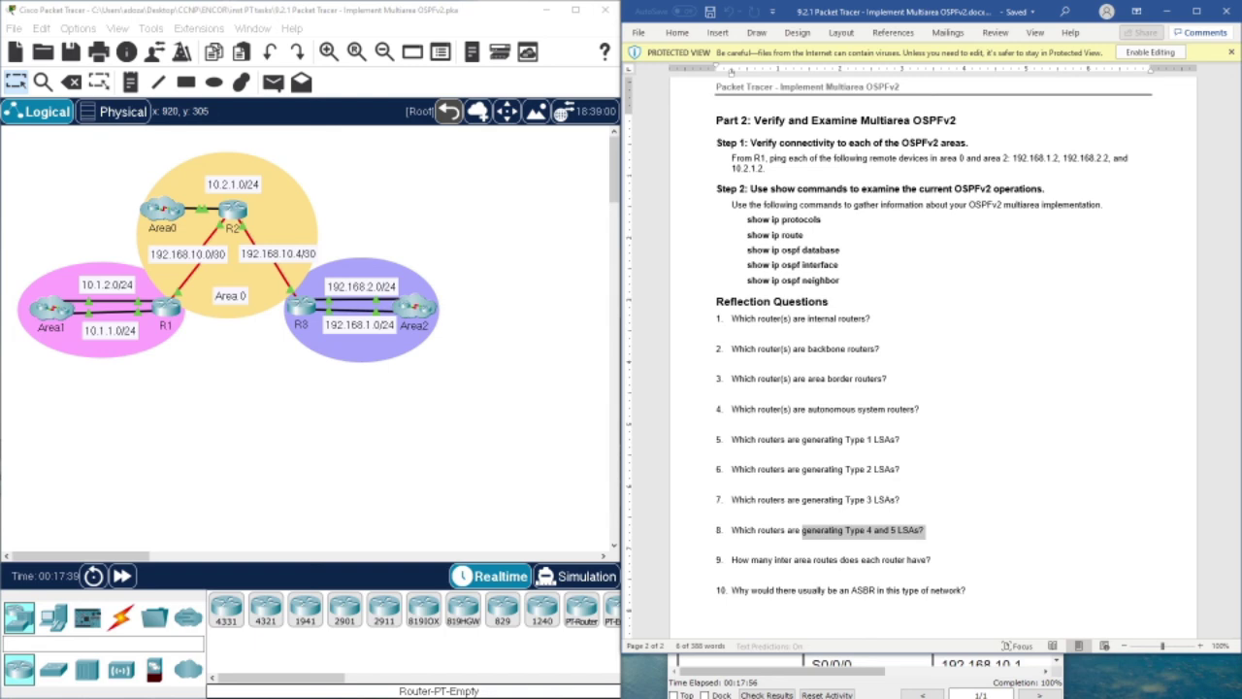
pyautogui.scroll(-2, 825, 558)
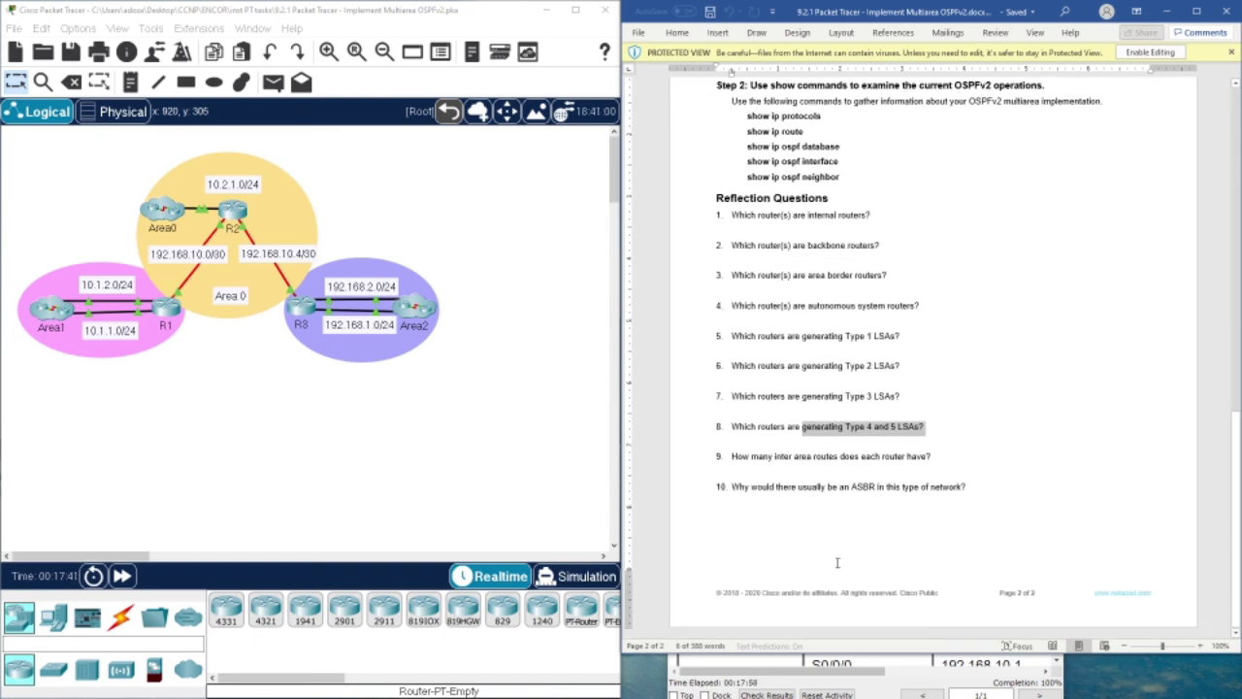
pyautogui.scroll(8, 825, 556)
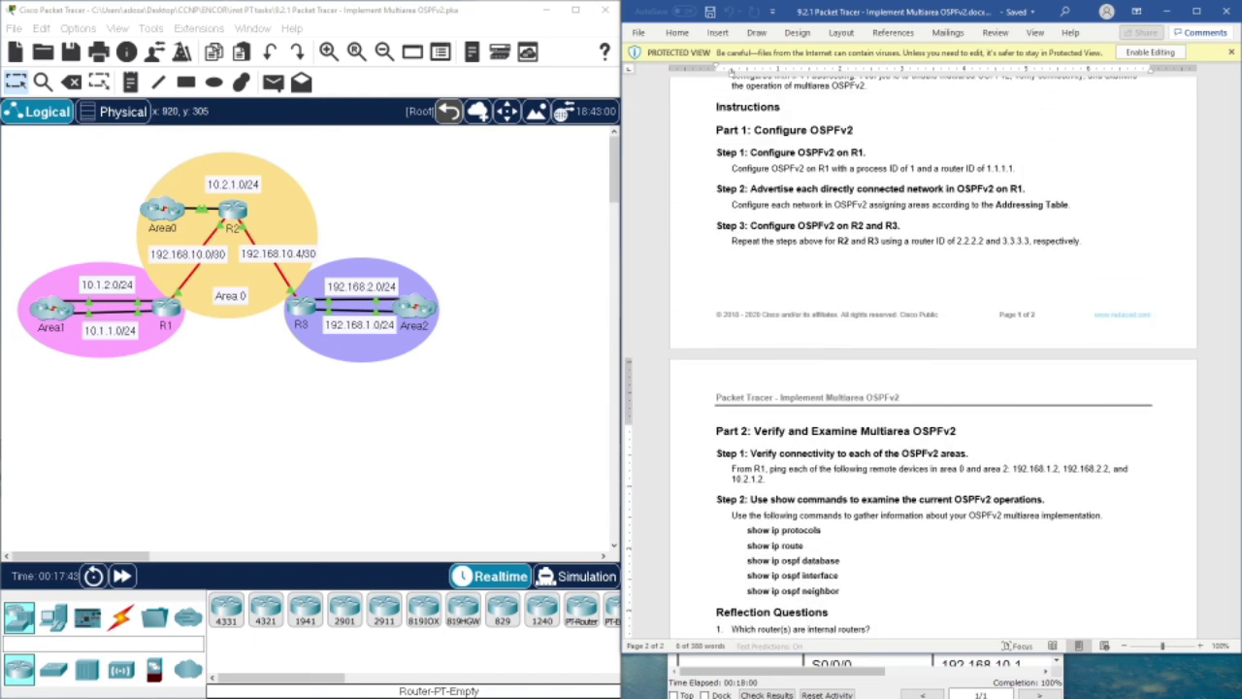